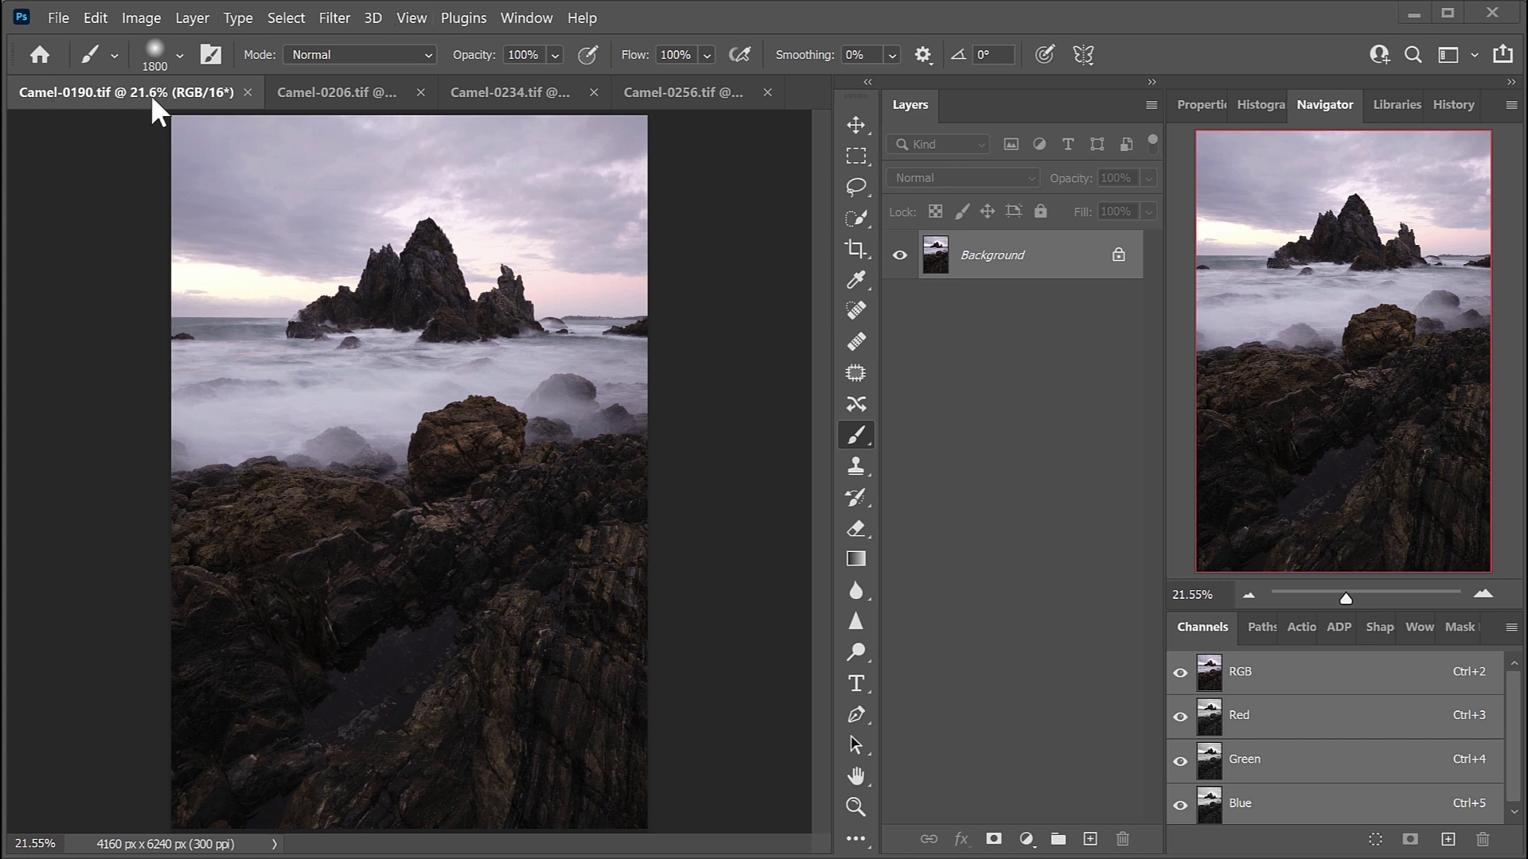
Compare the four open Camel seascape images, and inspect the rock stack in Camel-0256.tif at 100% zoom
left_click(358, 93)
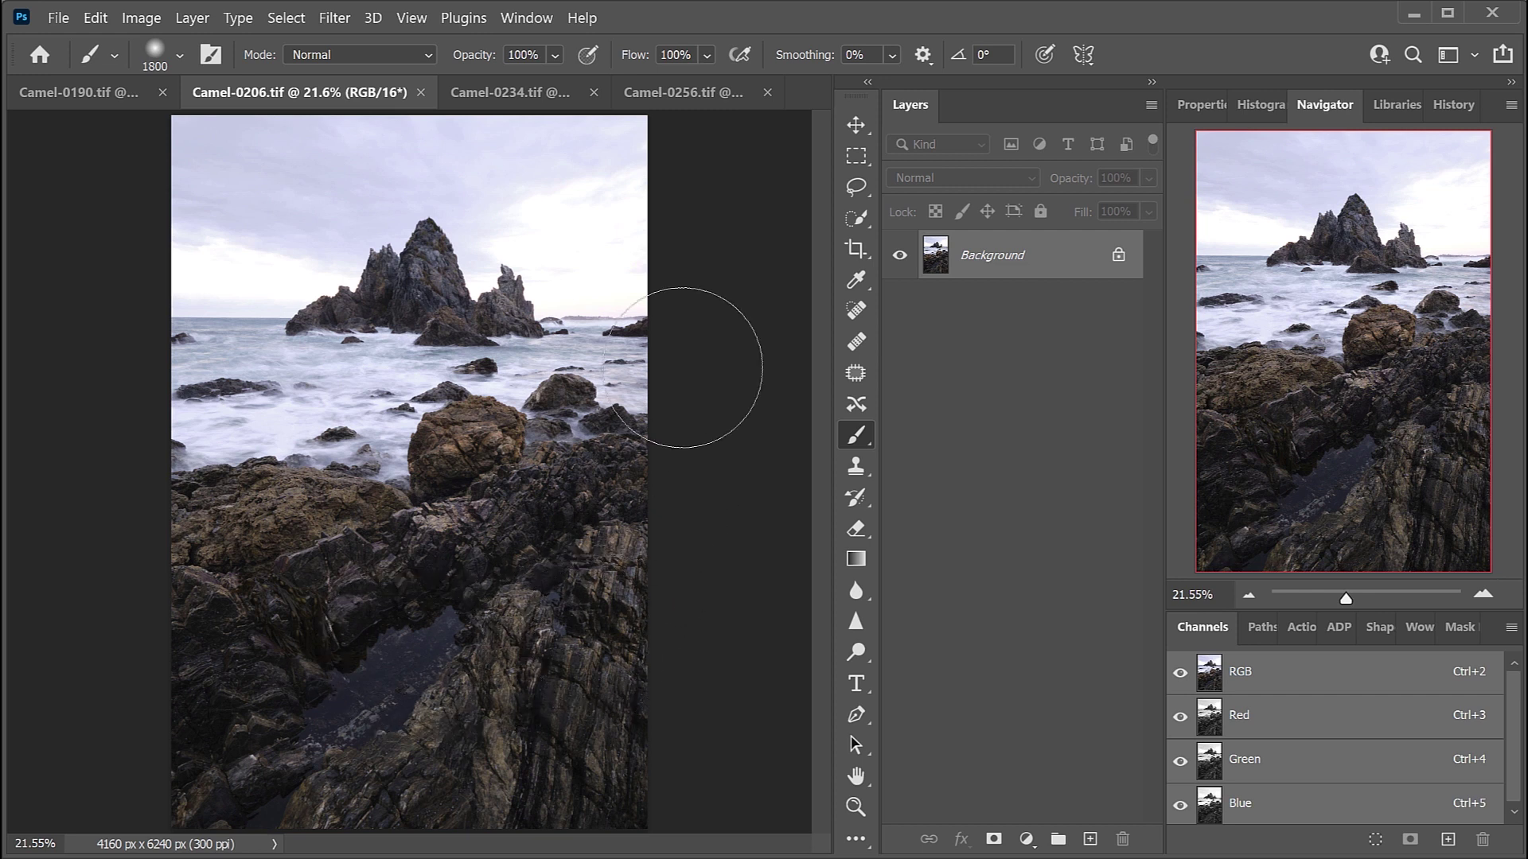
left_click(511, 88)
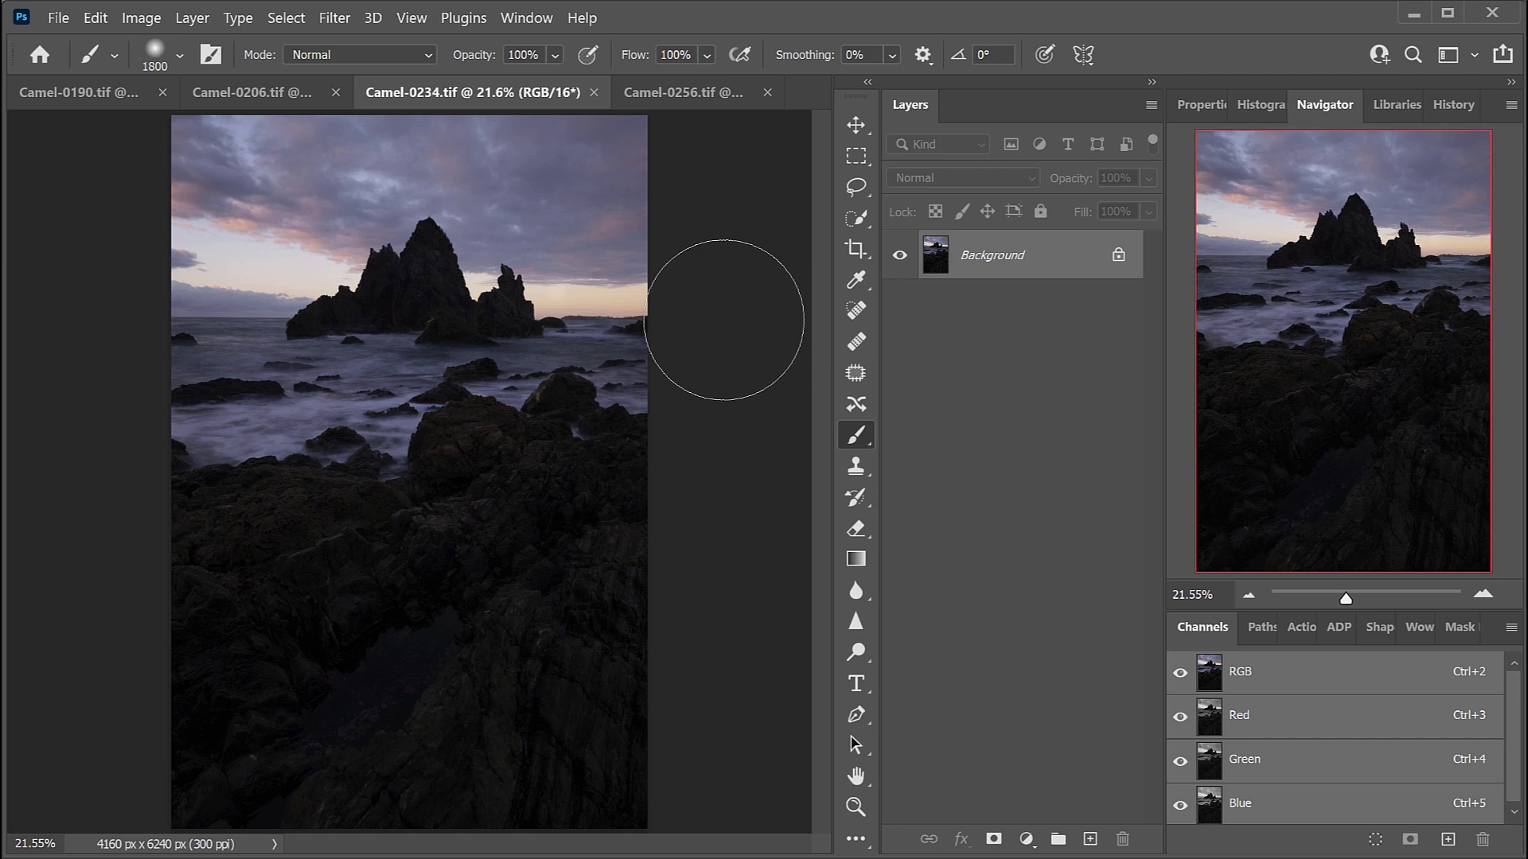
left_click(681, 88)
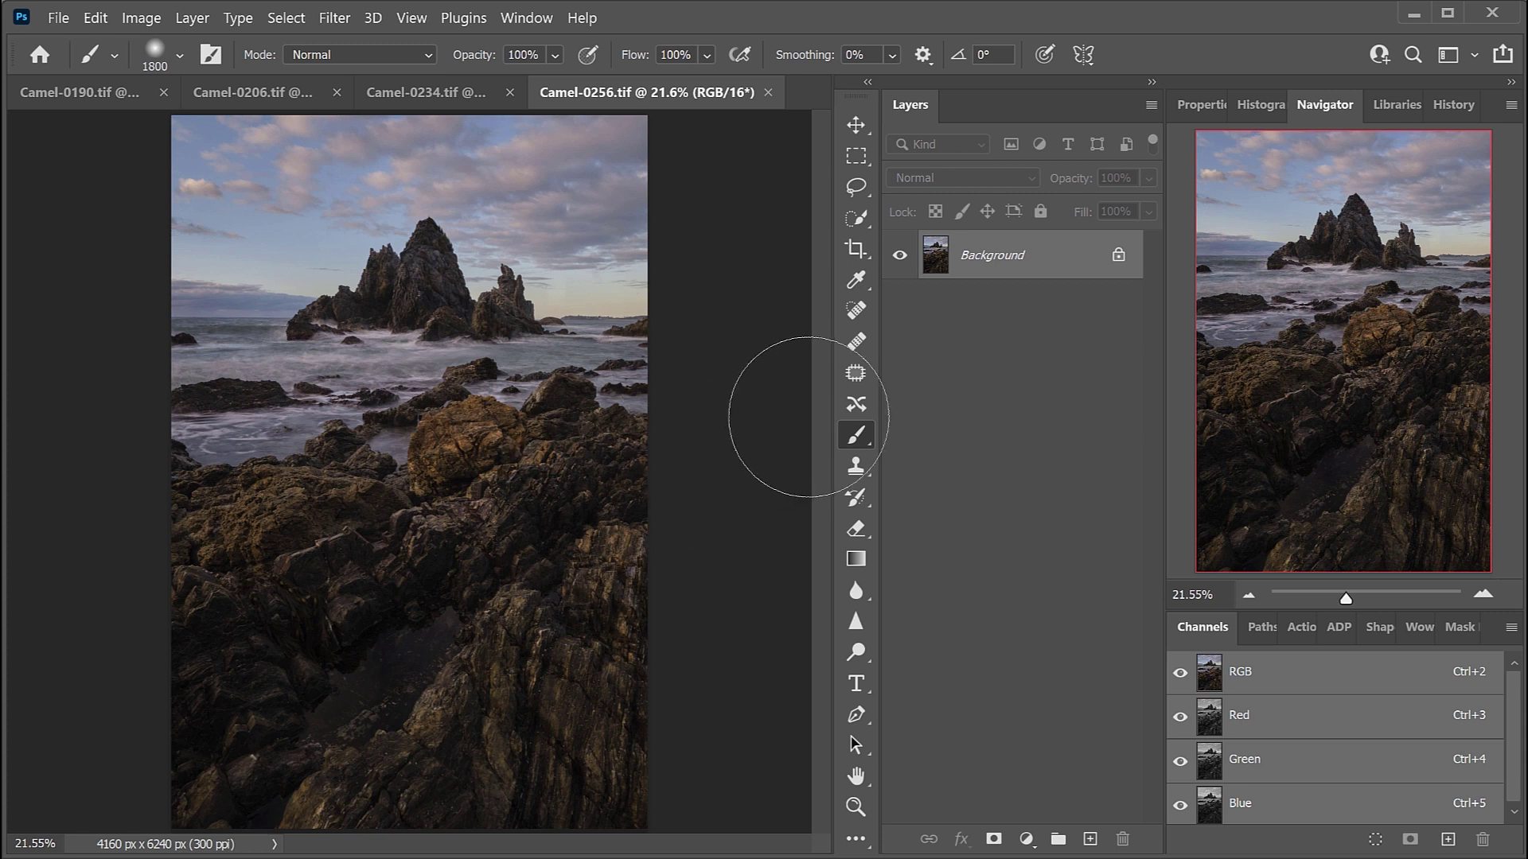
key("ctrl+1")
left_click_drag(1330, 358, 1324, 239)
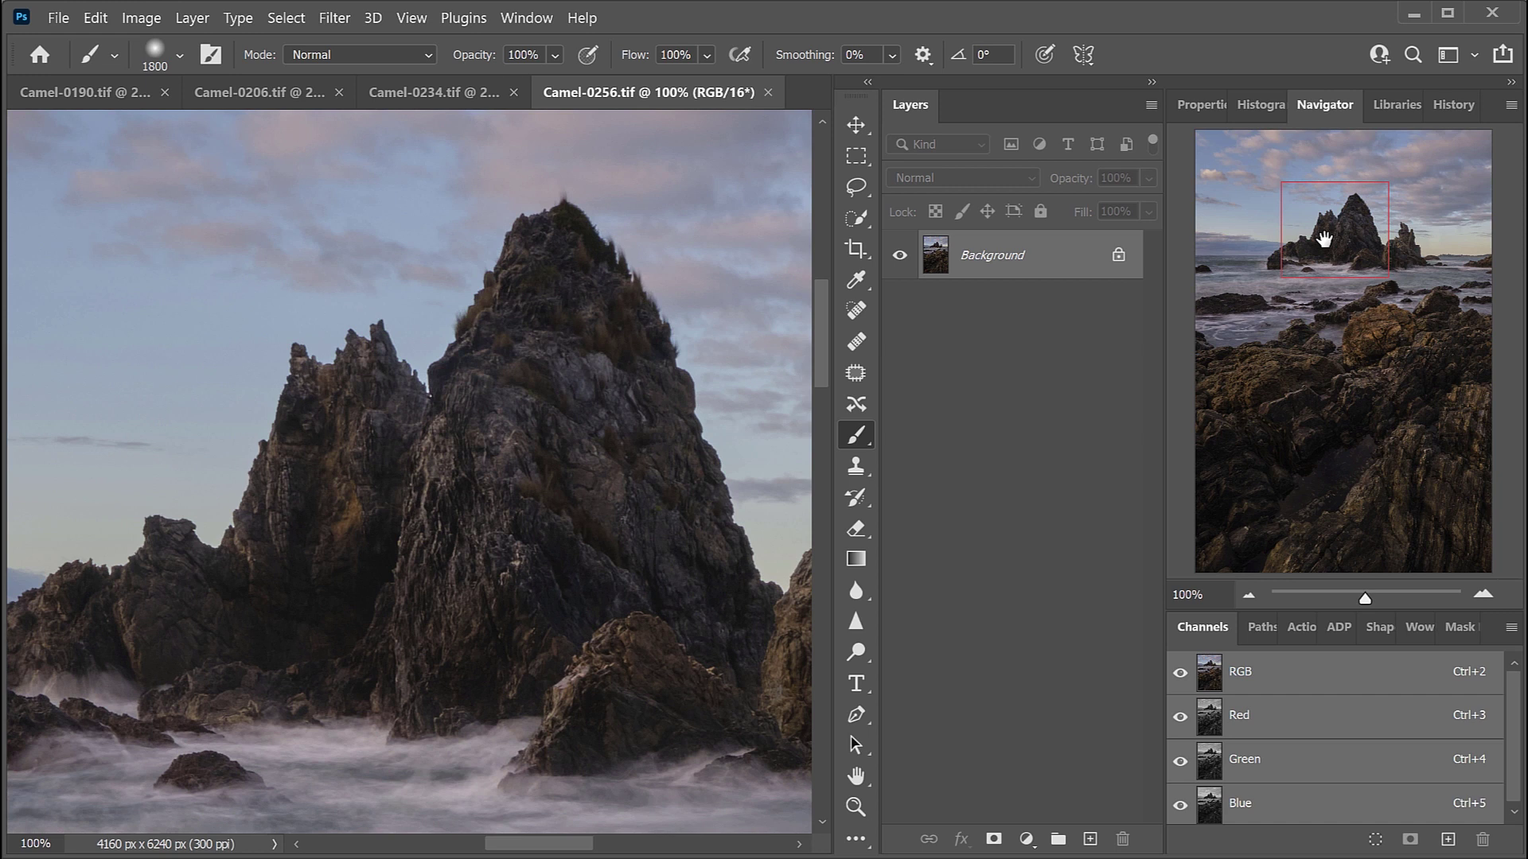
key("ctrl+0")
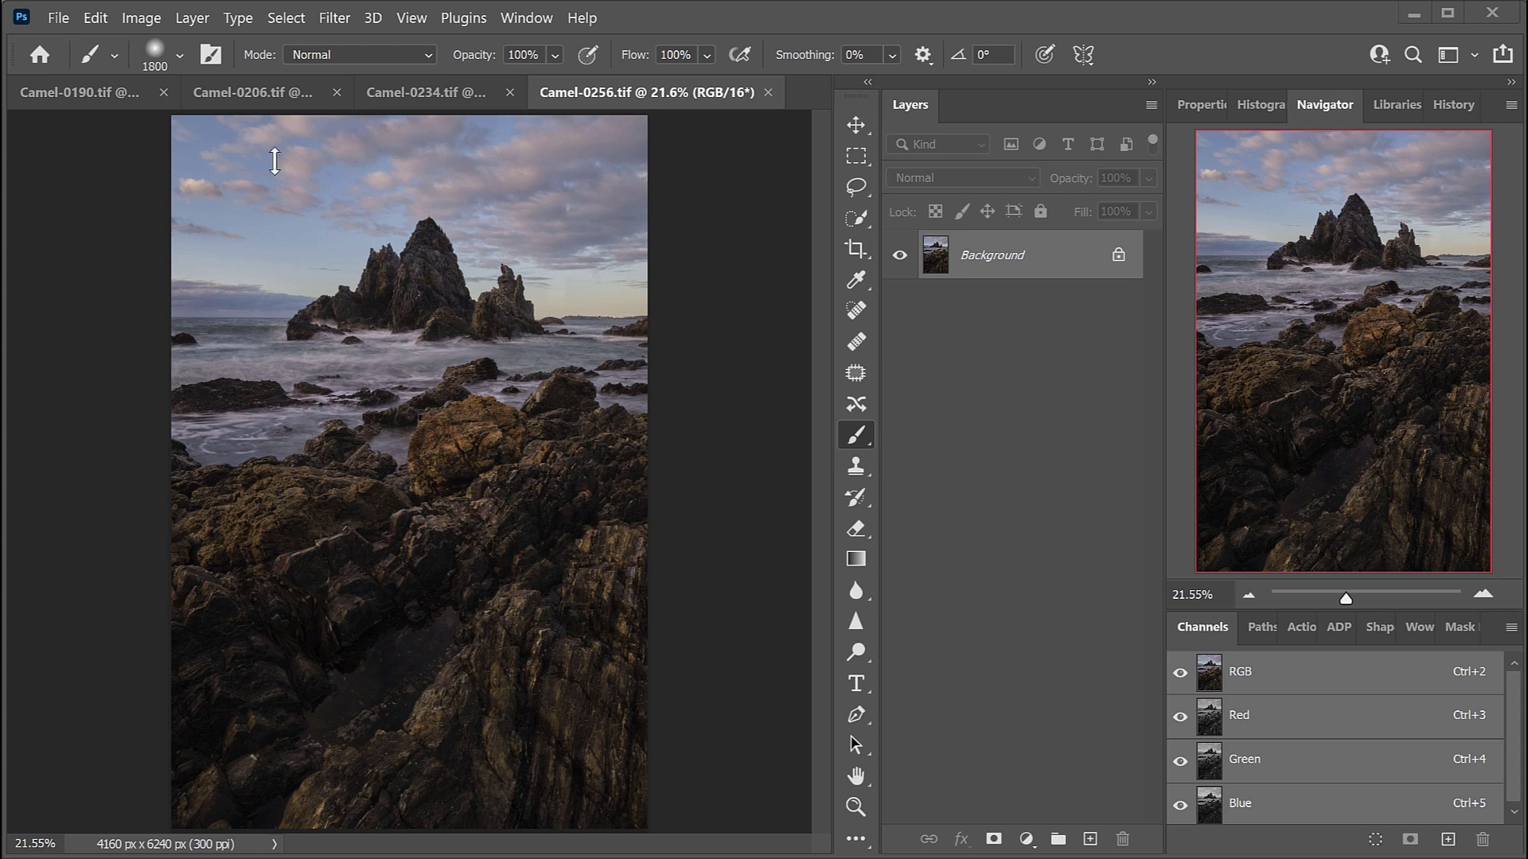
Load all four open files into one layered document with the Load Files into Stack script
left_click(60, 19)
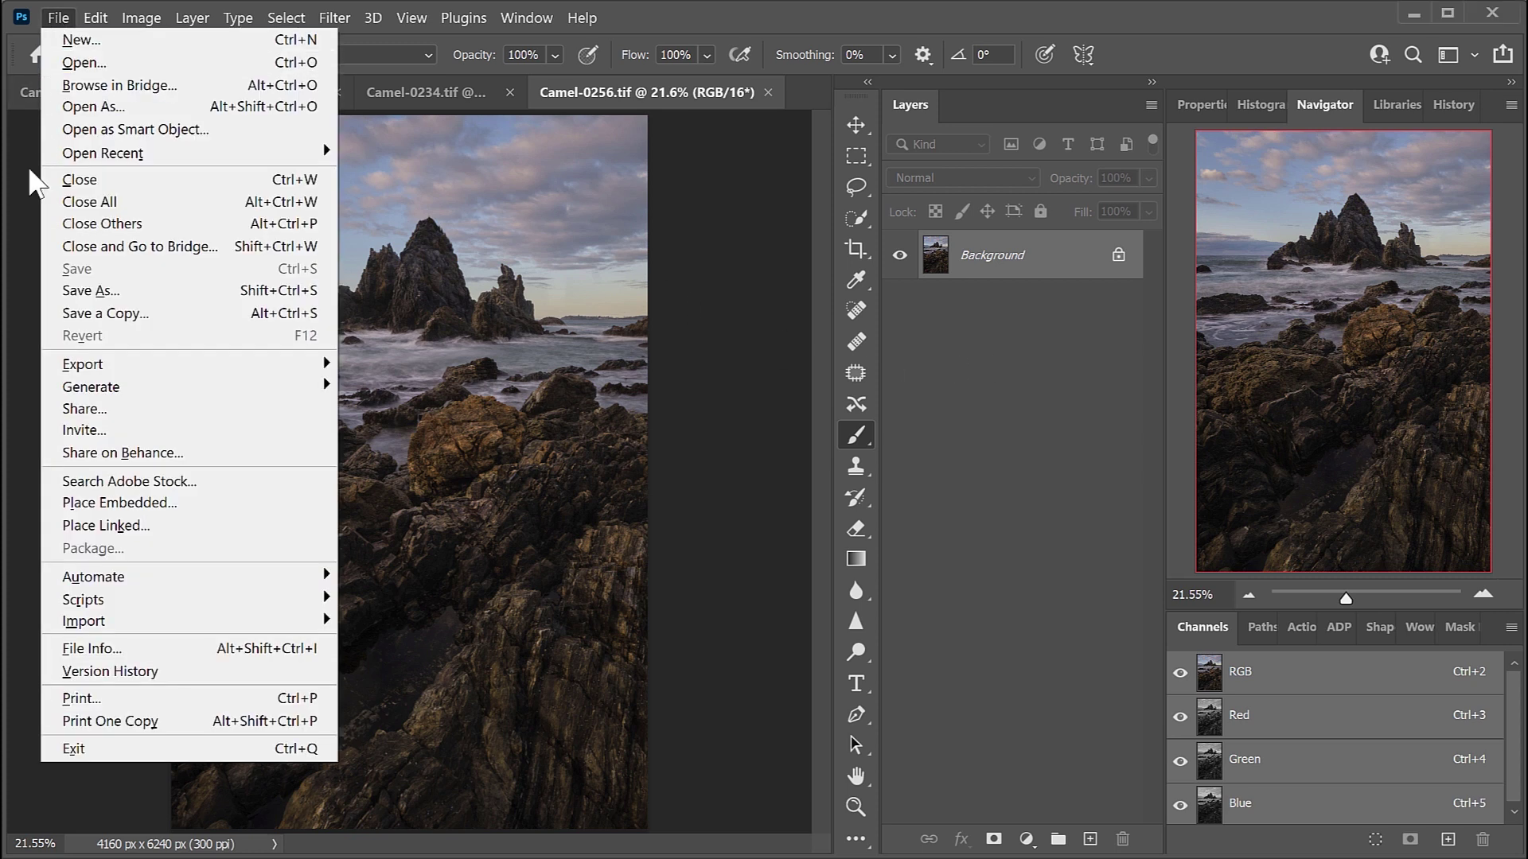
mouse_move(139, 600)
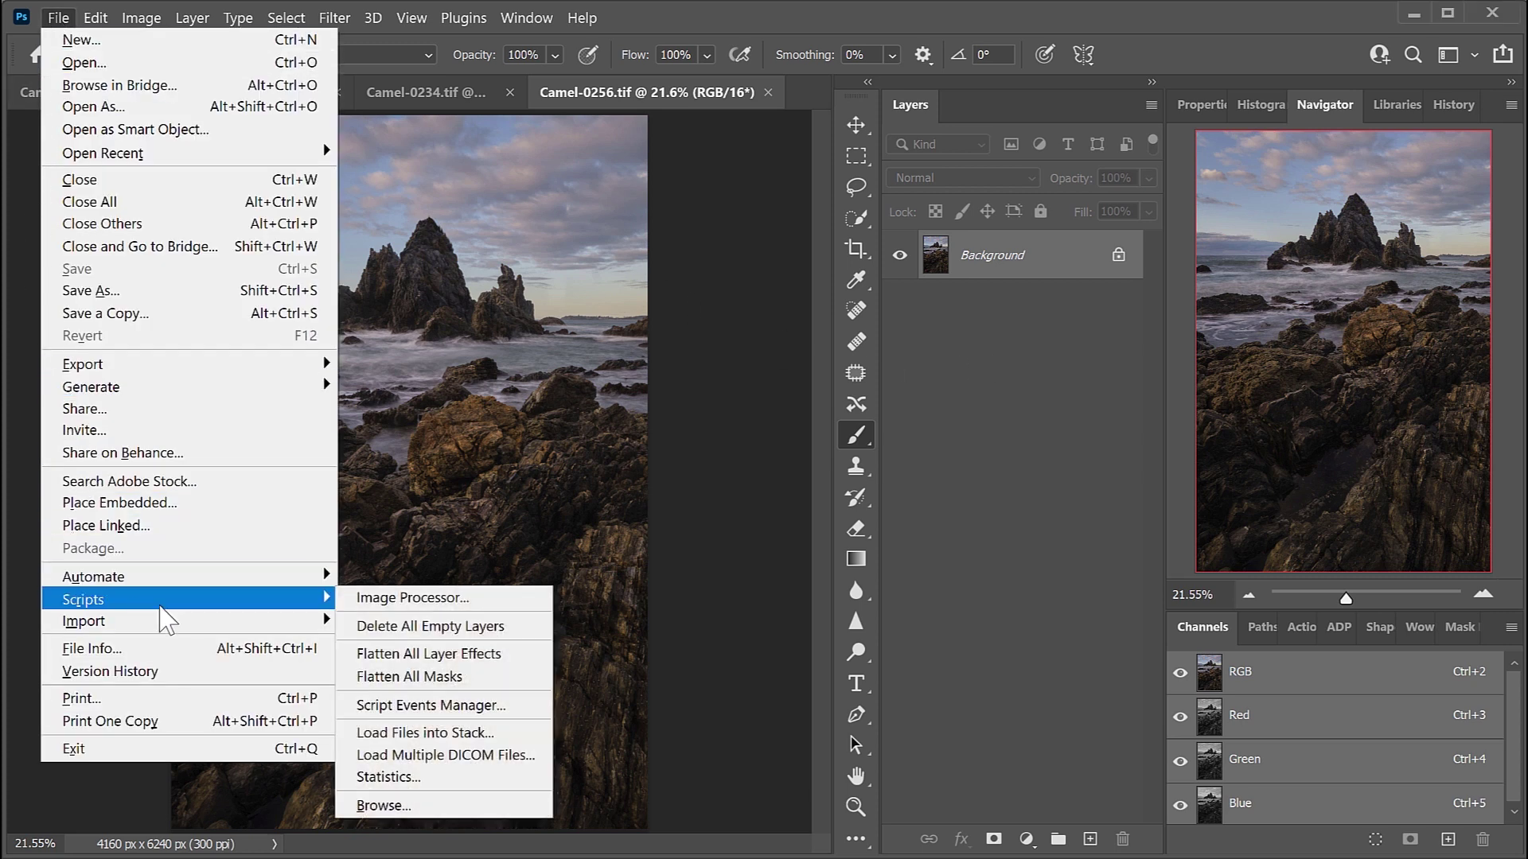
left_click(475, 733)
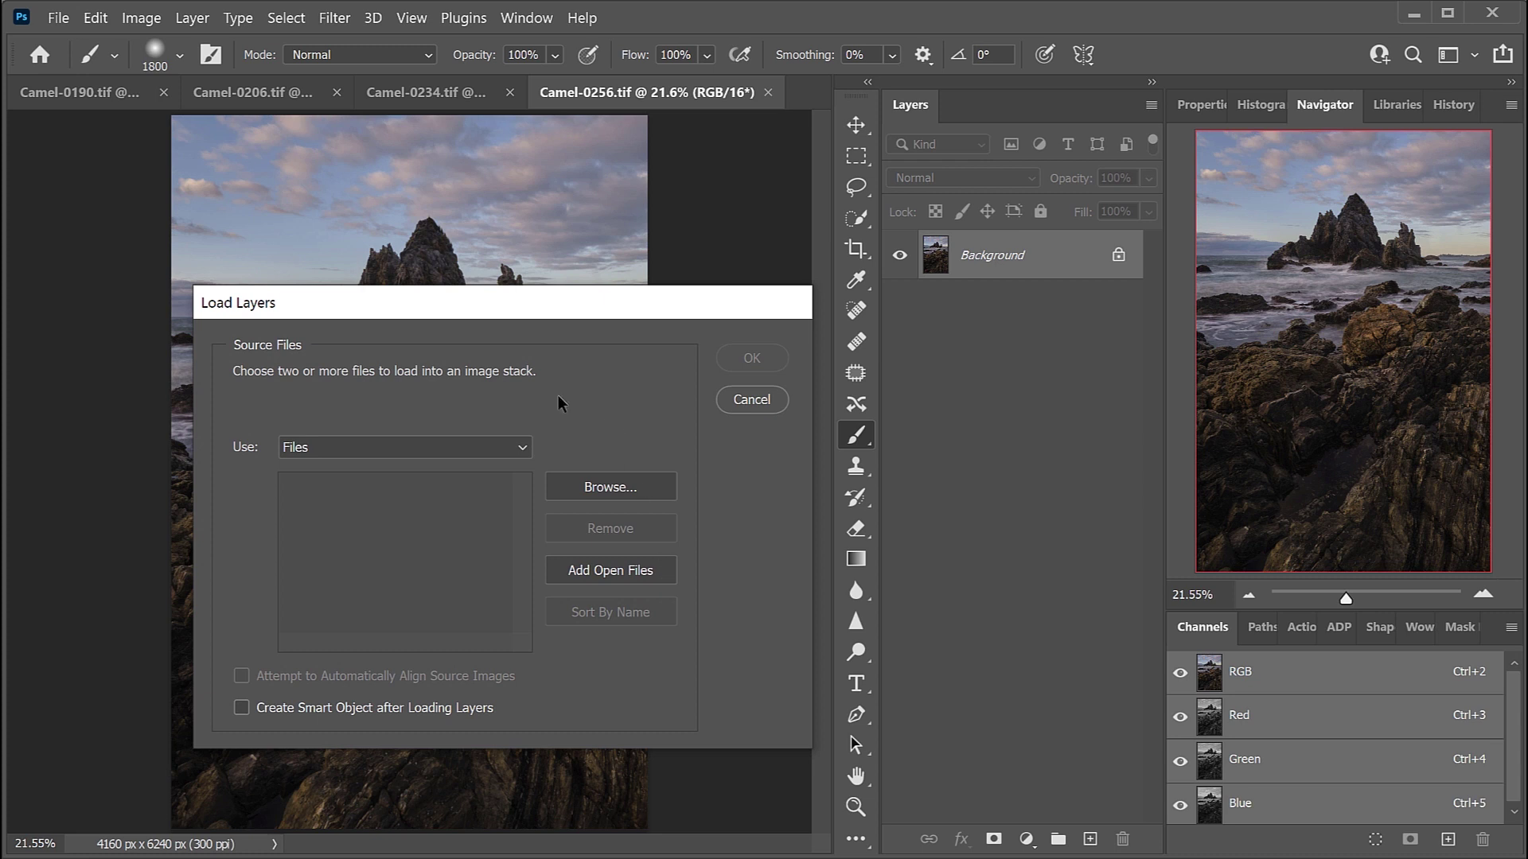
left_click(595, 572)
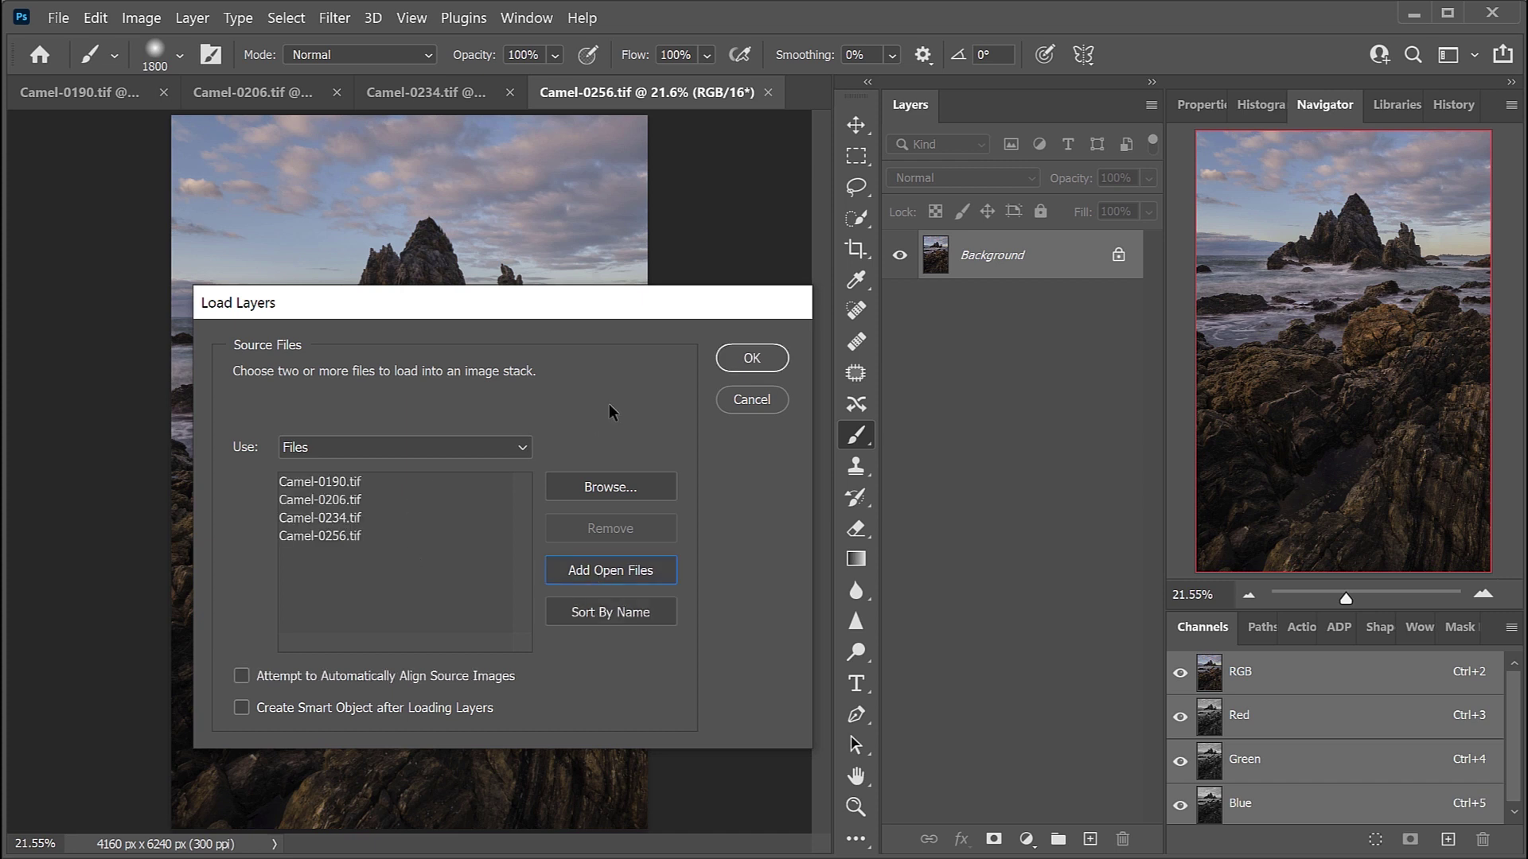
left_click(752, 359)
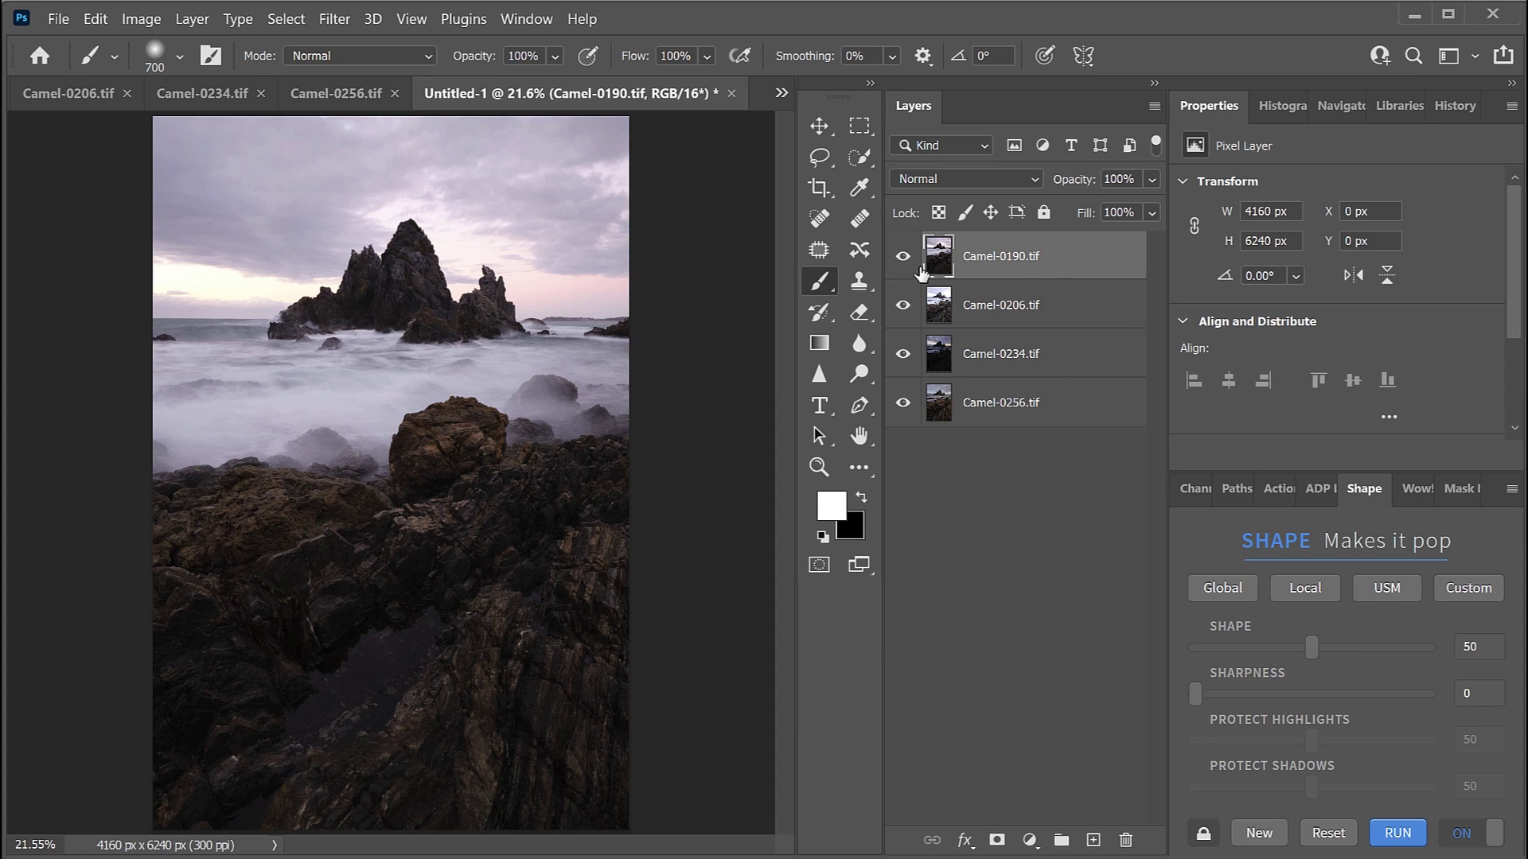
Hide the Camel-0190.tif and Camel-0206.tif layers while comparing the Camel-0234.tif sky with Camel-0256.tif
left_click(903, 256)
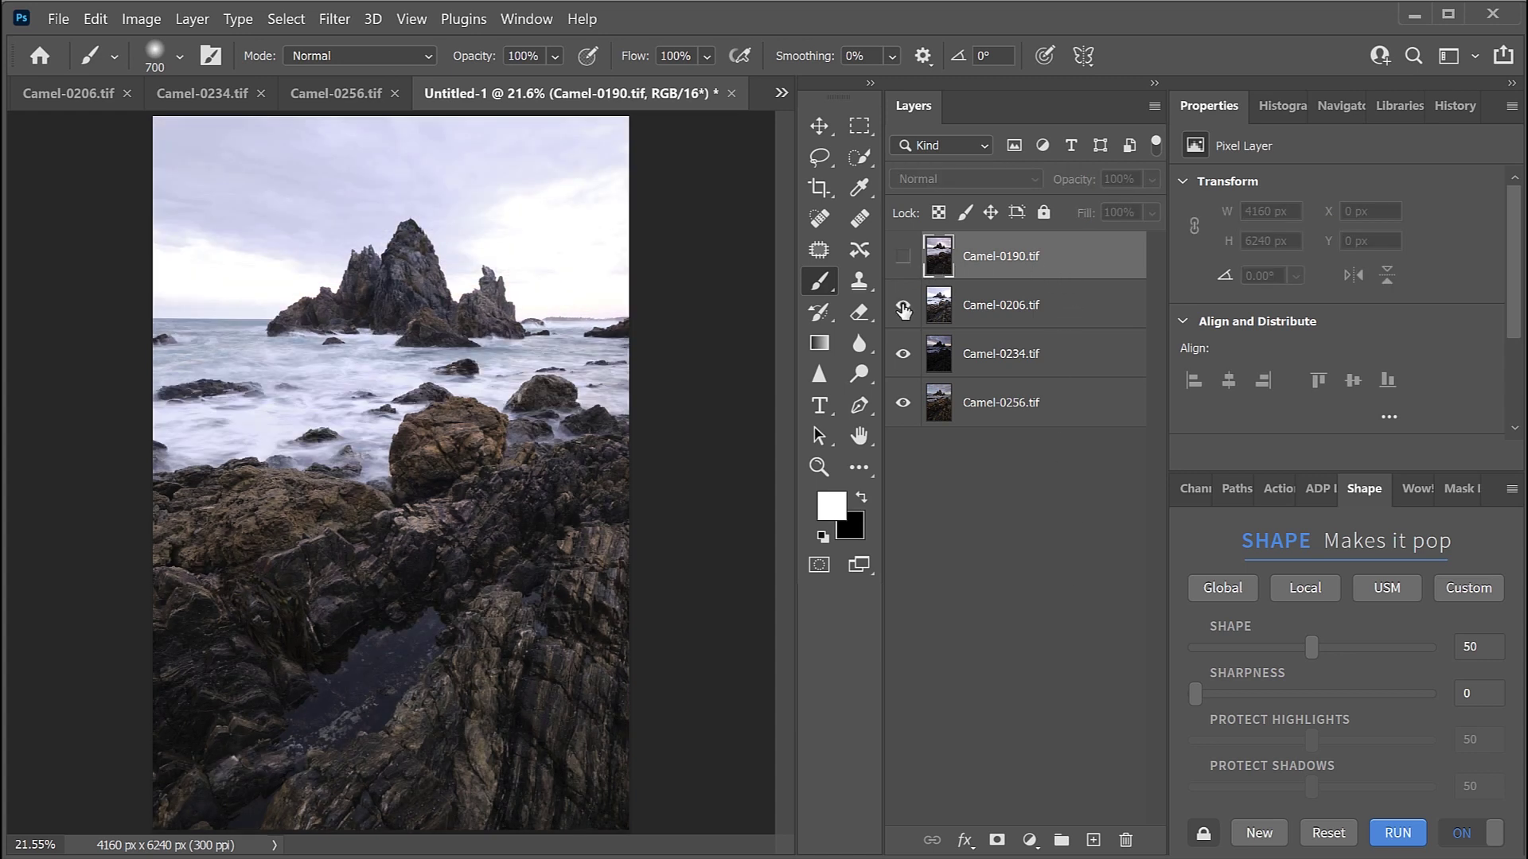
left_click(903, 307)
left_click(904, 354)
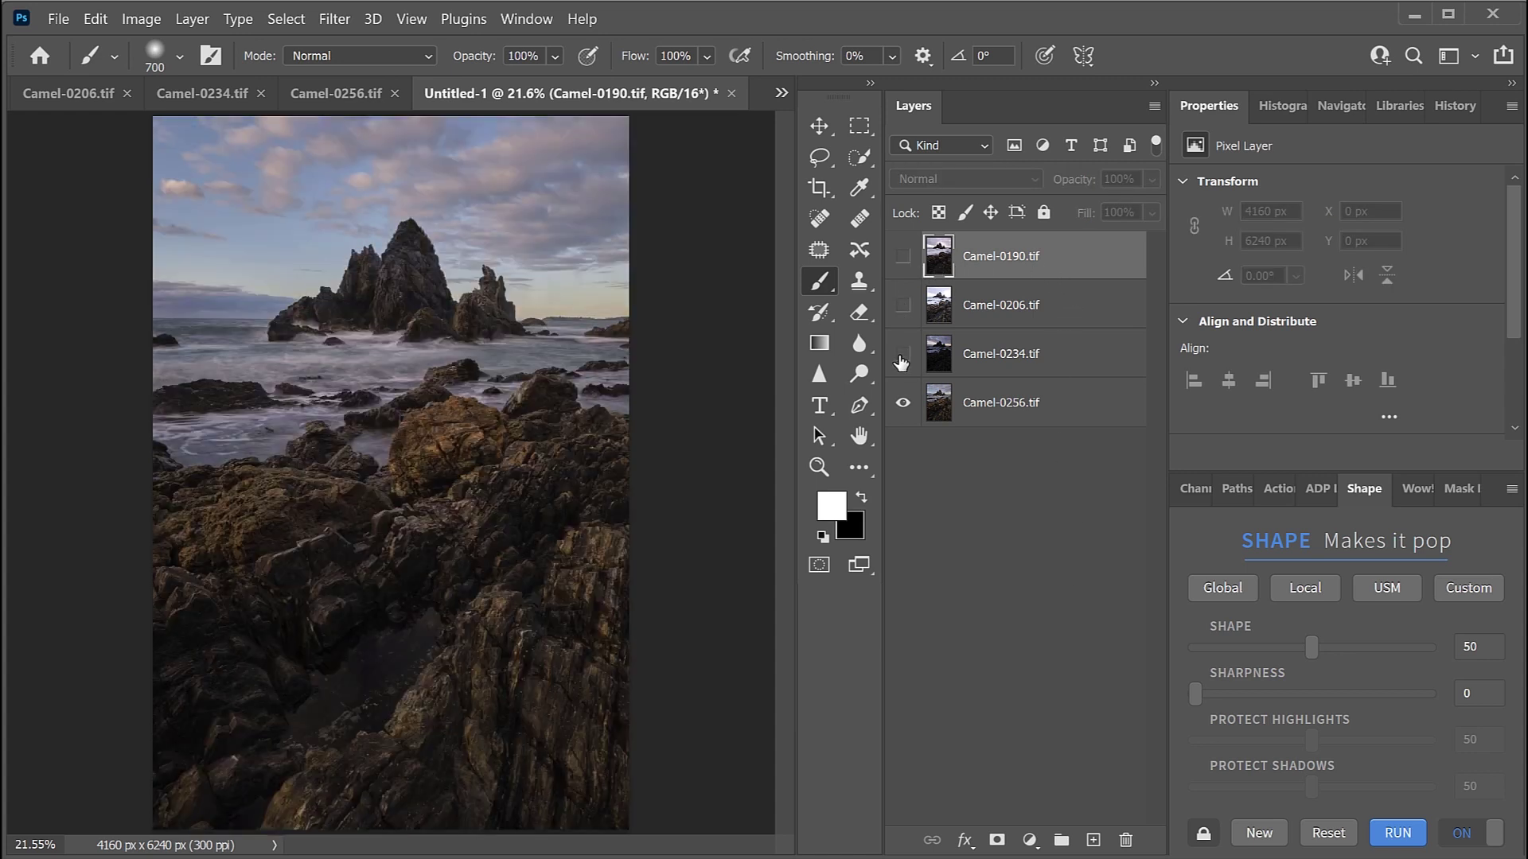
left_click(903, 356)
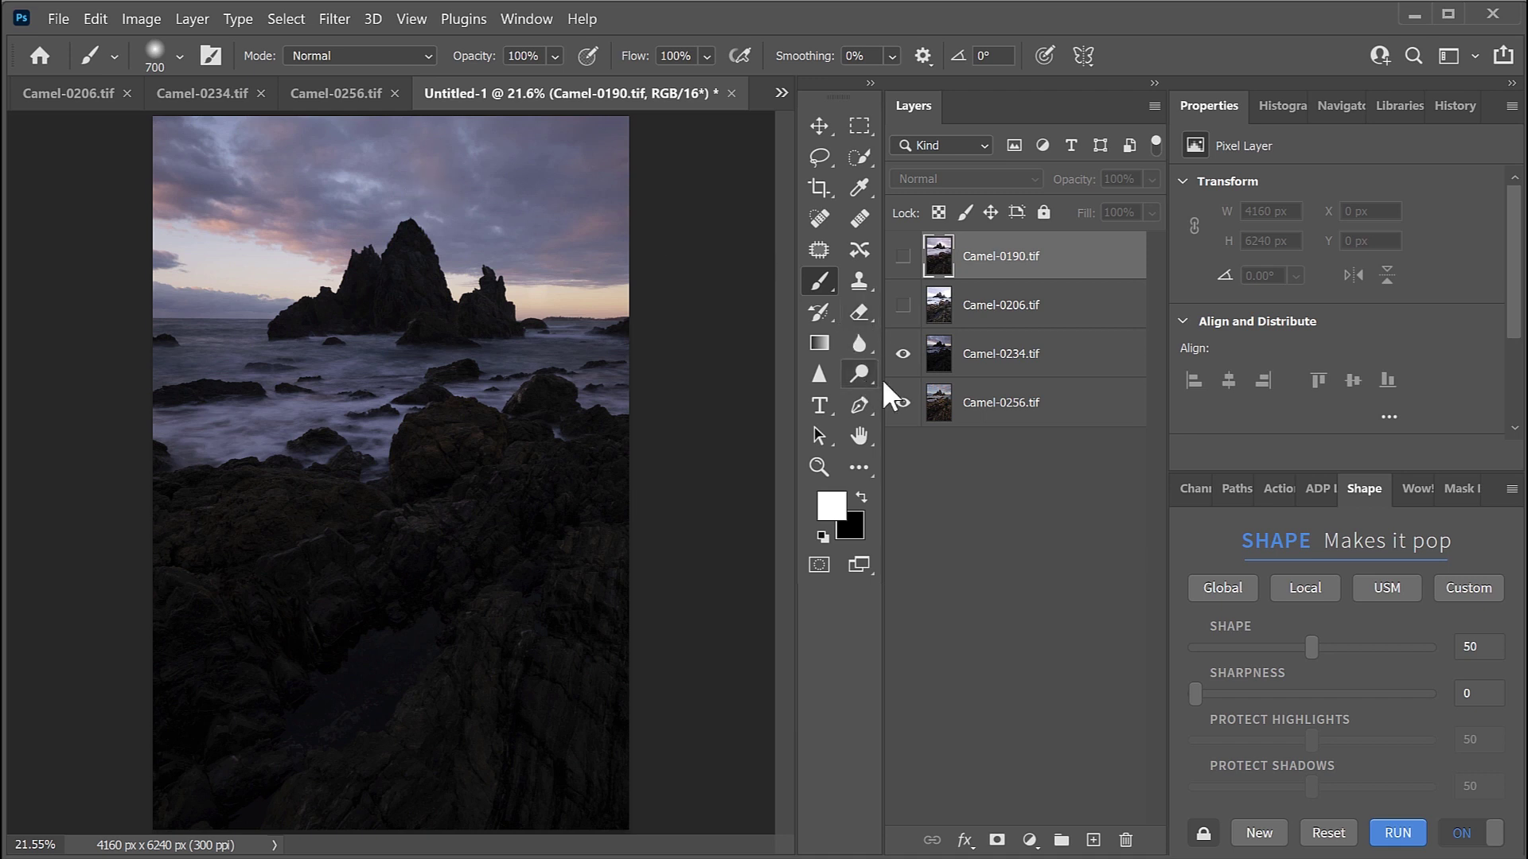
Move the Camel-0234.tif layer to the bottom of the layer stack and hide Camel-0256.tif
left_click(1058, 358)
left_click_drag(1059, 353, 1086, 423)
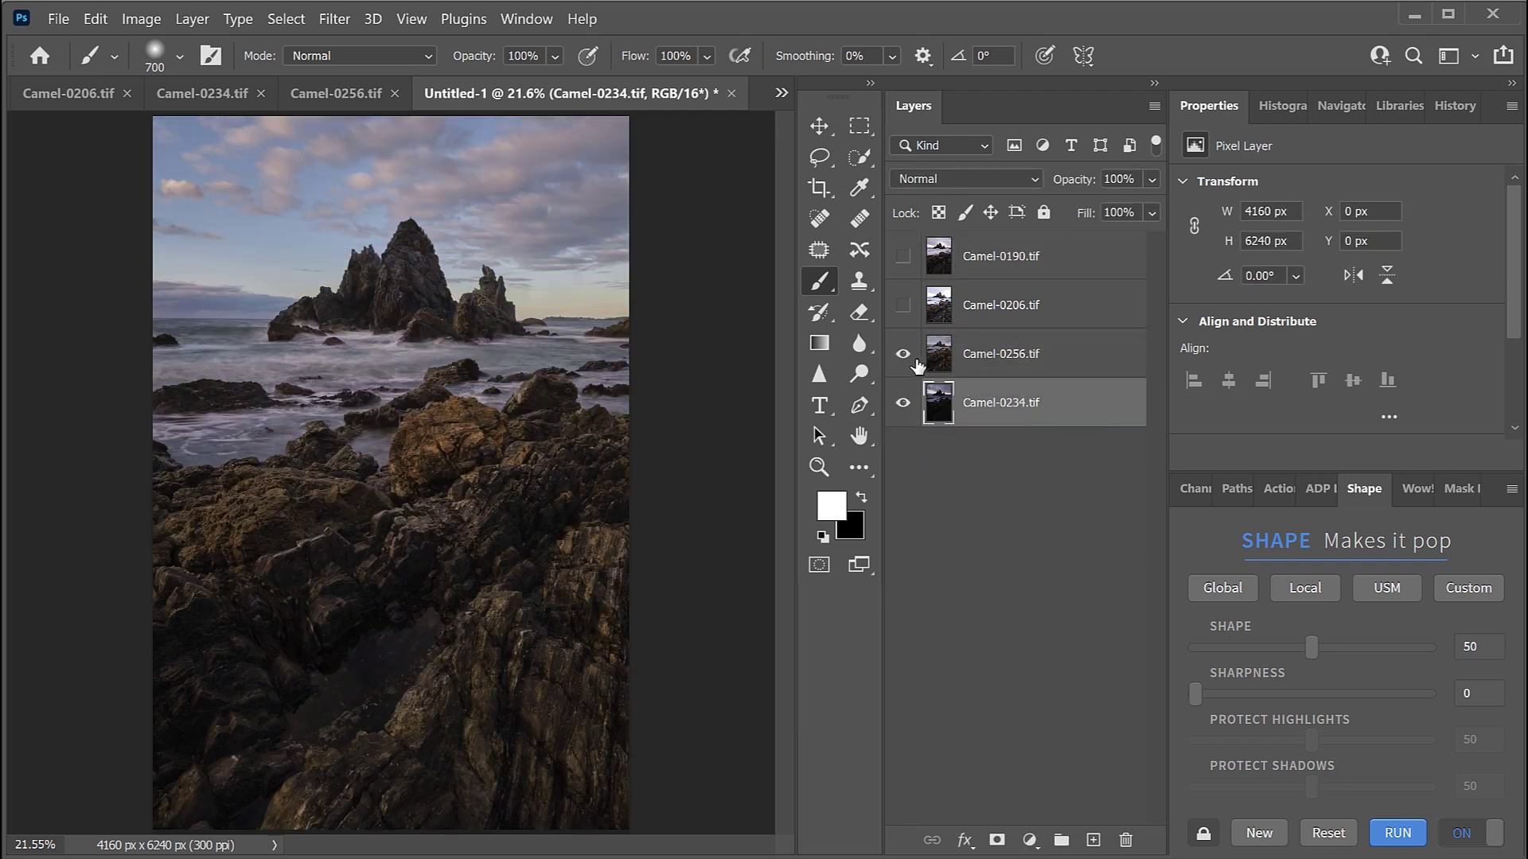
left_click(907, 360)
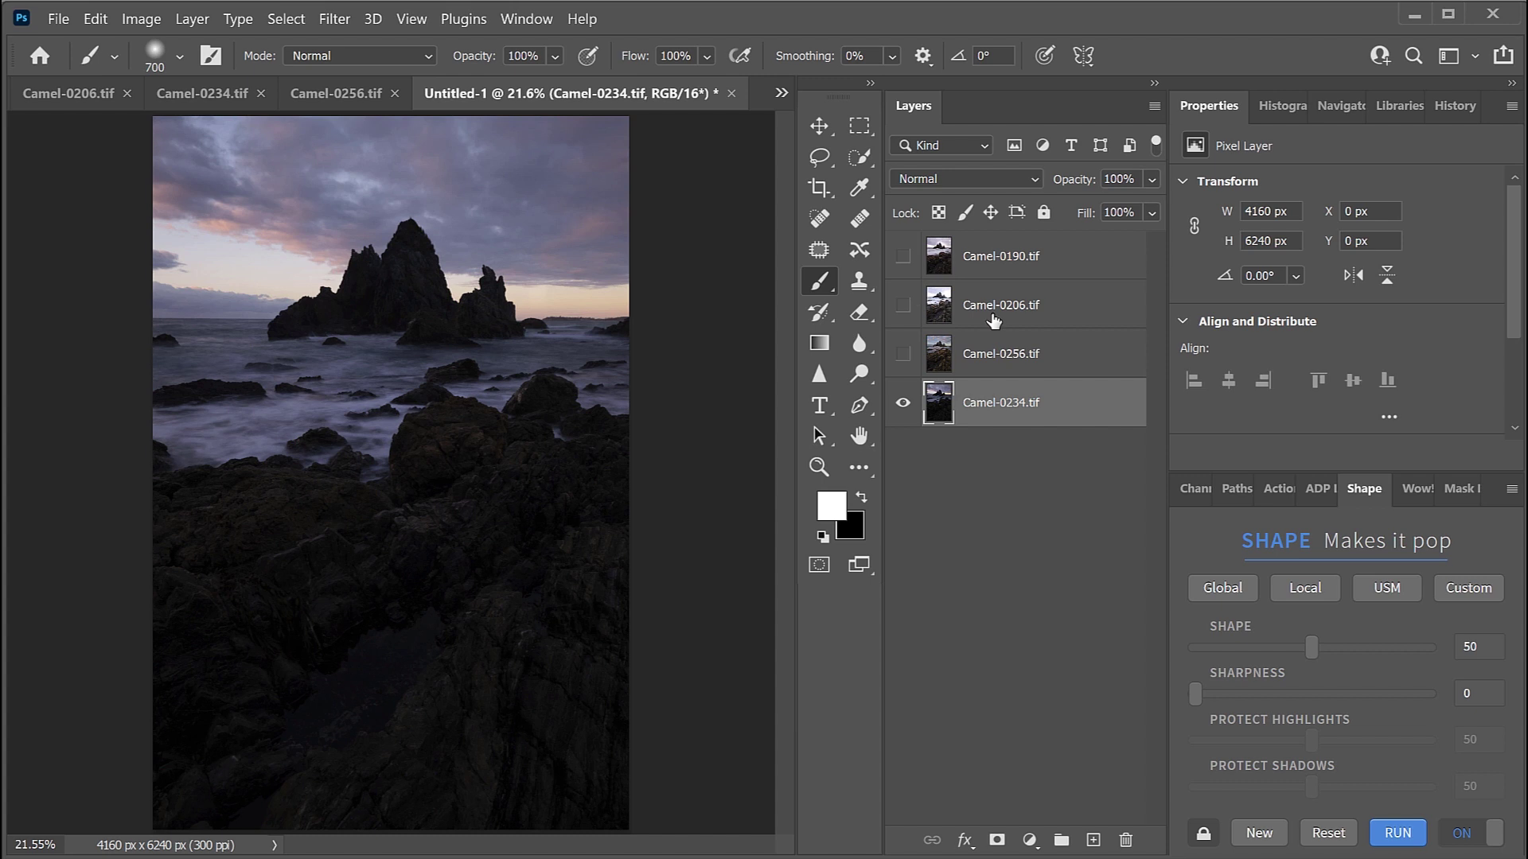
Show the Camel-0206.tif layer and place it directly above Camel-0234.tif
left_click(925, 318)
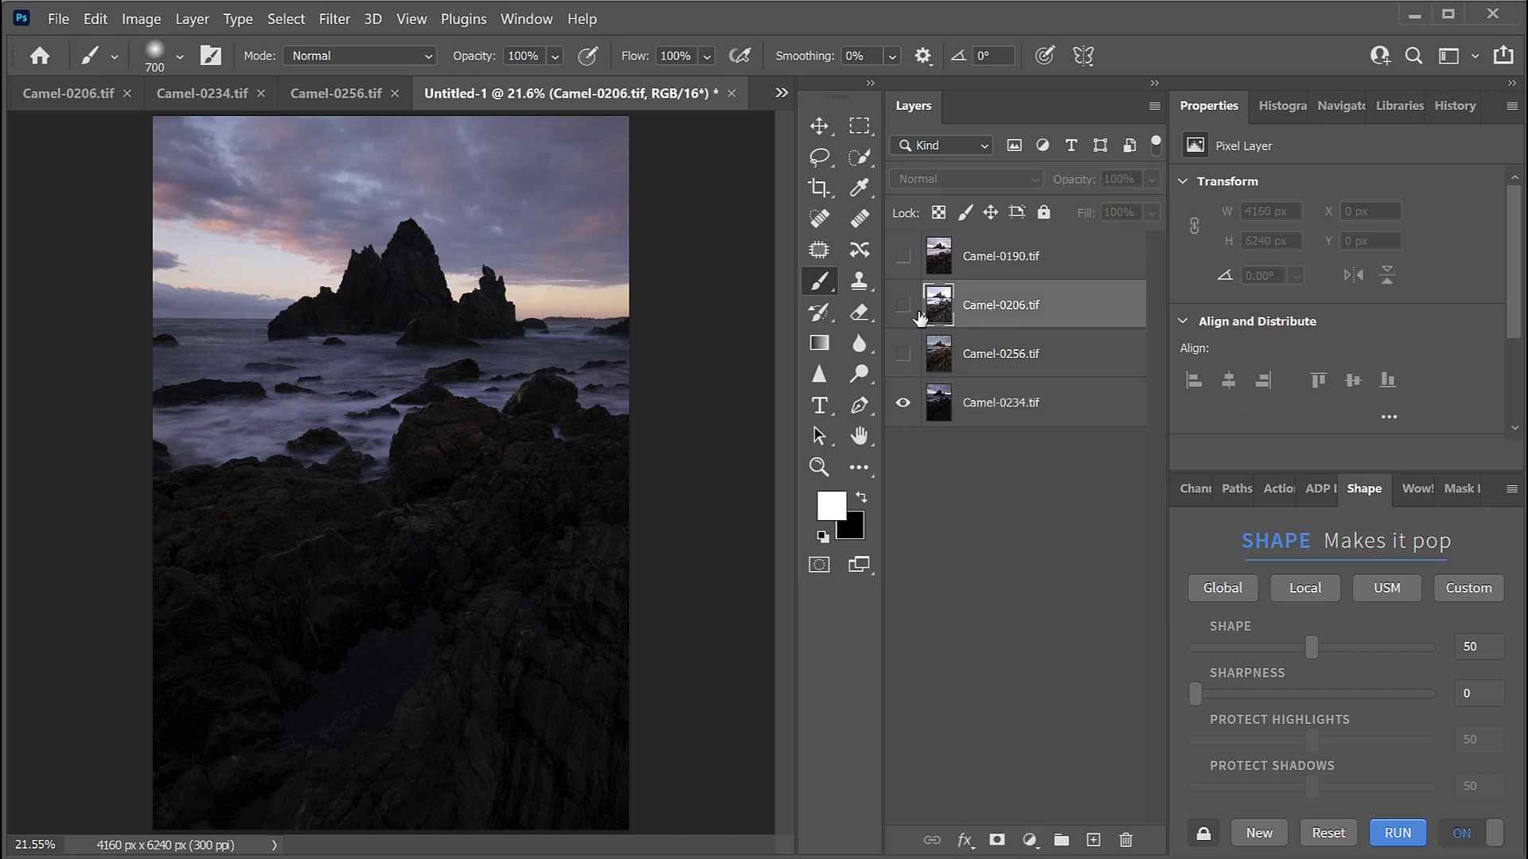
left_click(903, 310)
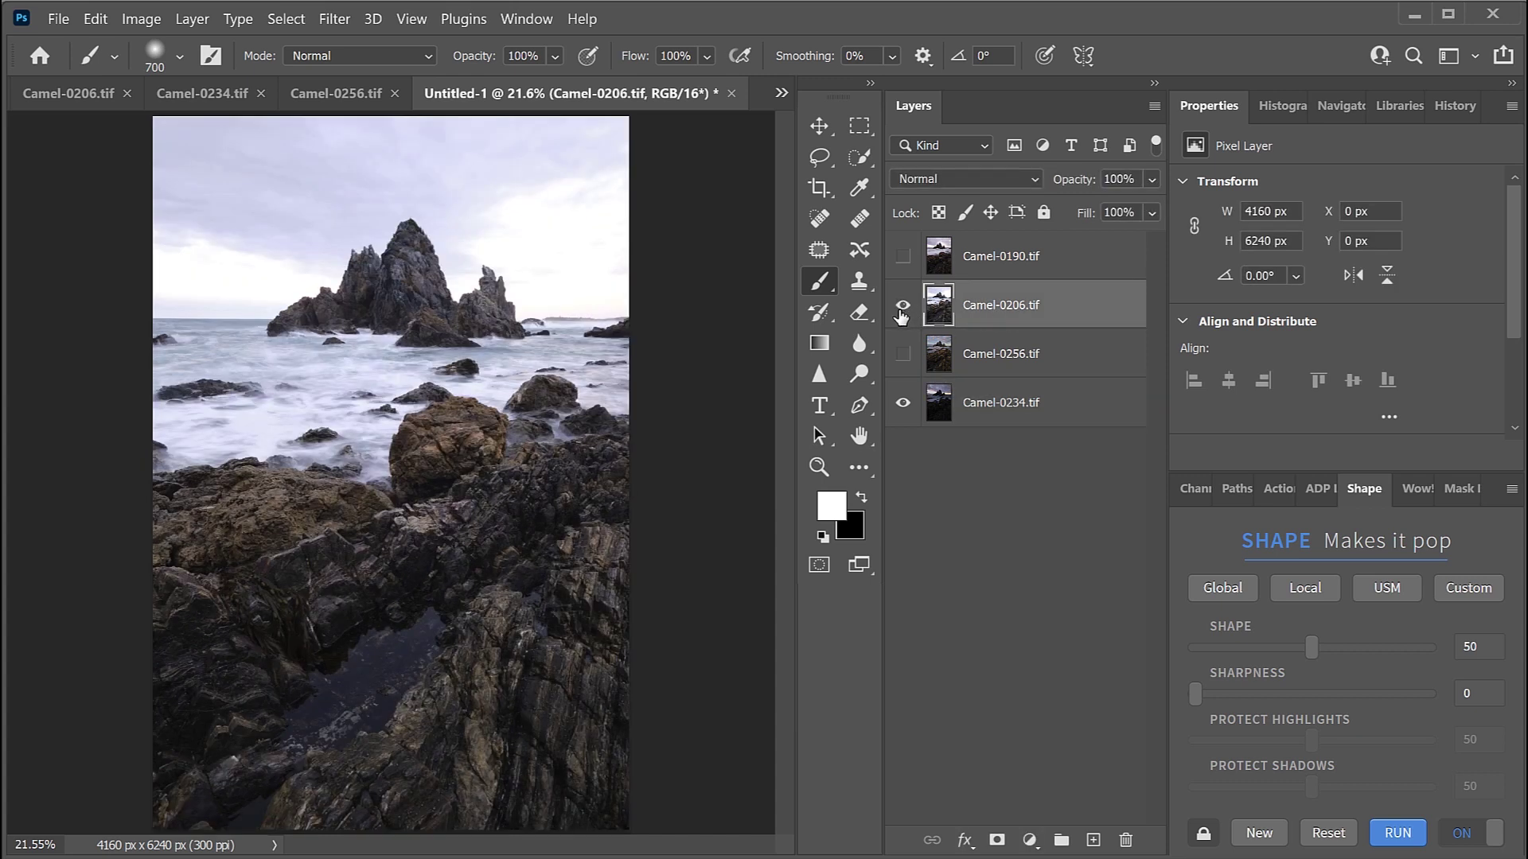
left_click_drag(1020, 306, 1029, 376)
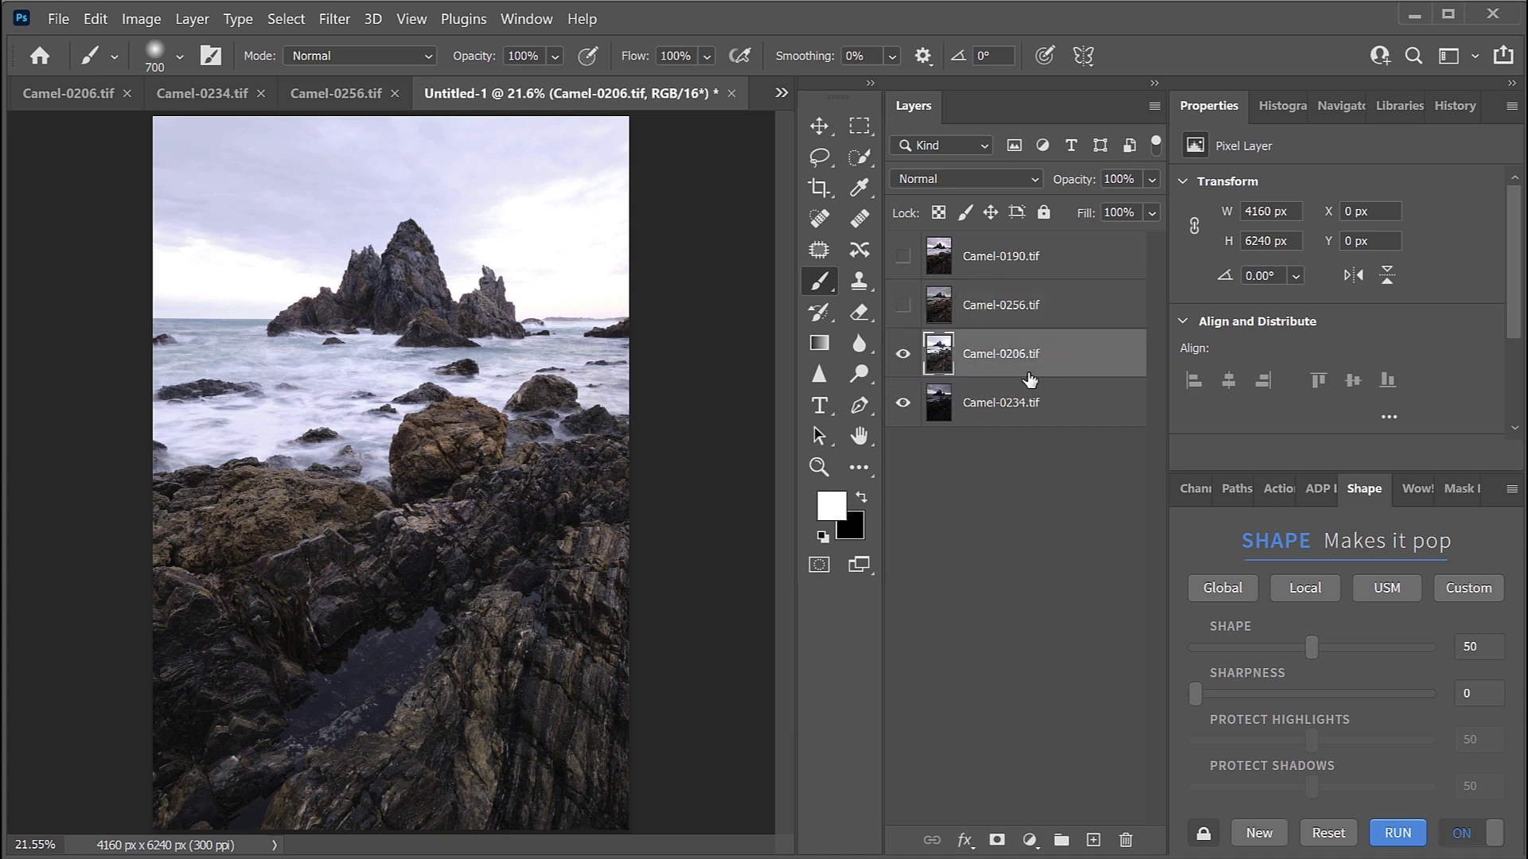
Add a layer mask to Camel-0206.tif, invert it to black, and make white the foreground colour
left_click(995, 841)
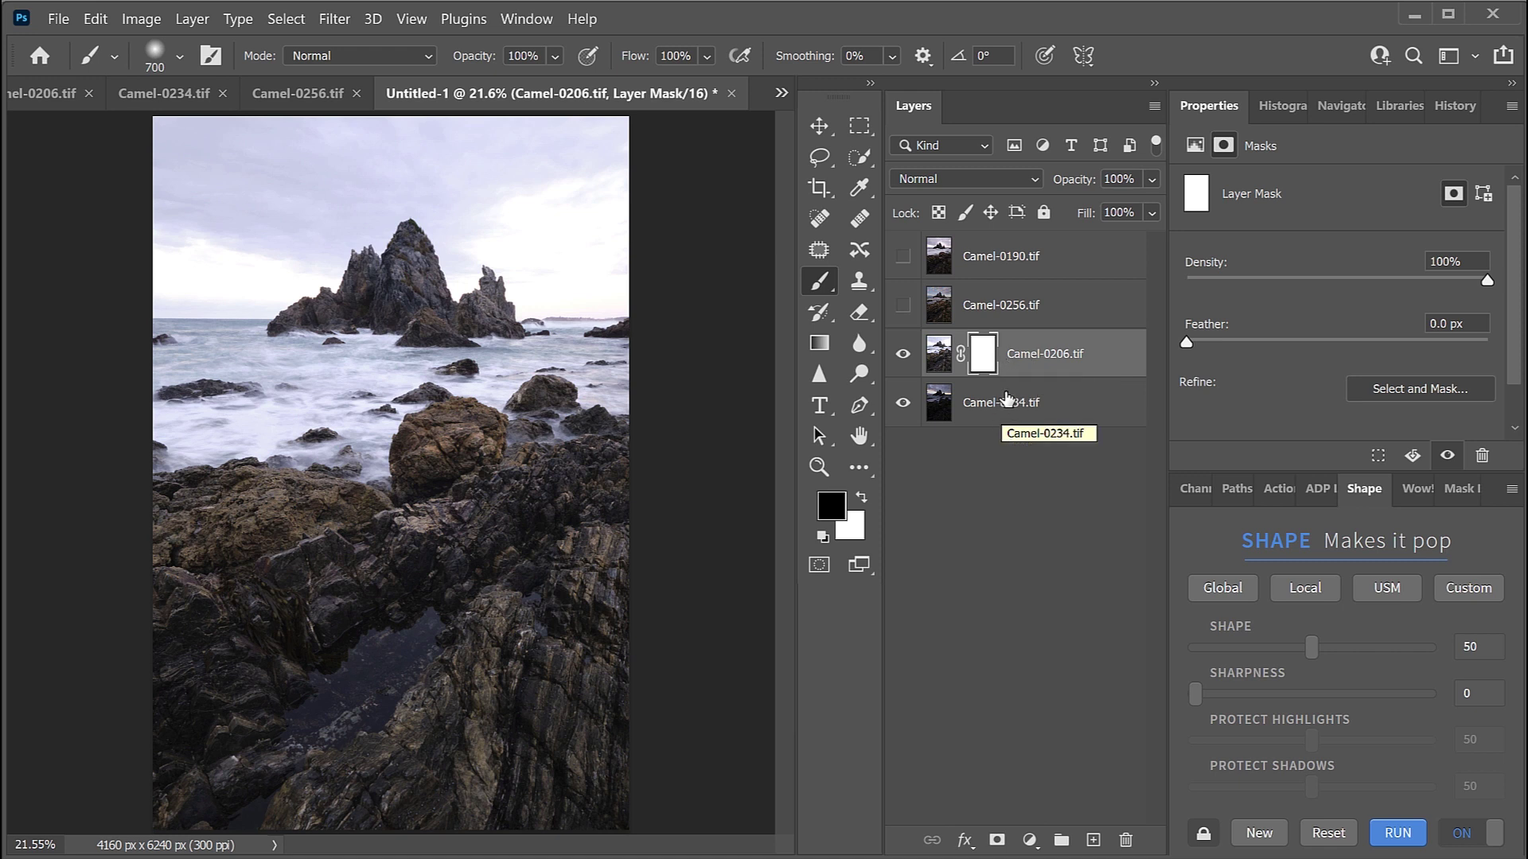
key("ctrl+i")
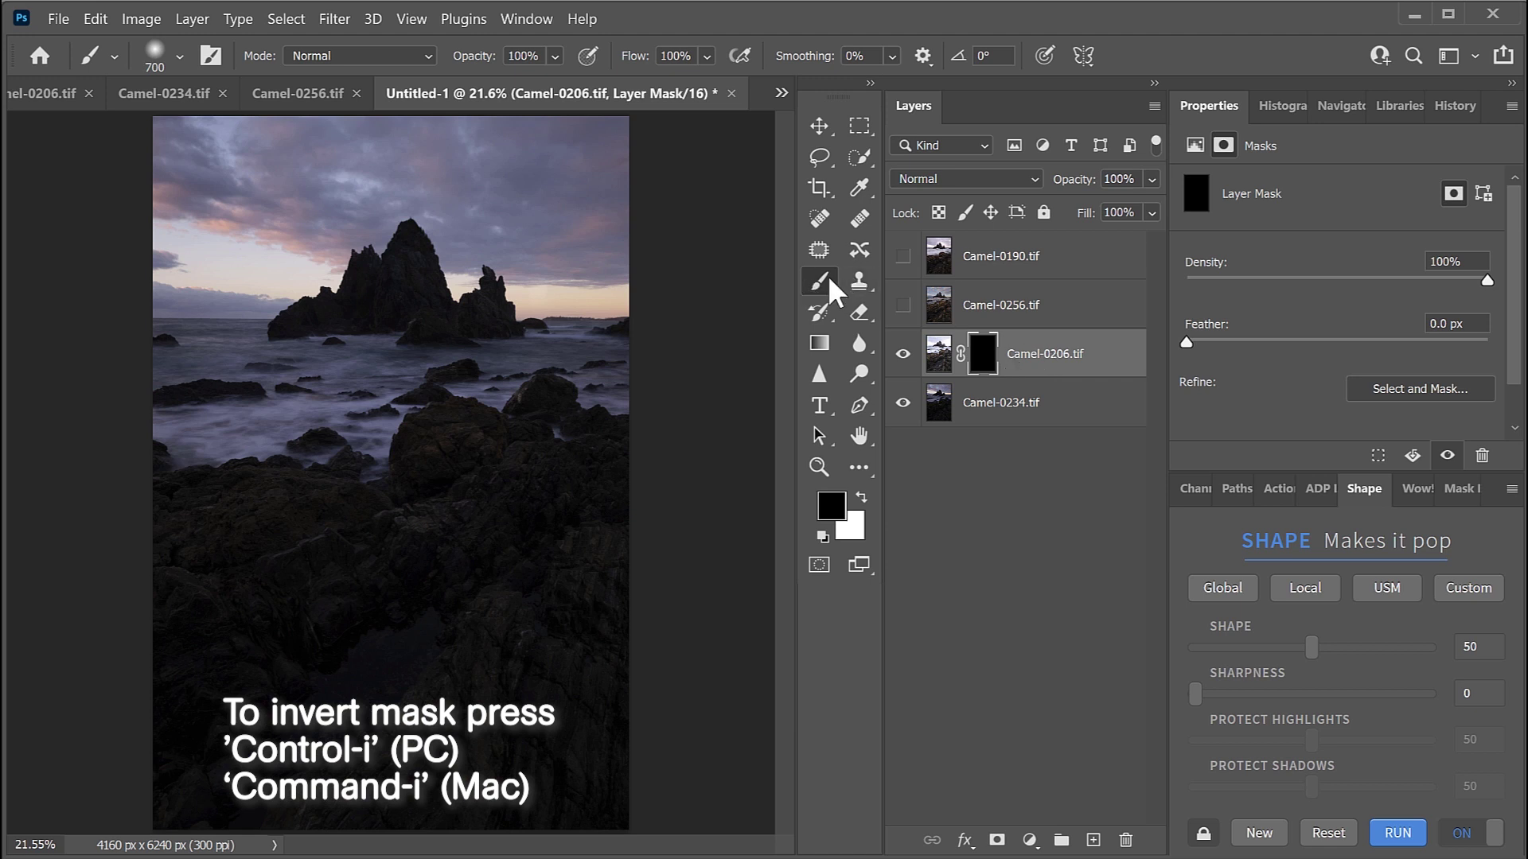
left_click(861, 498)
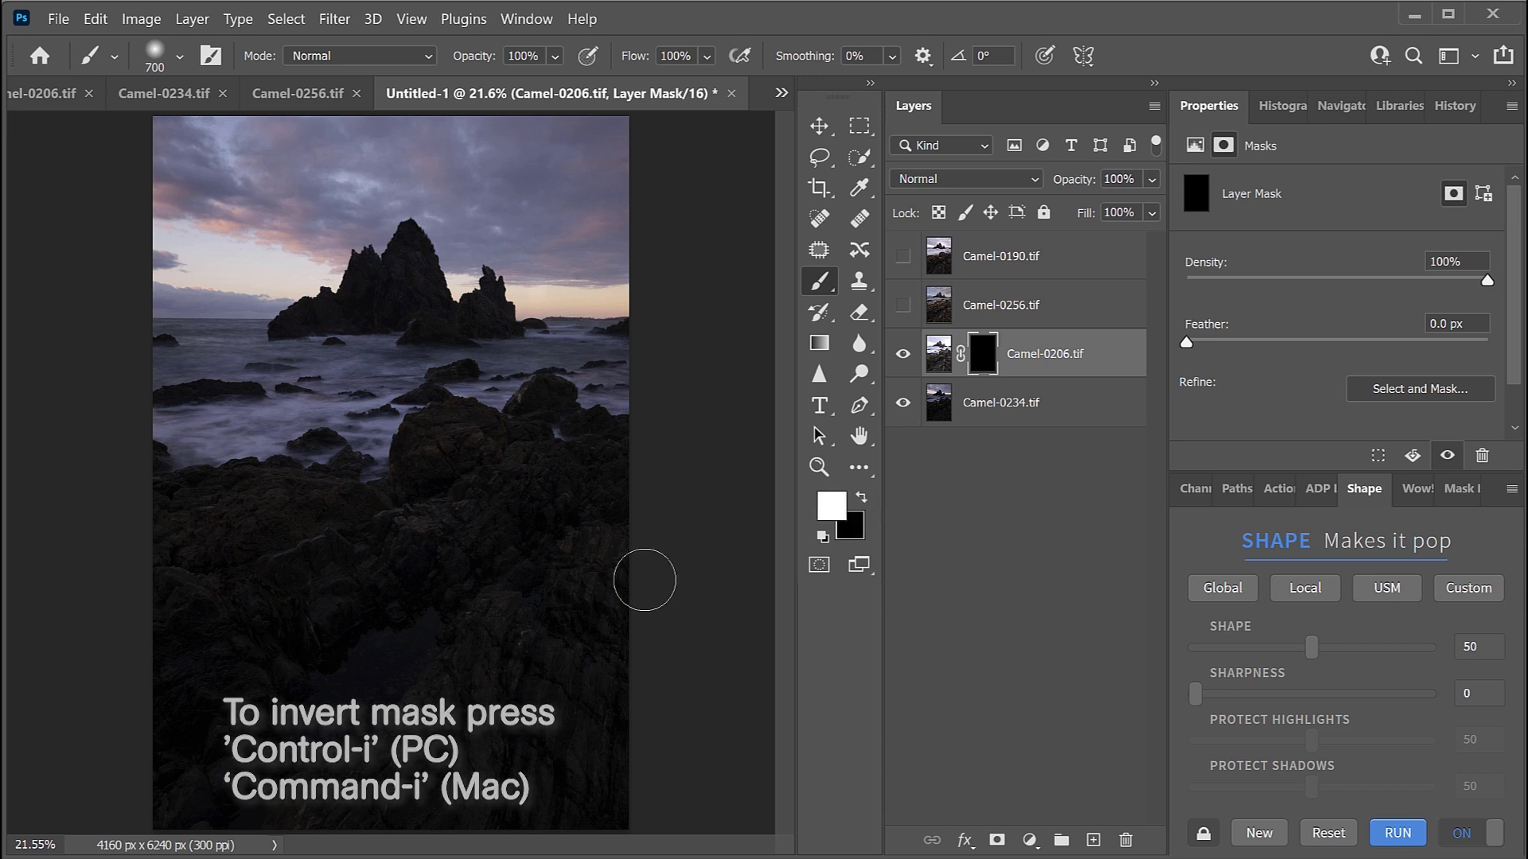
Paint white on the Camel-0206.tif mask across the rocks just below the waterline, using an enlarged soft brush
key("bracketright")
key("bracketright")
key("bracketright")
key("bracketright")
key("bracketright")
key("bracketright")
key("bracketright")
key("bracketright")
key("bracketright")
key("bracketright")
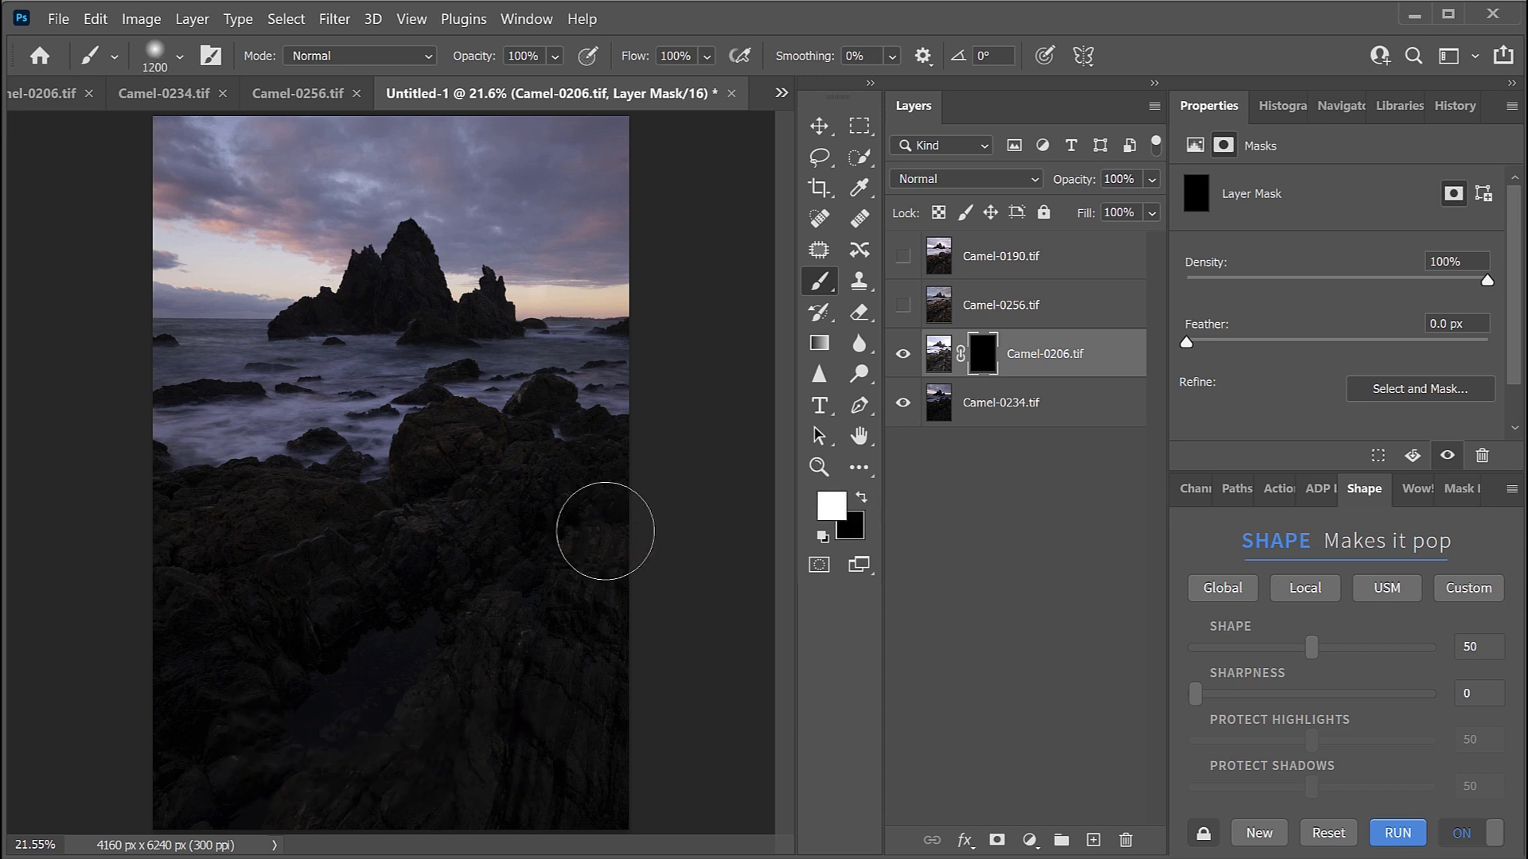
mouse_move(623, 534)
left_mouse_down()
mouse_move(529, 511)
mouse_move(461, 563)
mouse_move(181, 587)
mouse_move(273, 528)
left_mouse_up()
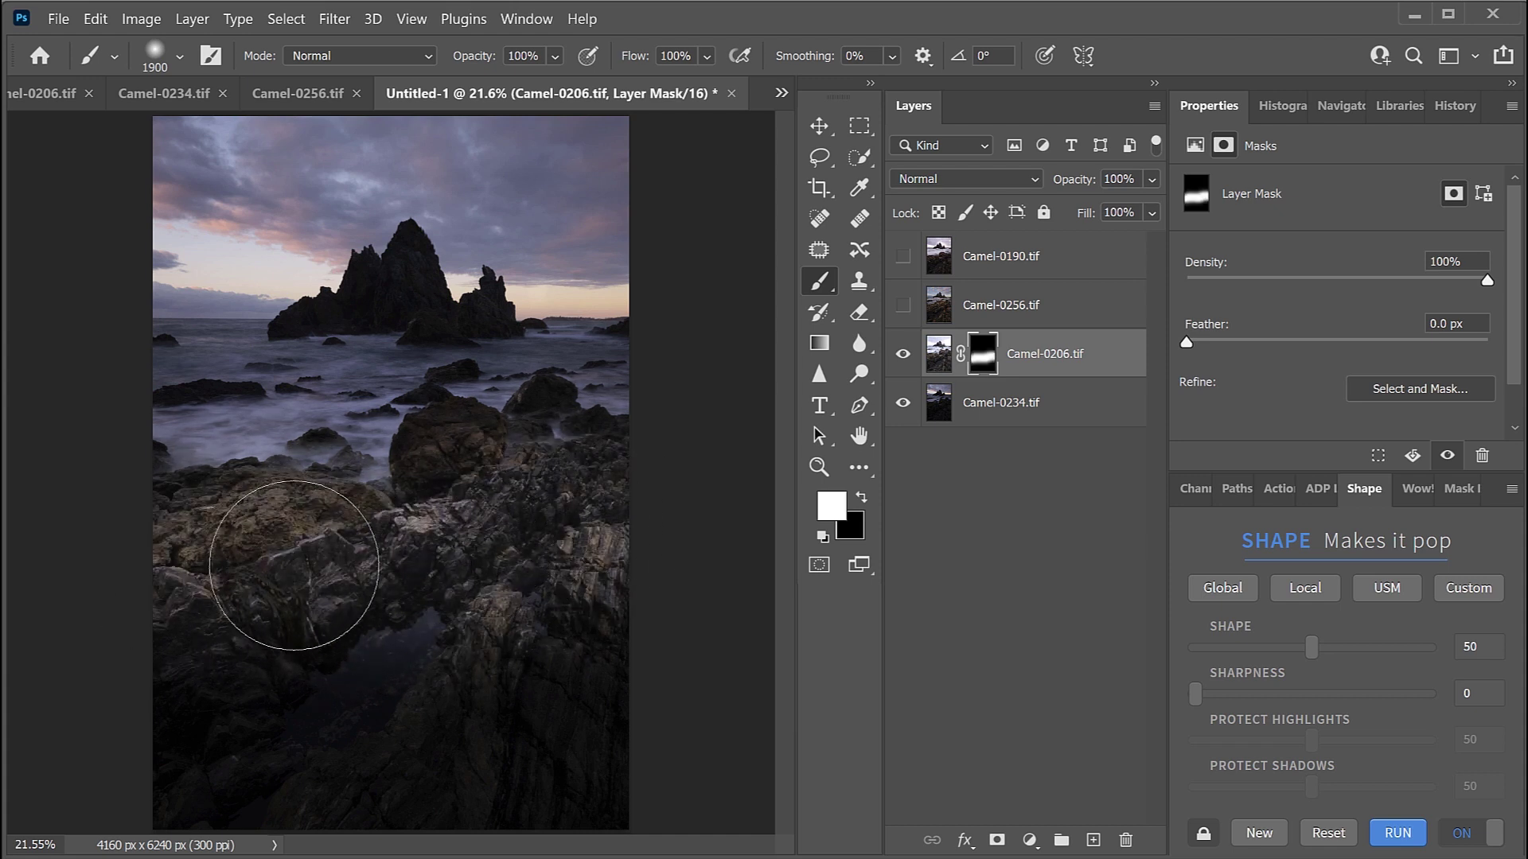
Paint white over the remaining foreground rocks on the Camel-0206.tif mask with a 3000 px brush at 0% hardness, and compare the layer on and off
key("bracketright")
key("bracketright")
key("bracketright")
key("bracketright")
key("bracketright")
key("bracketright")
key("bracketright")
key("bracketright")
key("bracketright")
key("bracketright")
key("bracketright")
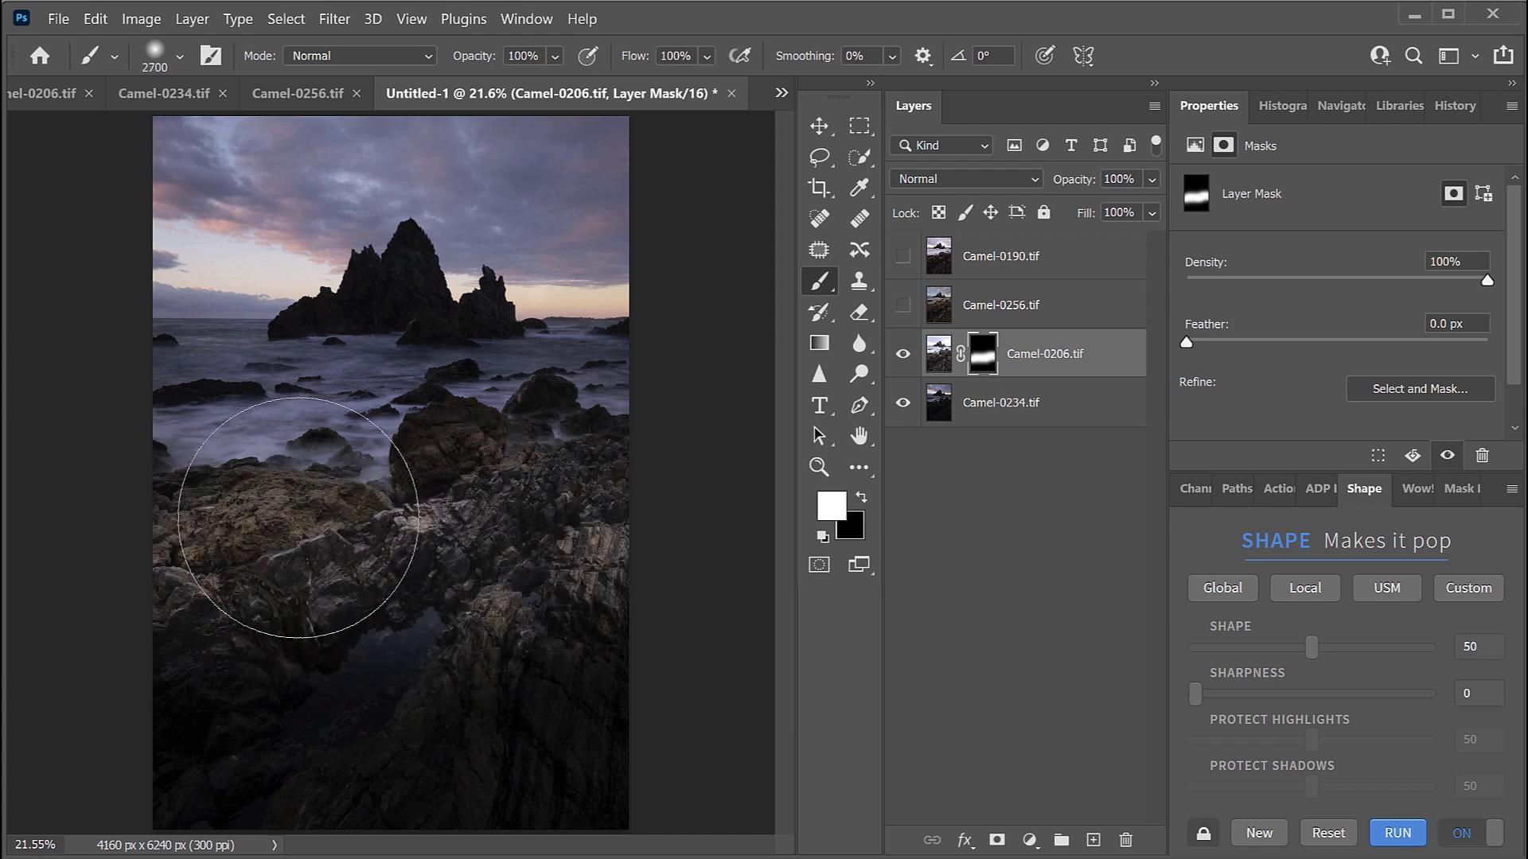
left_click(180, 58)
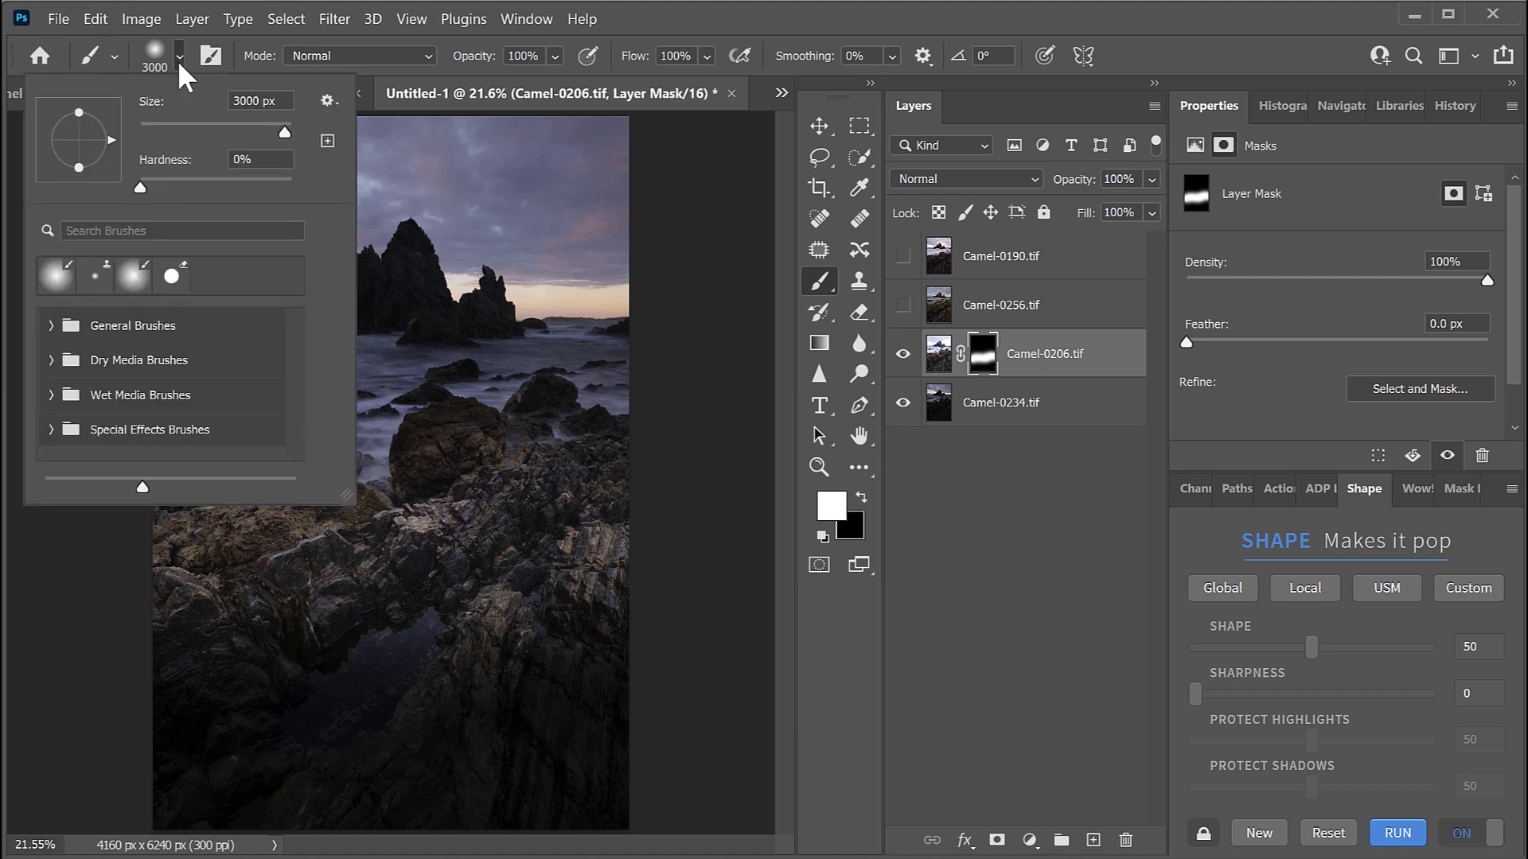
left_click_drag(154, 189, 136, 204)
left_click(631, 494)
mouse_move(631, 494)
left_mouse_down()
mouse_move(556, 494)
mouse_move(426, 563)
mouse_move(117, 612)
mouse_move(580, 631)
mouse_move(103, 716)
mouse_move(562, 743)
mouse_move(227, 700)
left_mouse_up()
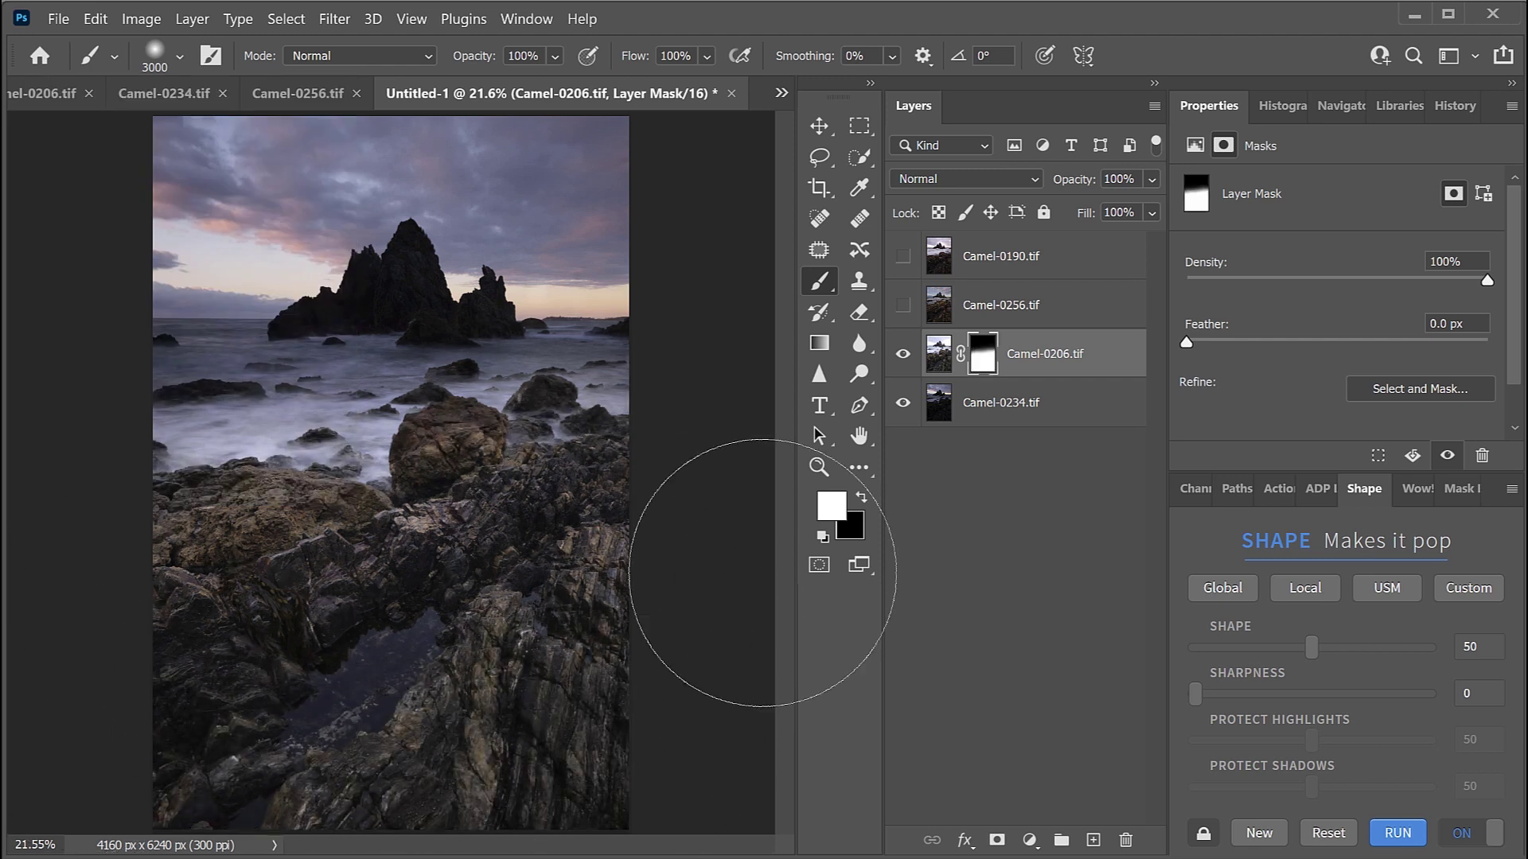
left_click(903, 355)
left_click(903, 355)
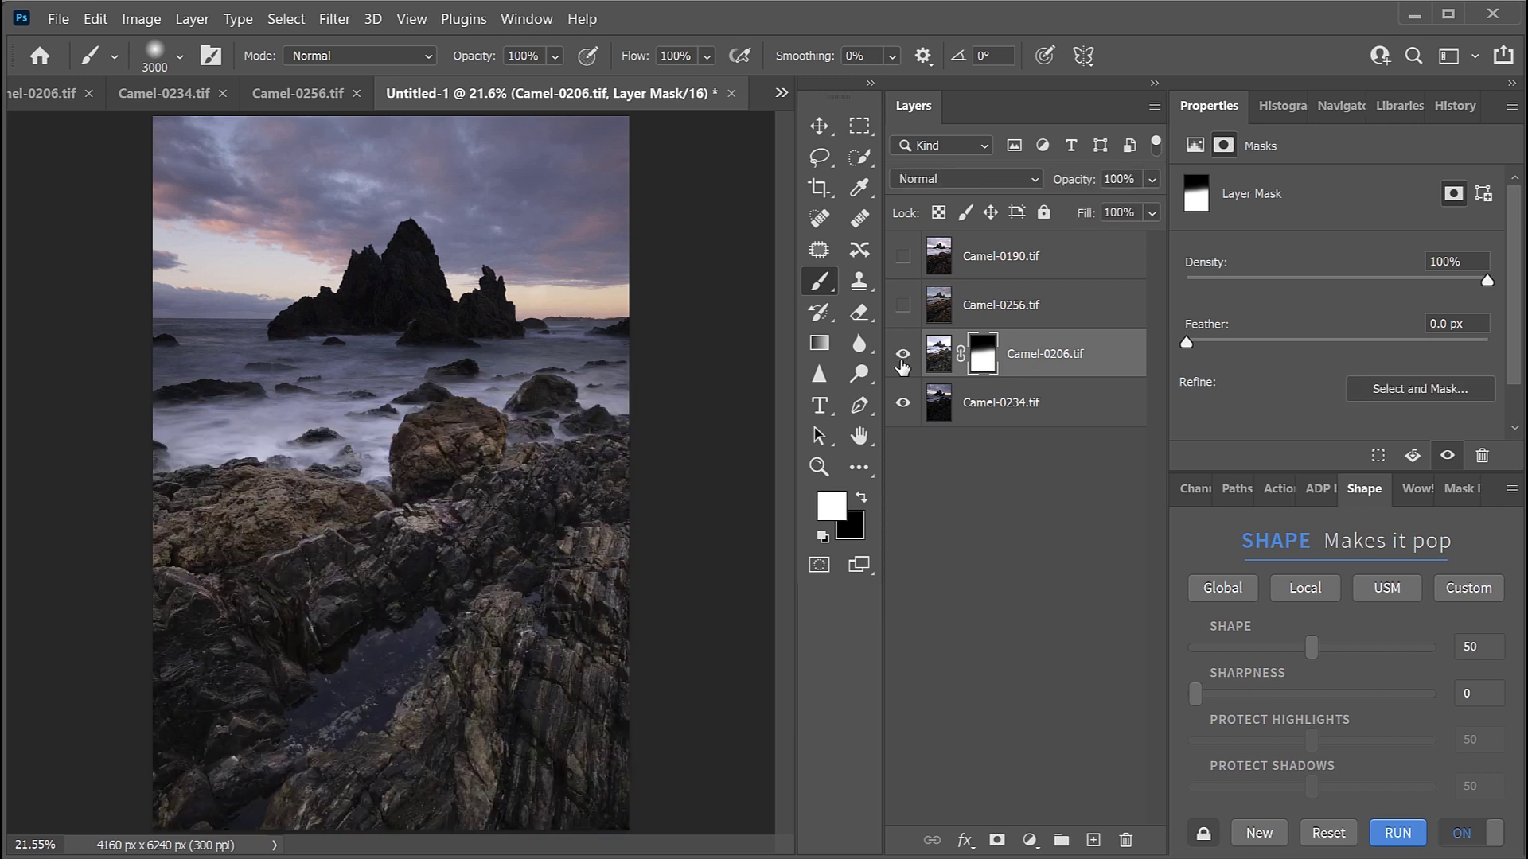
left_click(902, 360)
left_click(902, 360)
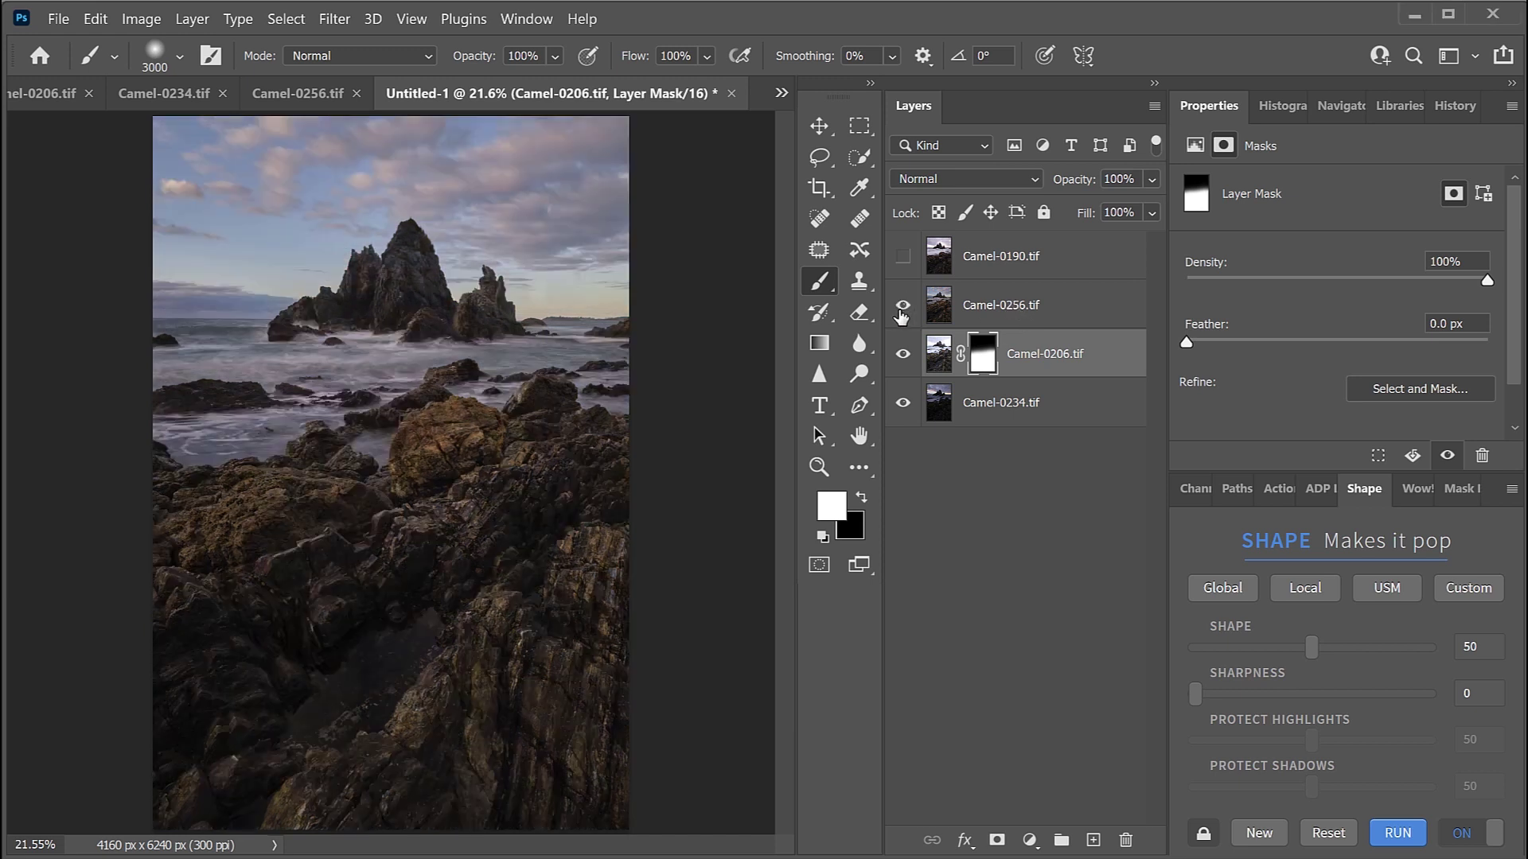
Show the Camel-0190.tif layer, place it directly above Camel-0206.tif, and hide Camel-0256.tif
left_click(905, 258)
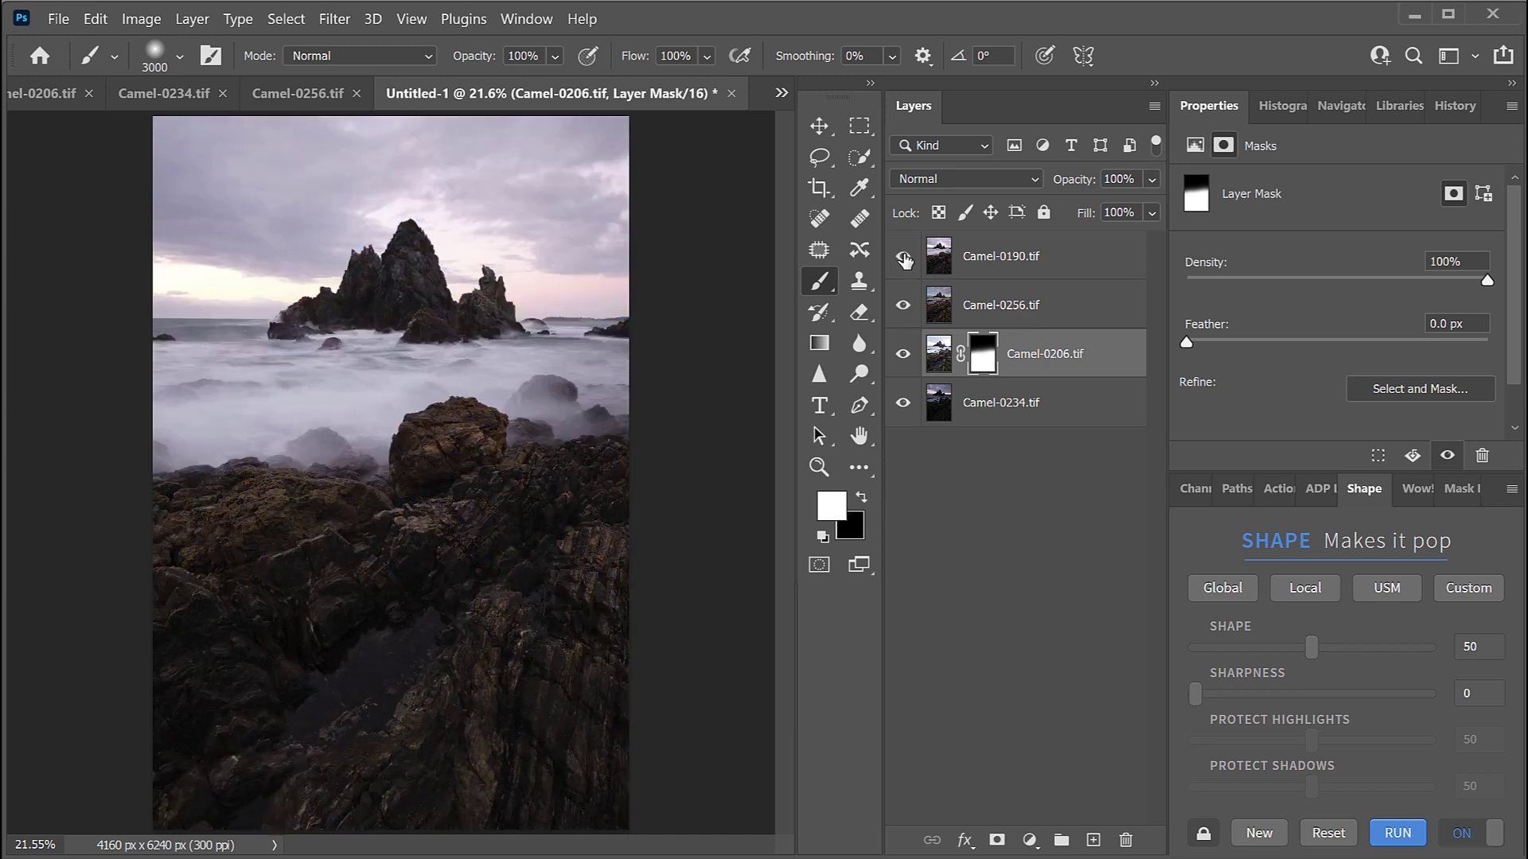
left_click(904, 307)
left_click_drag(1065, 301, 1059, 328)
left_click(902, 307)
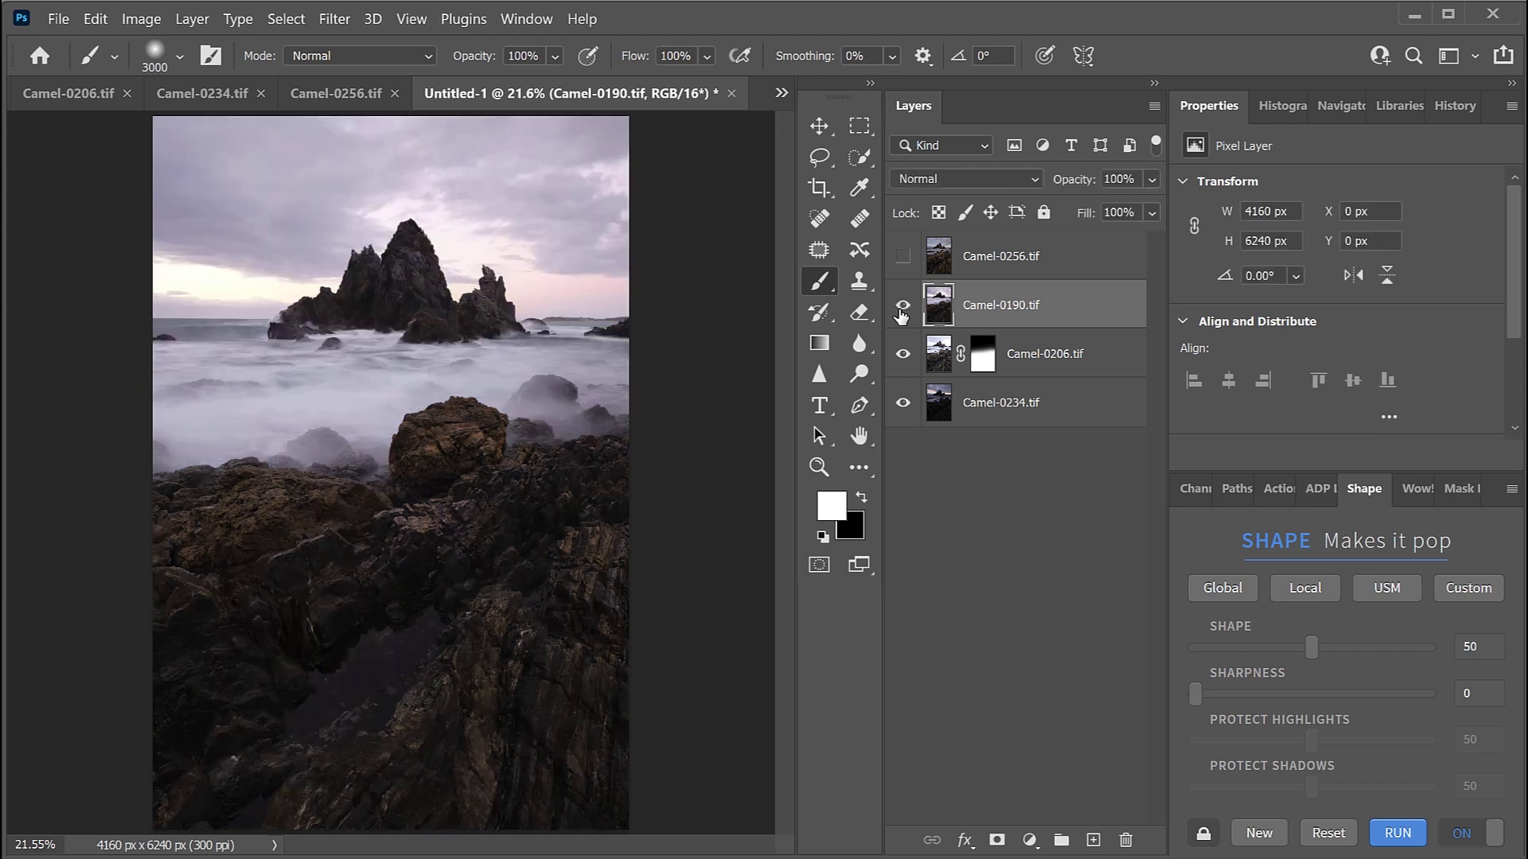
left_click(901, 310)
left_click(902, 307)
Add an inverted black mask to Camel-0190.tif and paint white across the sea with a soft brush of about 2500 px
left_click(996, 840)
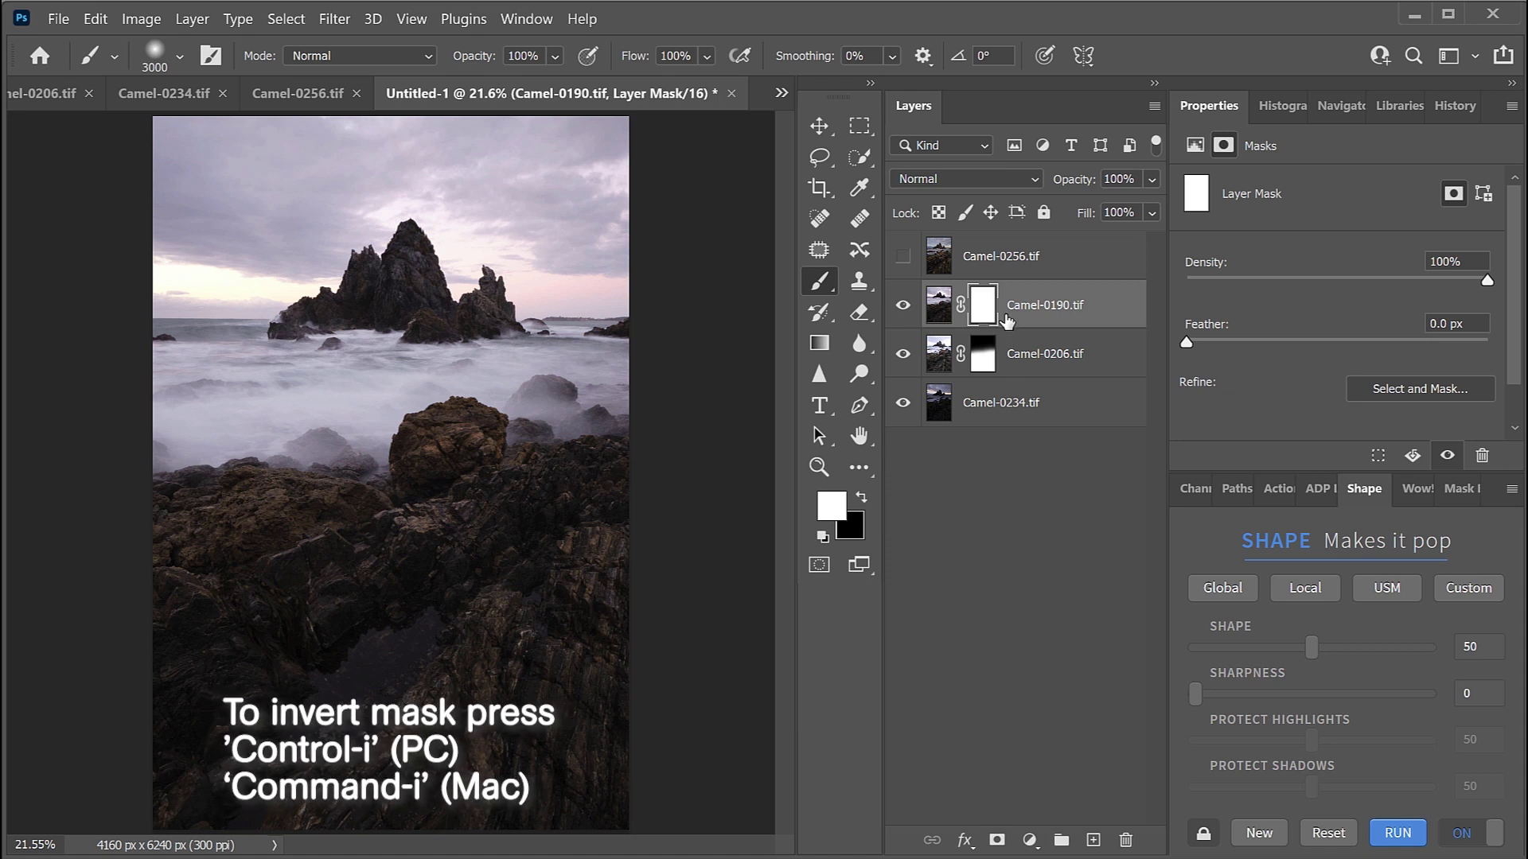
key("ctrl+i")
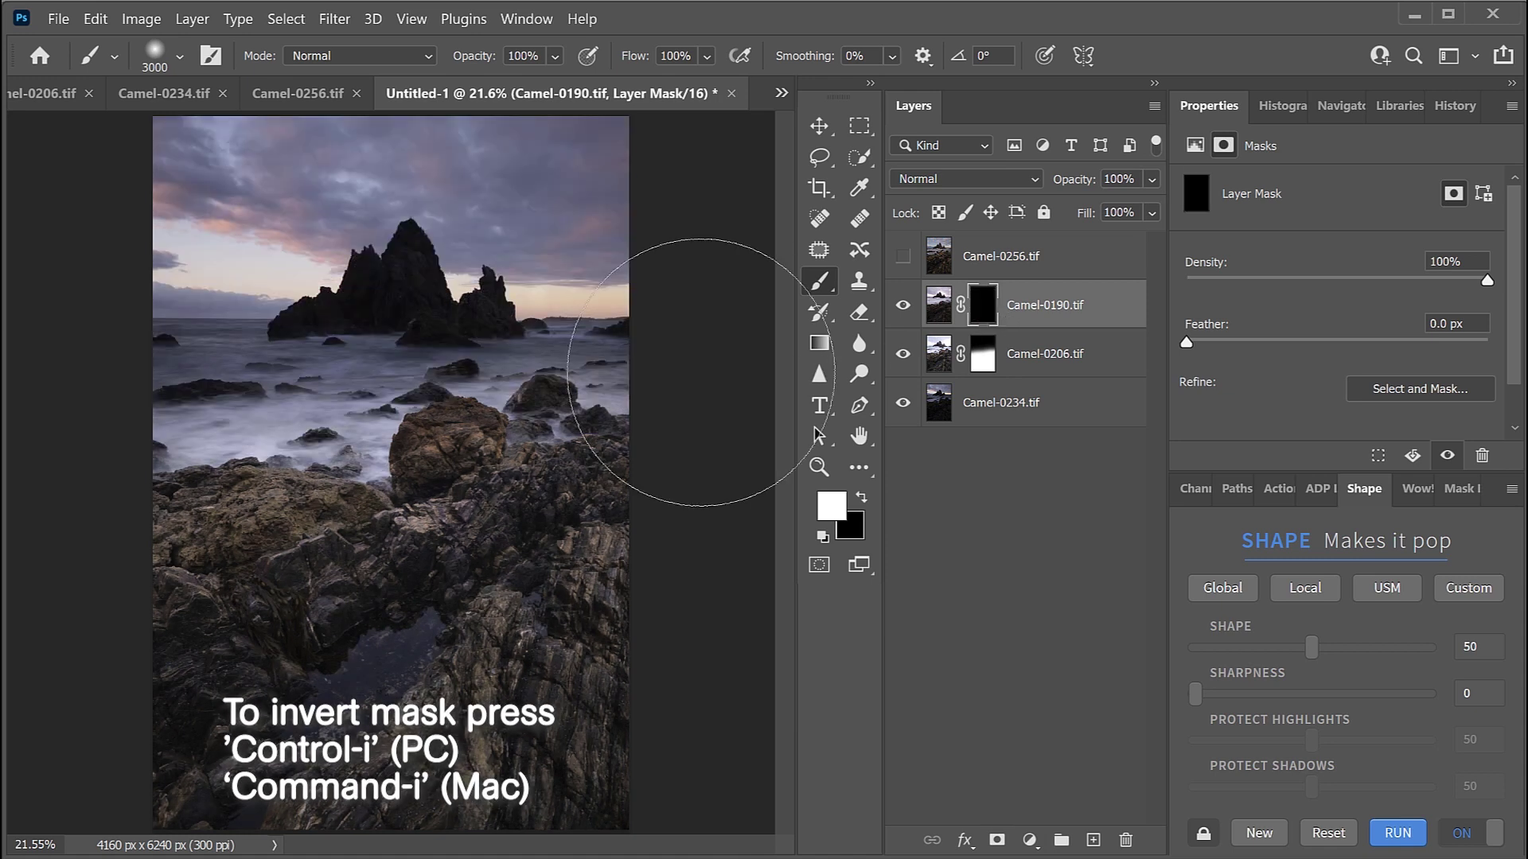
key("bracketleft")
key("bracketleft")
key("bracketleft")
key("bracketleft")
key("bracketleft")
key("bracketleft")
key("bracketleft")
key("bracketleft")
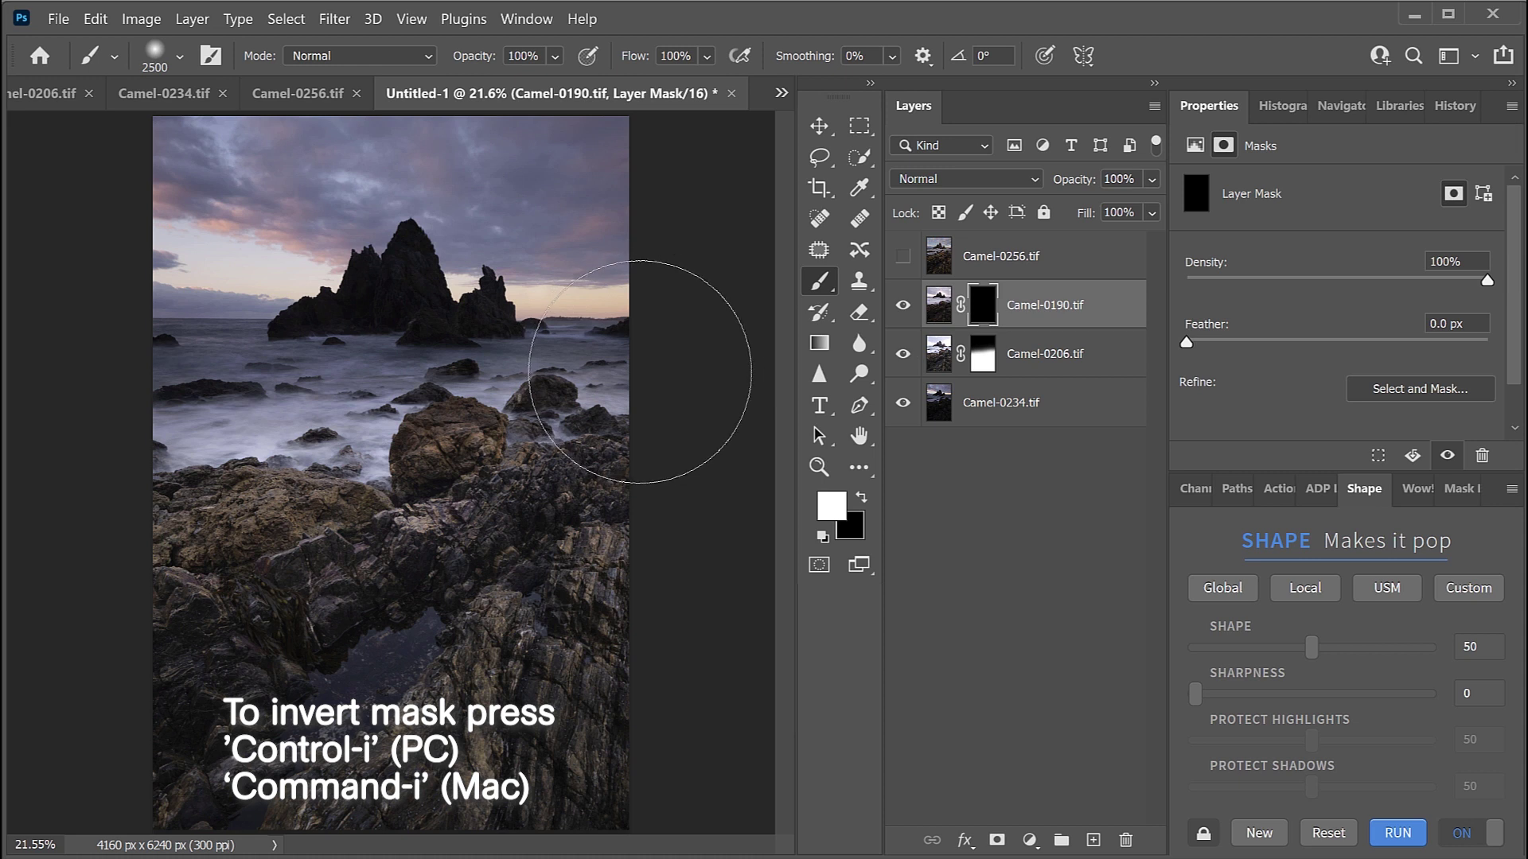
left_click_drag(642, 386, 102, 392)
mouse_move(617, 386)
left_mouse_down()
mouse_move(374, 334)
mouse_move(68, 477)
left_mouse_up()
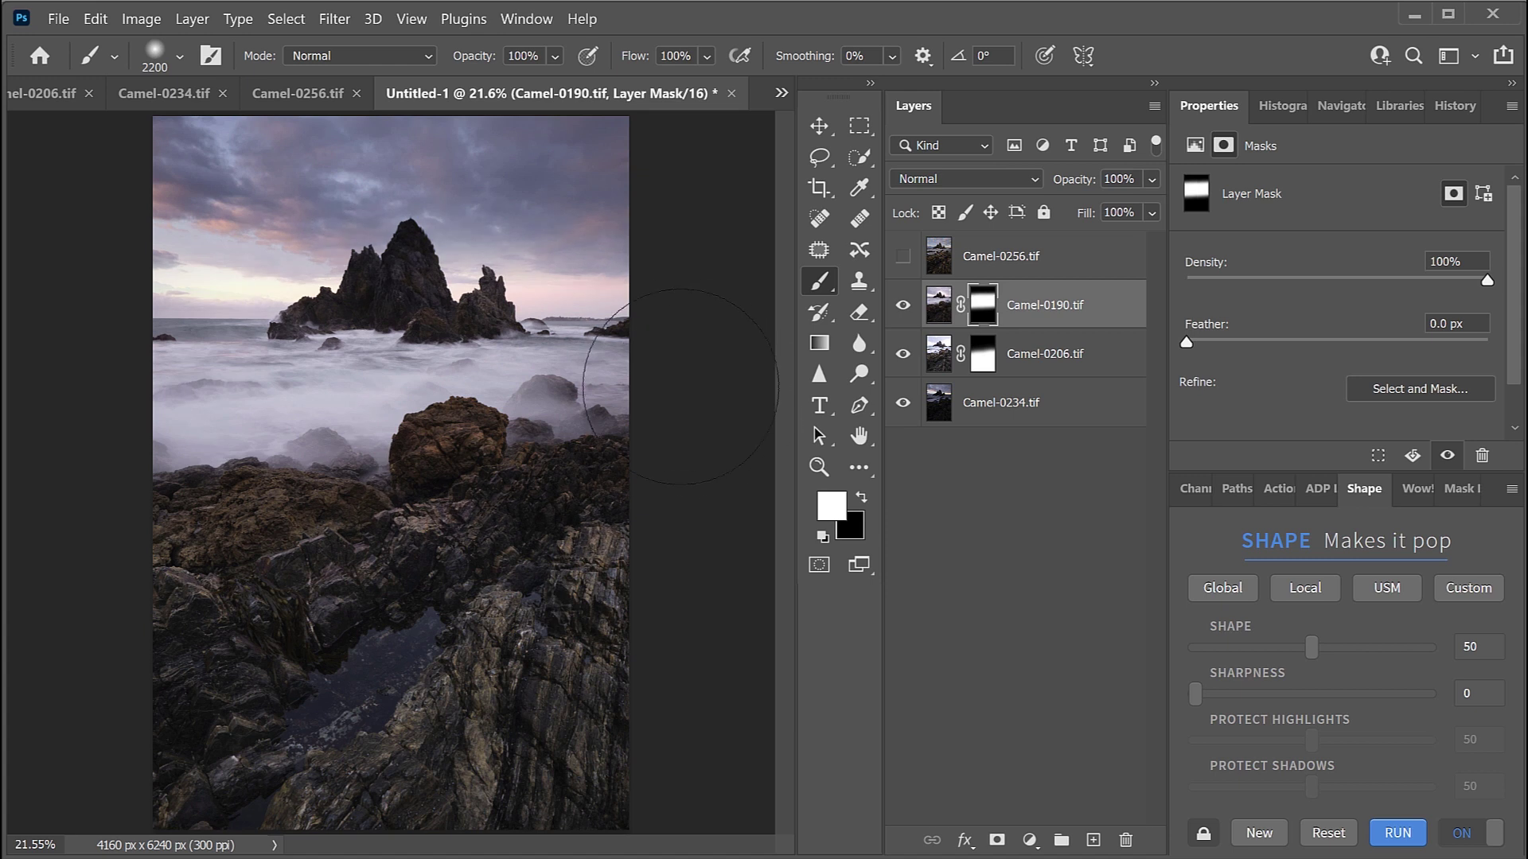
Compare the Camel-0190.tif layer on and off, and paint black along the sky and horizon on its mask
left_click(903, 307)
left_click(902, 307)
left_click(903, 307)
left_click(902, 307)
key("x")
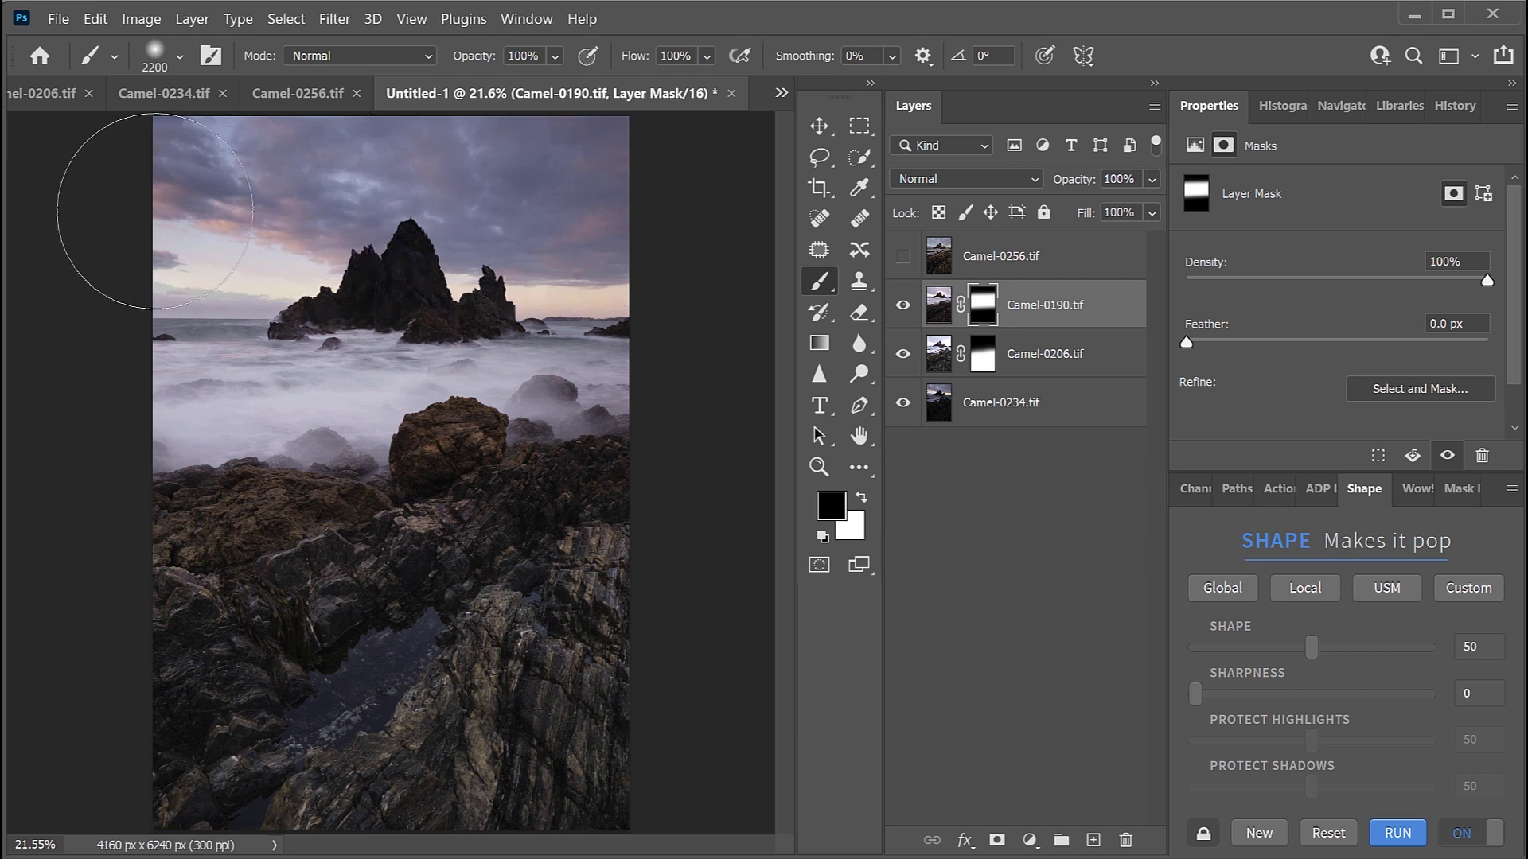
left_click(904, 305)
left_click(904, 306)
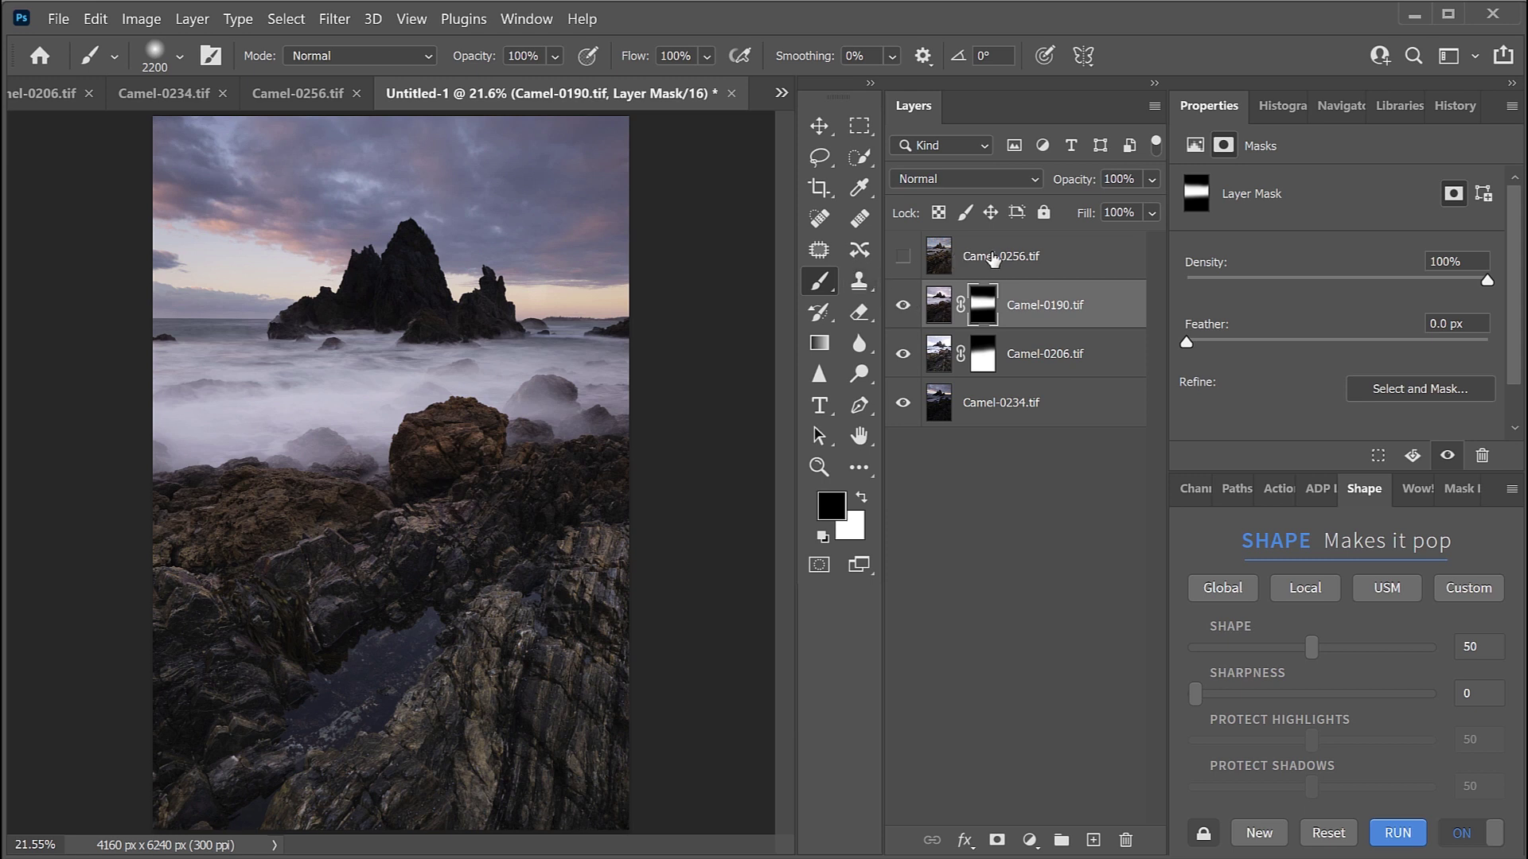
Show Camel-0256.tif, add an inverted black mask to it, and paint white over the sea stack with the 2200 px brush
left_click(904, 257)
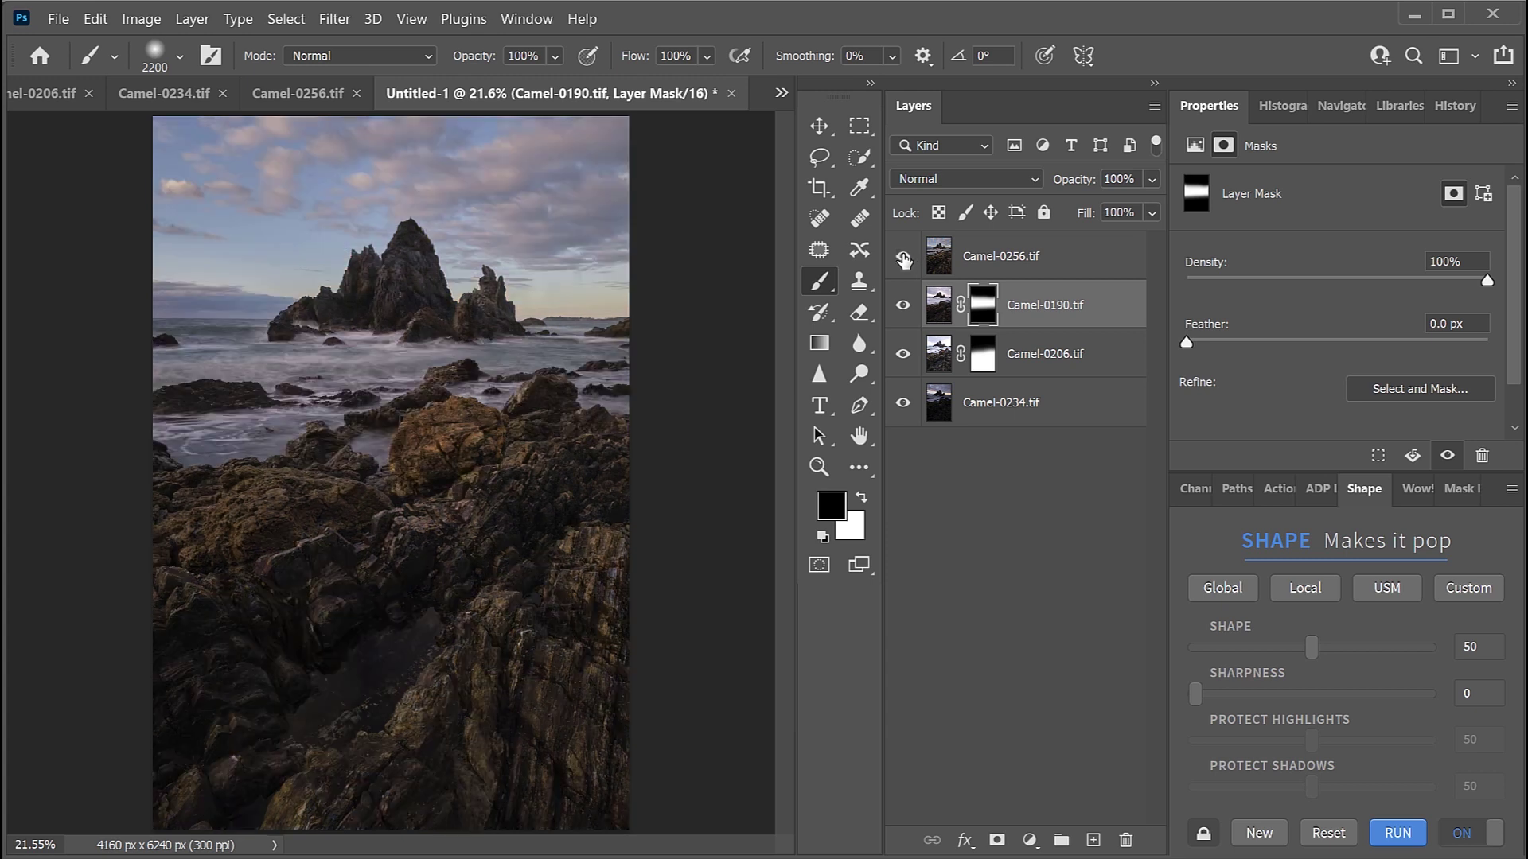
left_click(1006, 255)
left_click(997, 841)
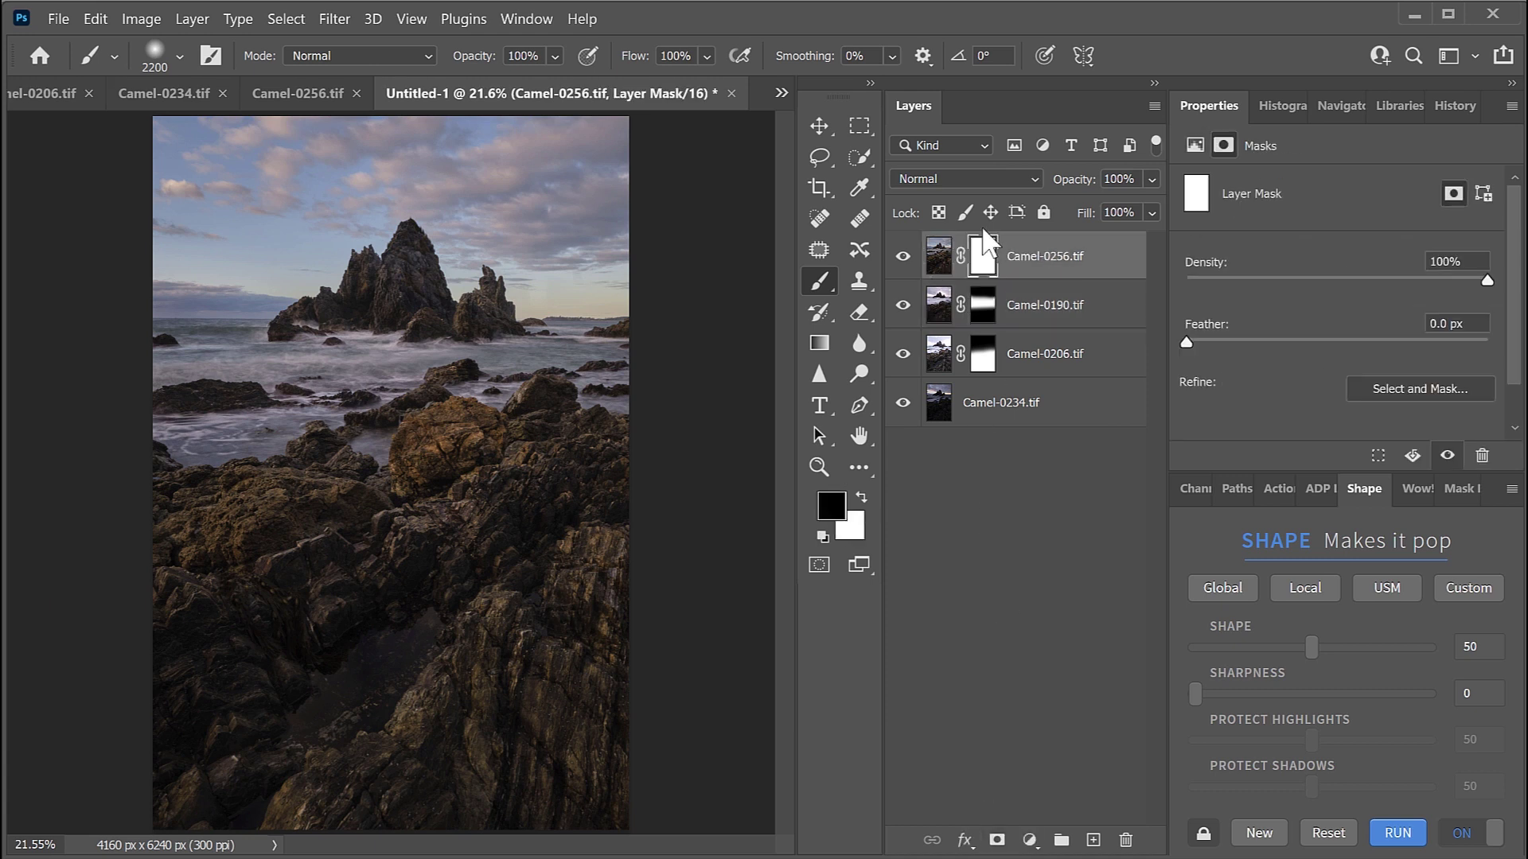
key("ctrl+i")
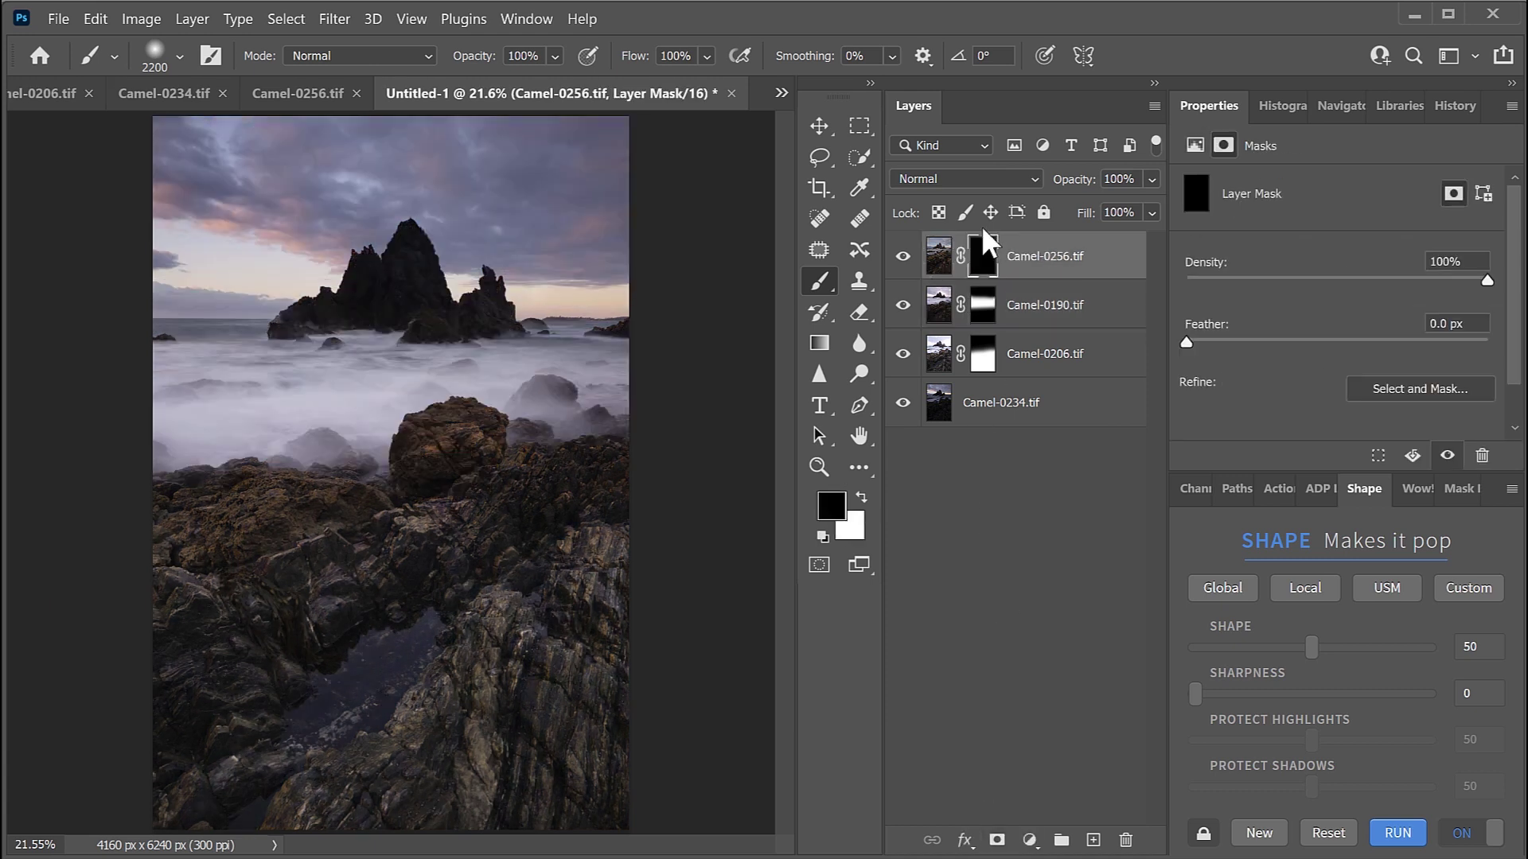
left_click(861, 499)
mouse_move(400, 282)
left_mouse_down()
mouse_move(414, 274)
mouse_move(446, 327)
left_mouse_up()
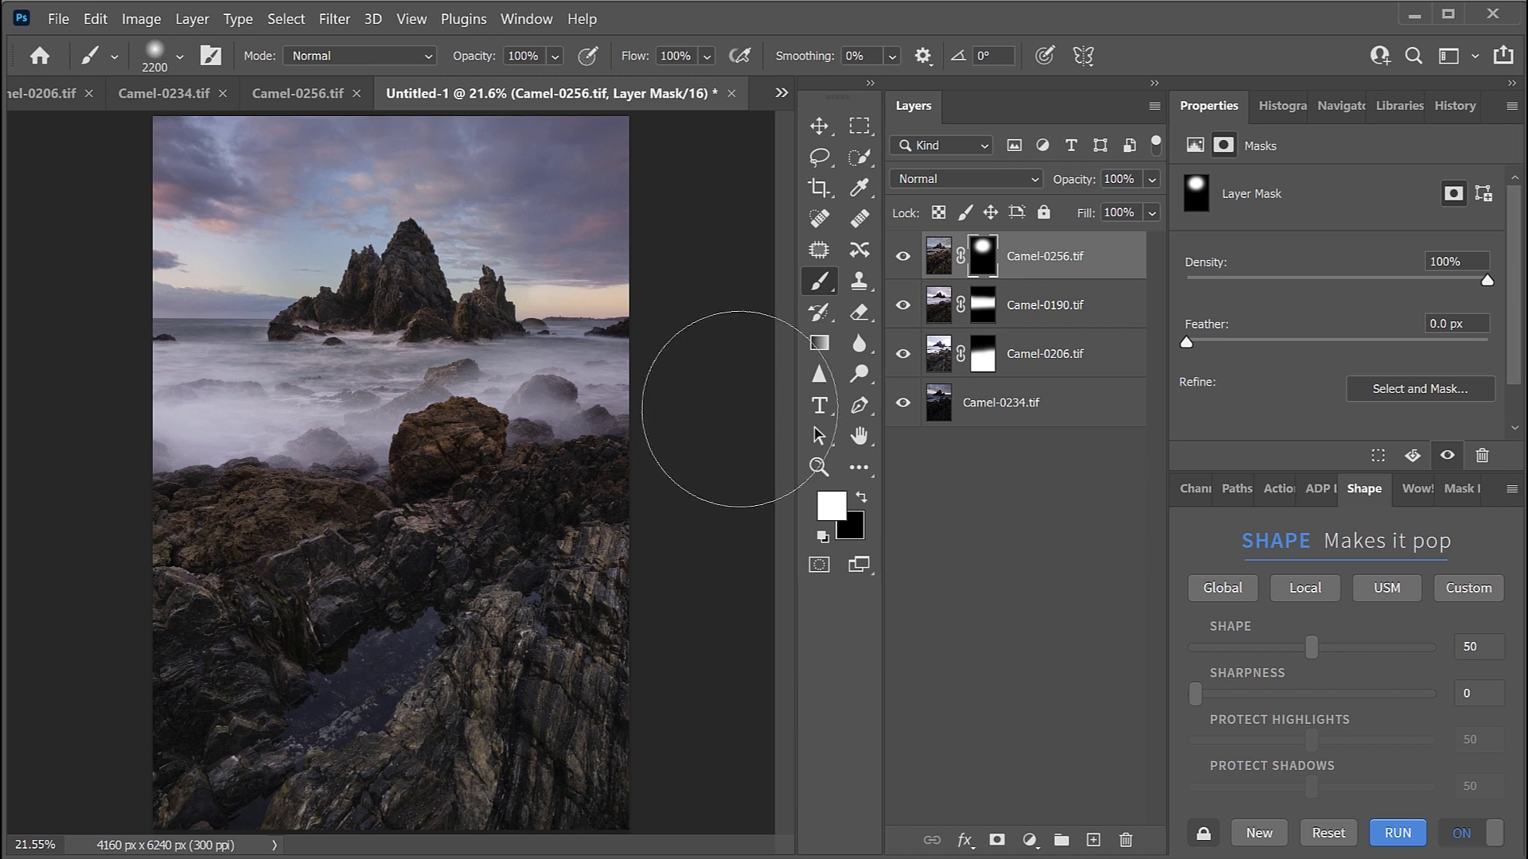
Inspect the sea stack up close, and paint black across the surrounding sky on the Camel-0256.tif mask
key("ctrl+1")
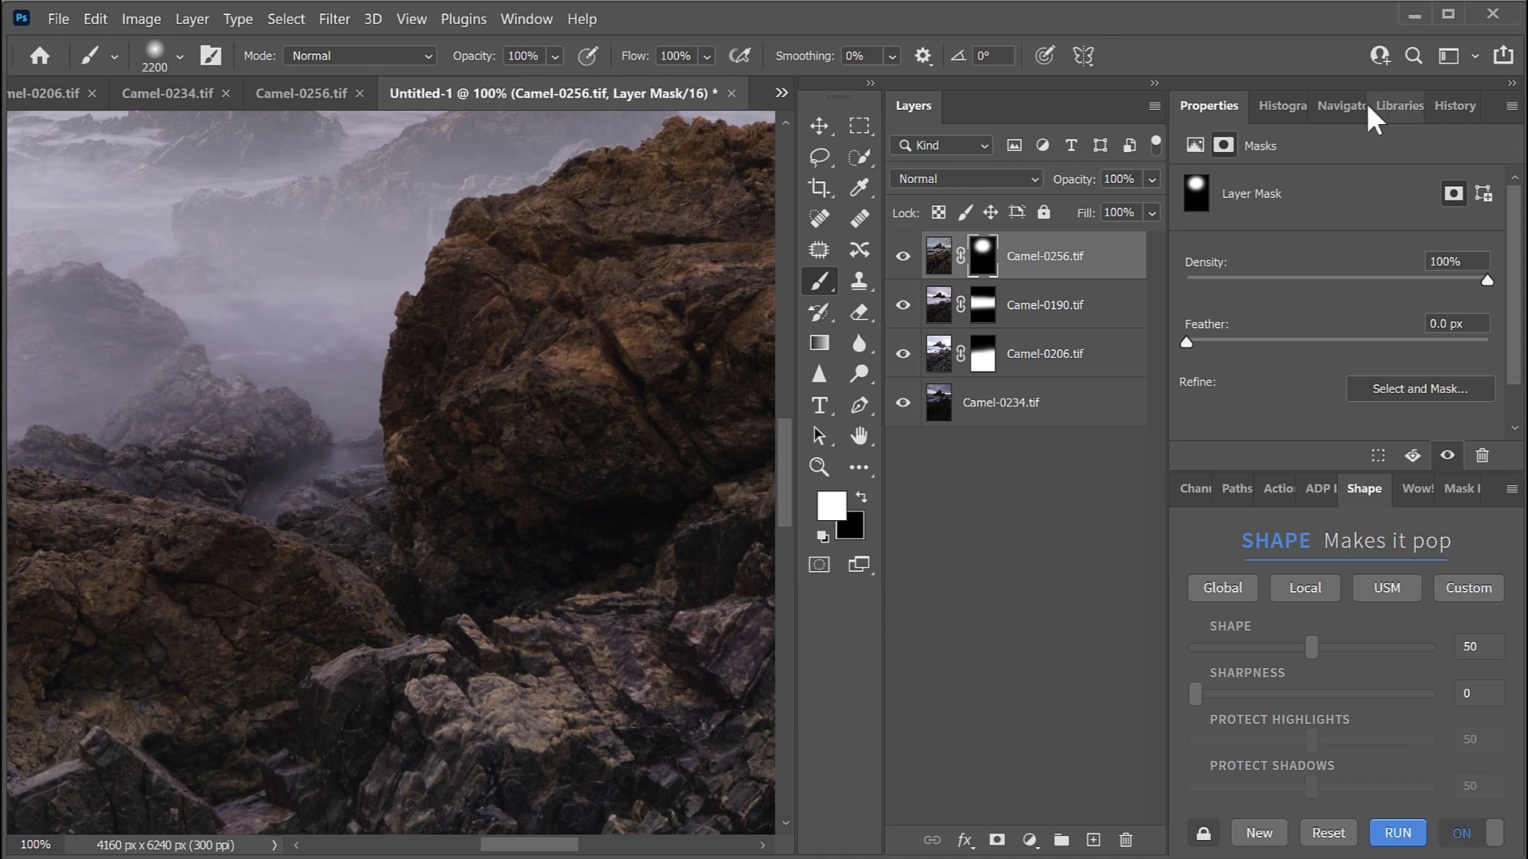
left_click(1331, 109)
left_click_drag(1333, 274, 1343, 197)
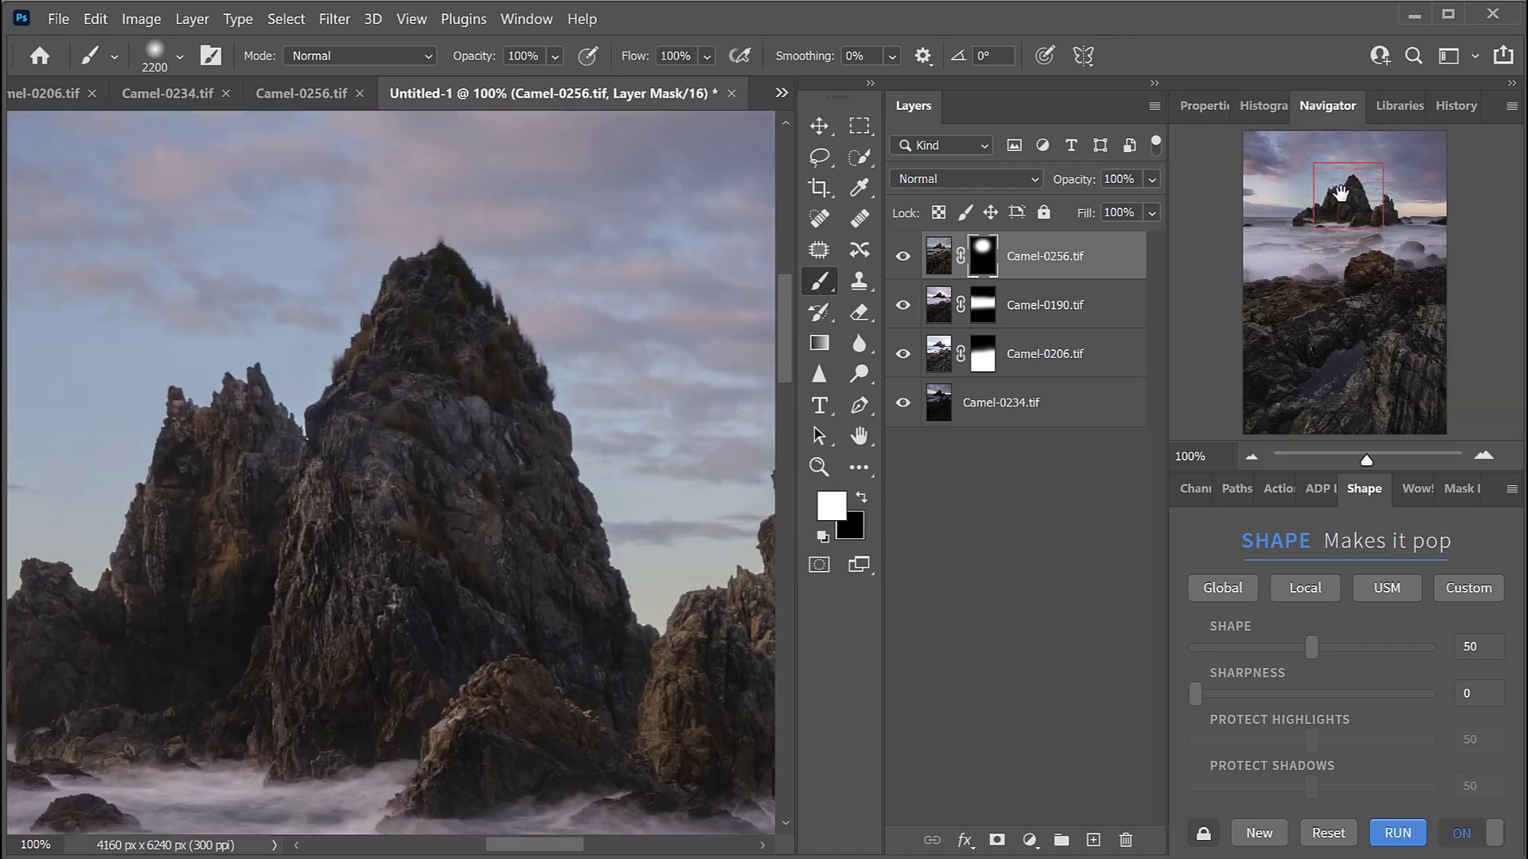
key("ctrl+minus")
key("ctrl+minus")
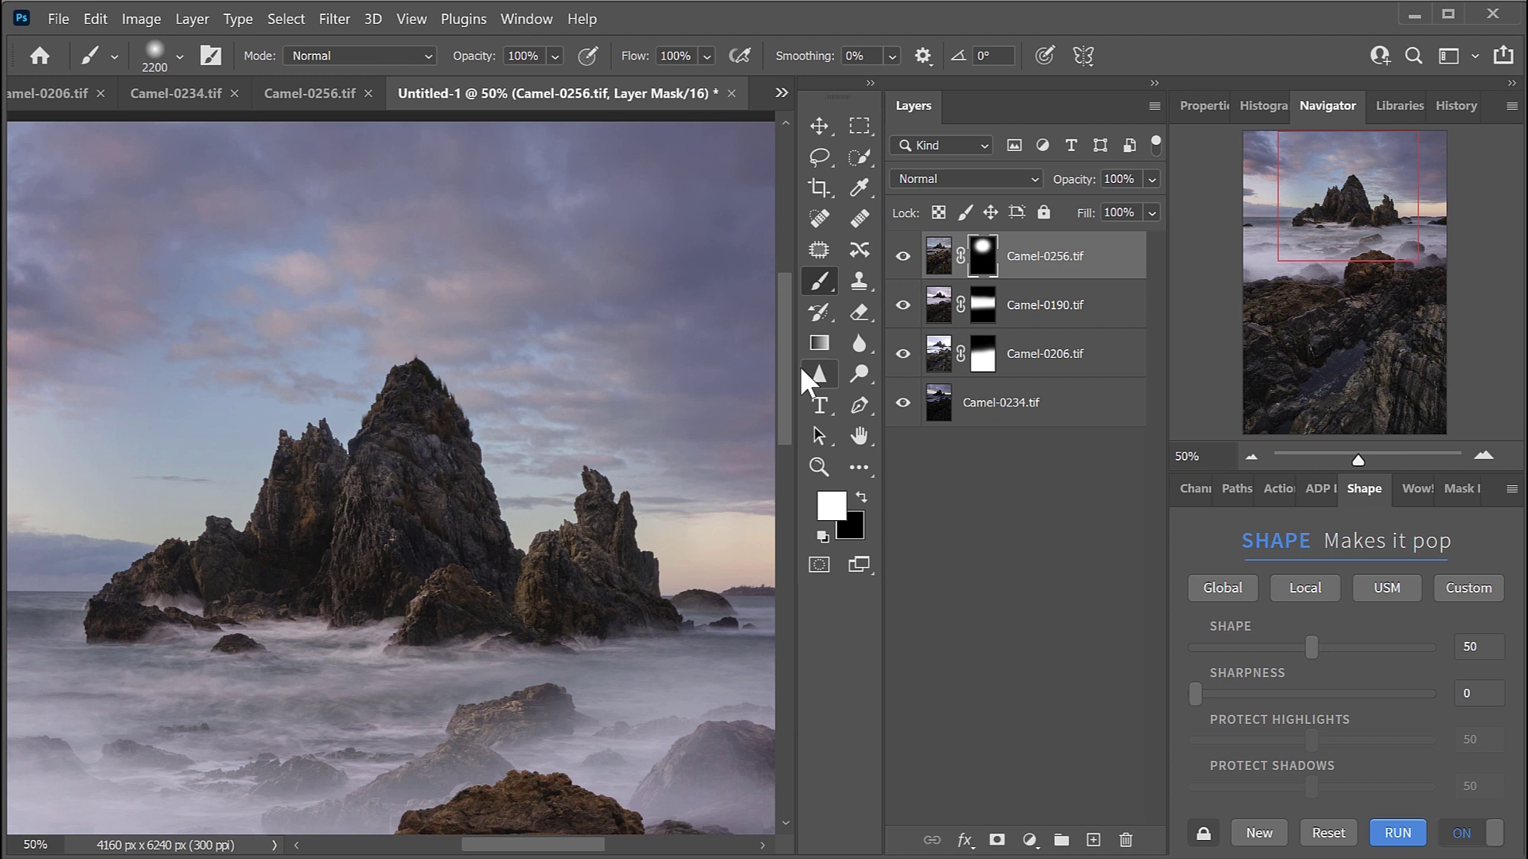
key("ctrl+minus")
key("ctrl+minus")
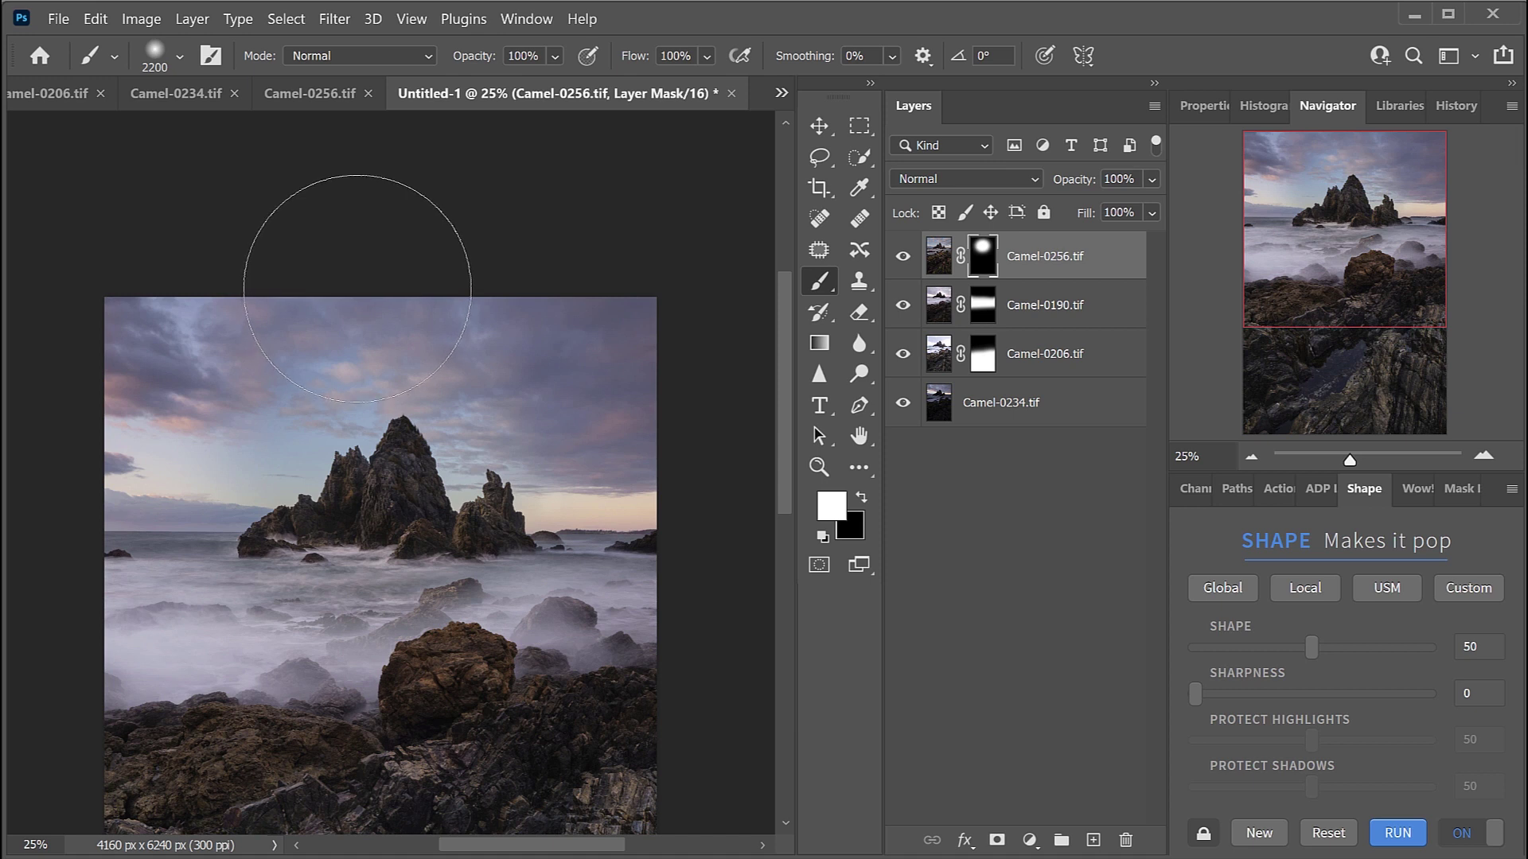
key("x")
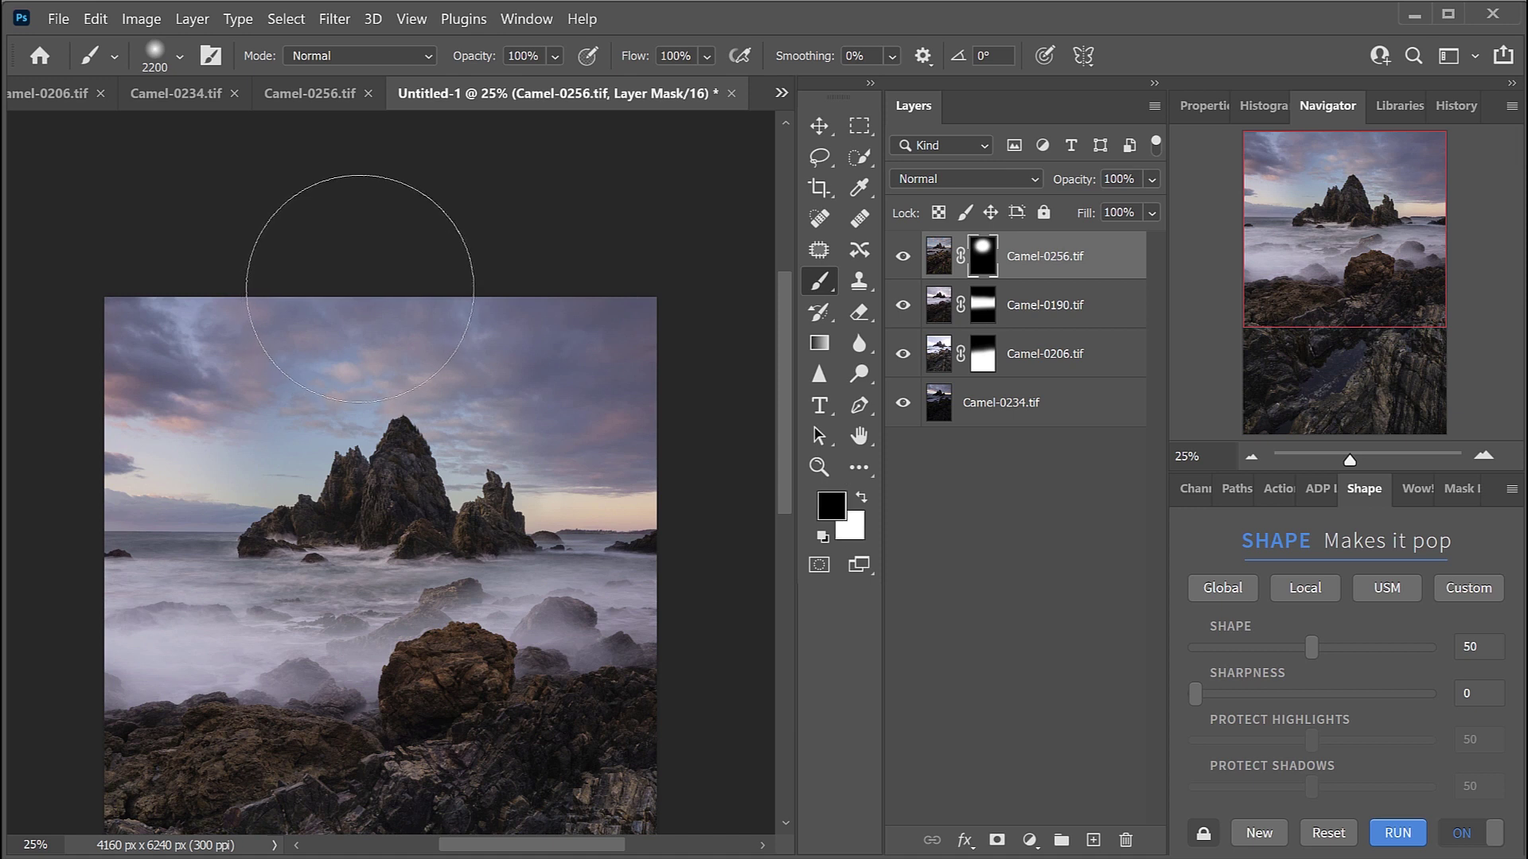
mouse_move(169, 382)
left_mouse_down()
mouse_move(307, 273)
mouse_move(307, 255)
mouse_move(508, 371)
left_mouse_up()
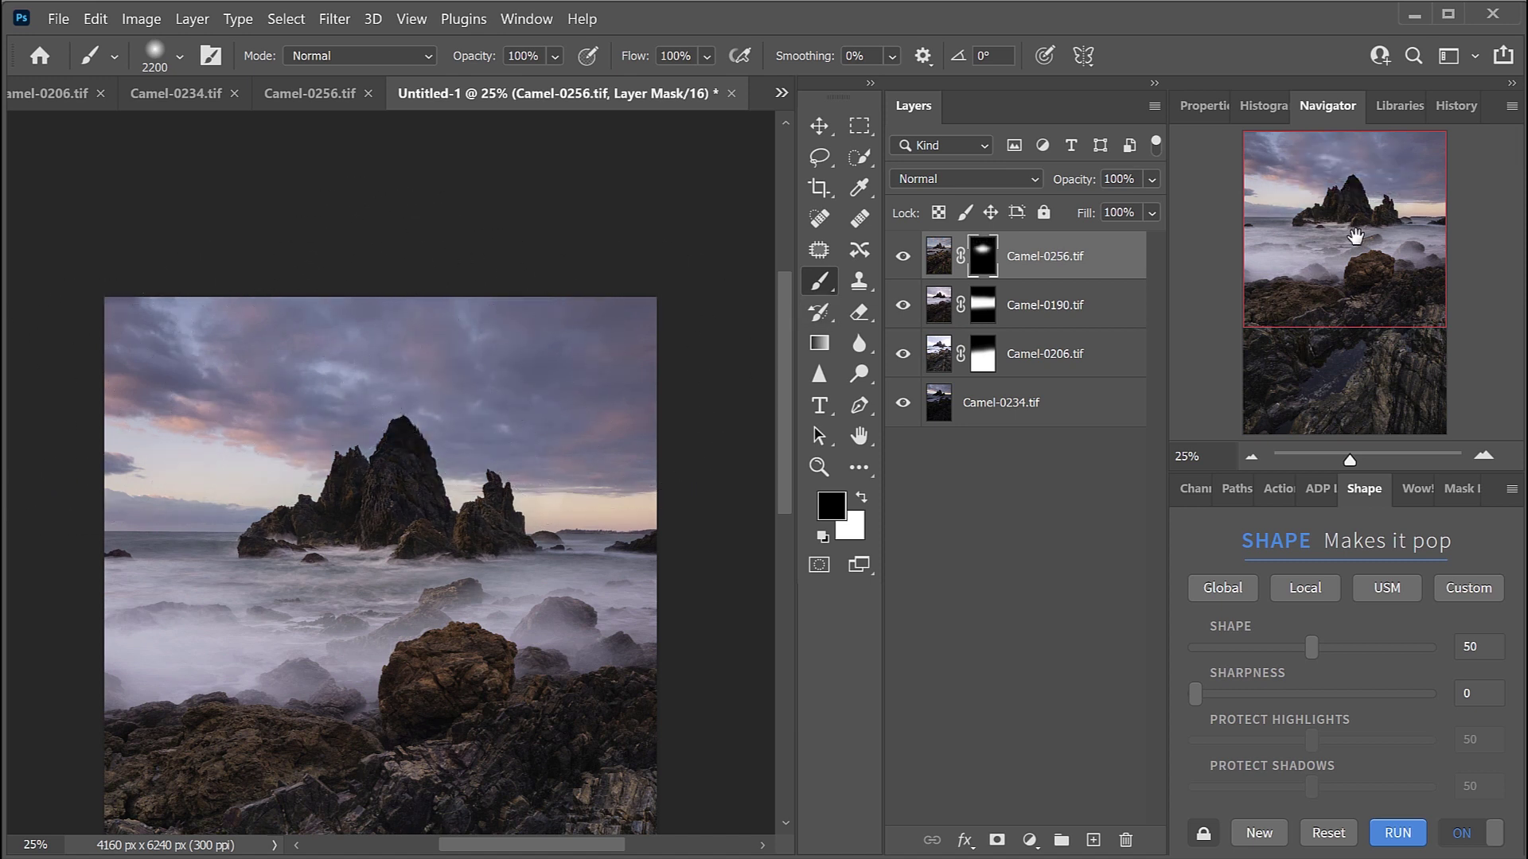
Reduce the brush to 250 px and paint white over the darkened main sea stack on the Camel-0256.tif mask
key("ctrl+1")
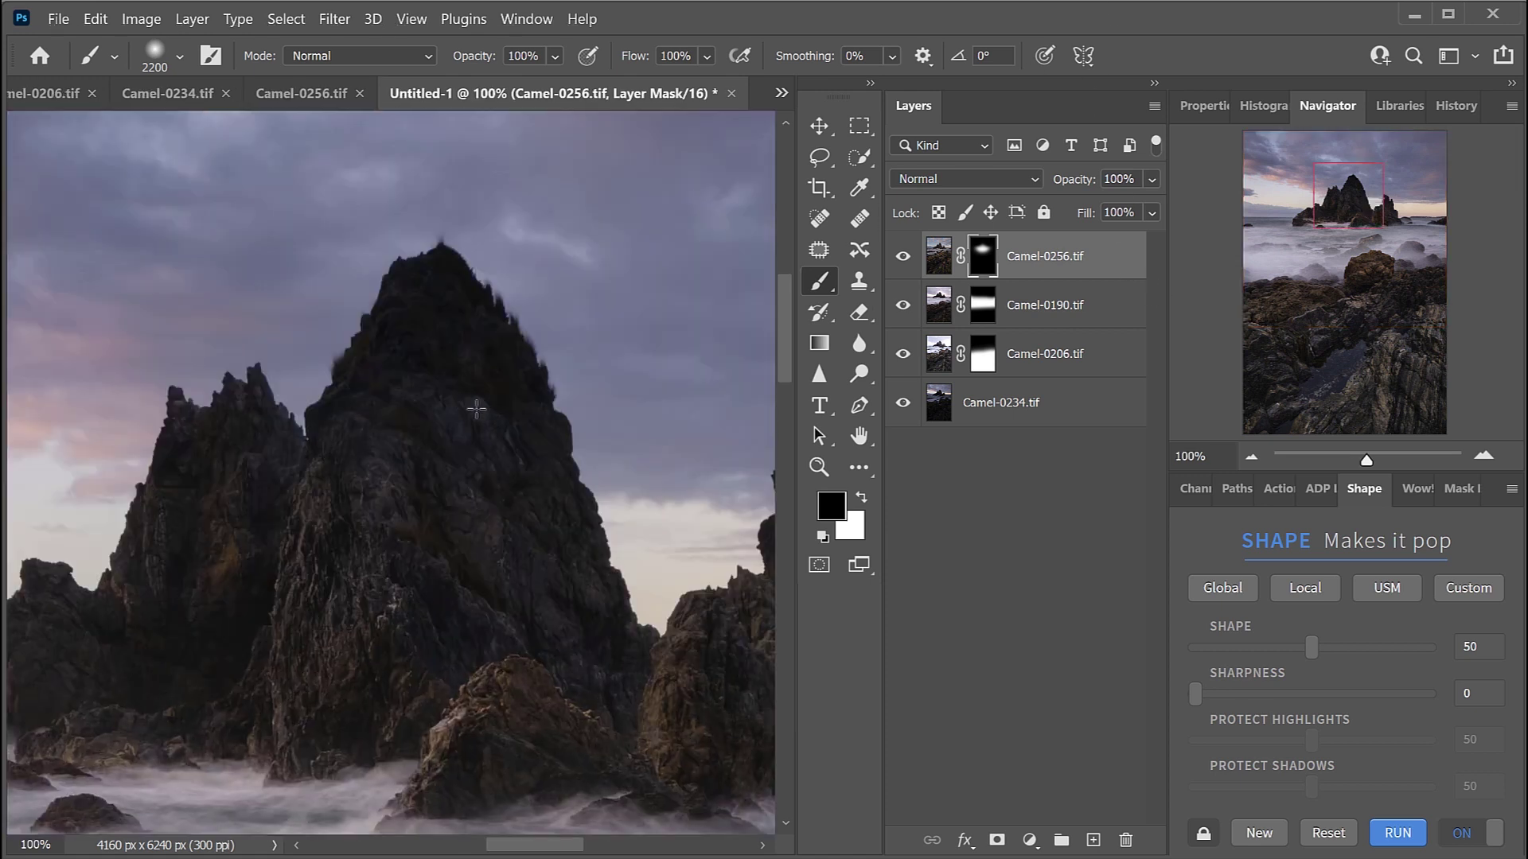
key("bracketleft")
key("bracketleft")
key("bracketleft")
key("bracketleft")
key("bracketleft")
key("bracketleft")
key("bracketleft")
key("bracketleft")
key("bracketleft")
key("bracketleft")
key("bracketleft")
key("bracketleft")
key("x")
mouse_move(426, 327)
left_mouse_down()
mouse_move(404, 528)
mouse_move(412, 344)
mouse_move(319, 641)
left_mouse_up()
mouse_move(246, 461)
left_mouse_down()
mouse_move(211, 641)
mouse_move(195, 504)
mouse_move(151, 656)
mouse_move(154, 633)
mouse_move(70, 646)
mouse_move(97, 702)
left_mouse_up()
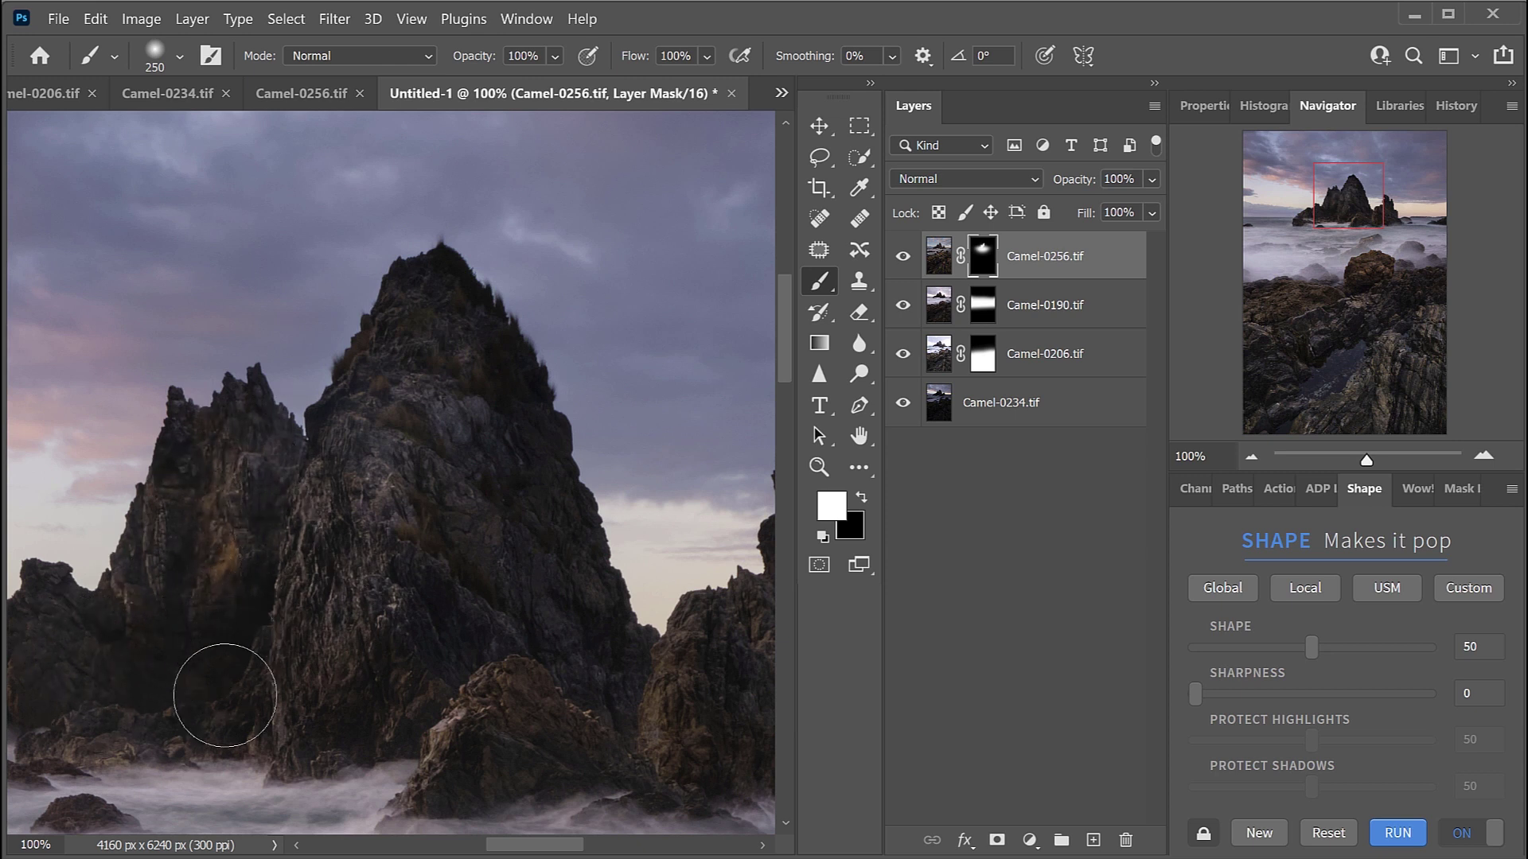
mouse_move(478, 348)
left_mouse_down()
mouse_move(436, 318)
mouse_move(428, 429)
mouse_move(349, 613)
mouse_move(354, 482)
mouse_move(306, 707)
mouse_move(319, 638)
mouse_move(459, 428)
mouse_move(463, 365)
mouse_move(504, 460)
mouse_move(522, 542)
mouse_move(461, 373)
mouse_move(541, 673)
mouse_move(471, 504)
mouse_move(471, 391)
mouse_move(486, 460)
mouse_move(498, 431)
mouse_move(447, 533)
mouse_move(436, 667)
mouse_move(440, 533)
mouse_move(425, 560)
mouse_move(448, 688)
mouse_move(486, 707)
mouse_move(474, 737)
left_mouse_up()
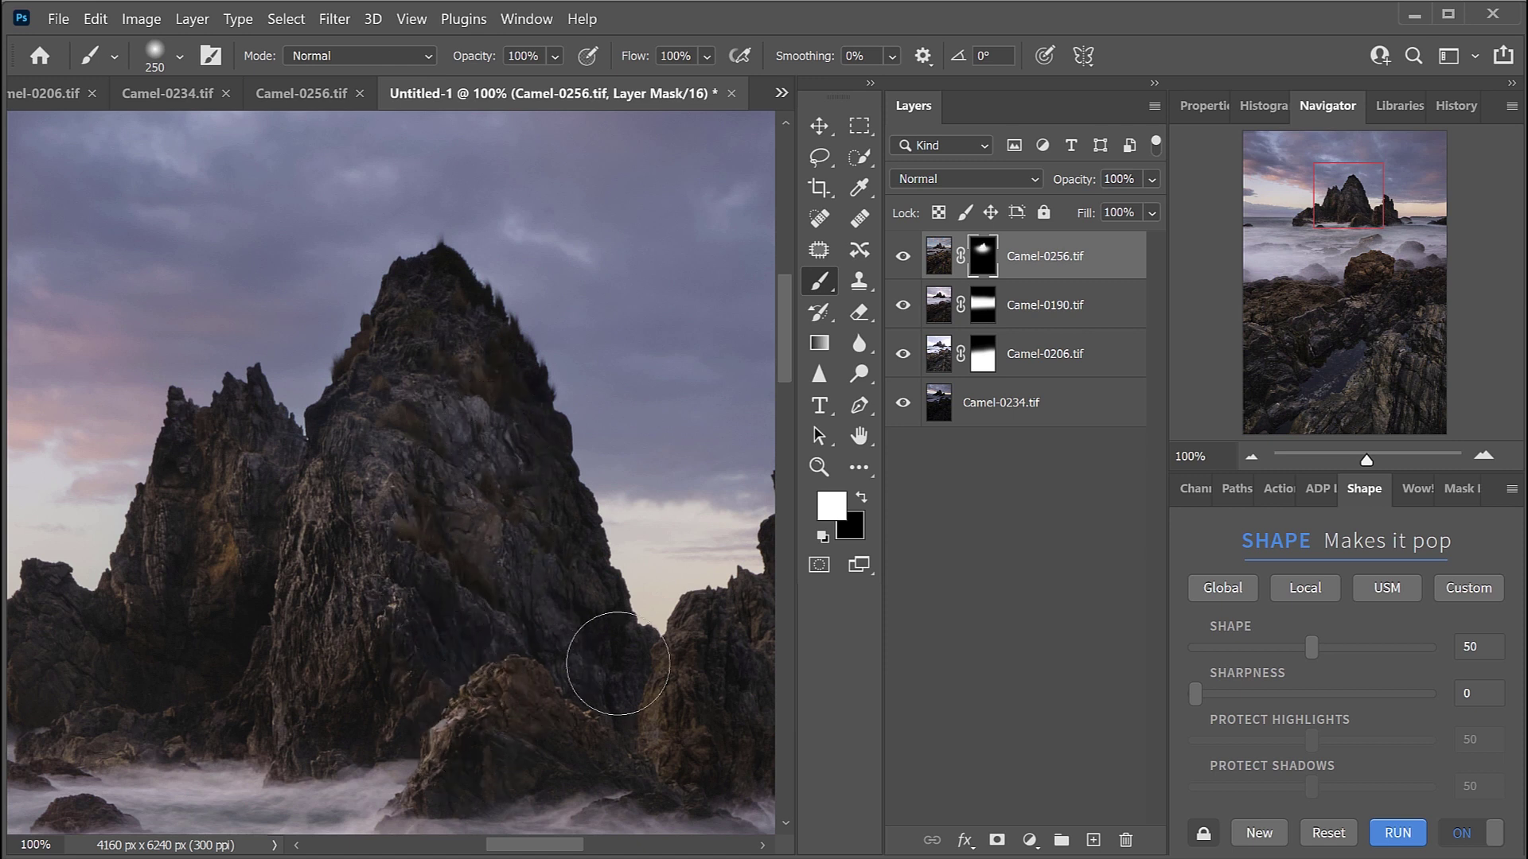
Paint white over the smaller rocks beside the main stack and its upper slope on the Camel-0256.tif mask, and compare the layer on and off
left_click_drag(1366, 199, 1381, 198)
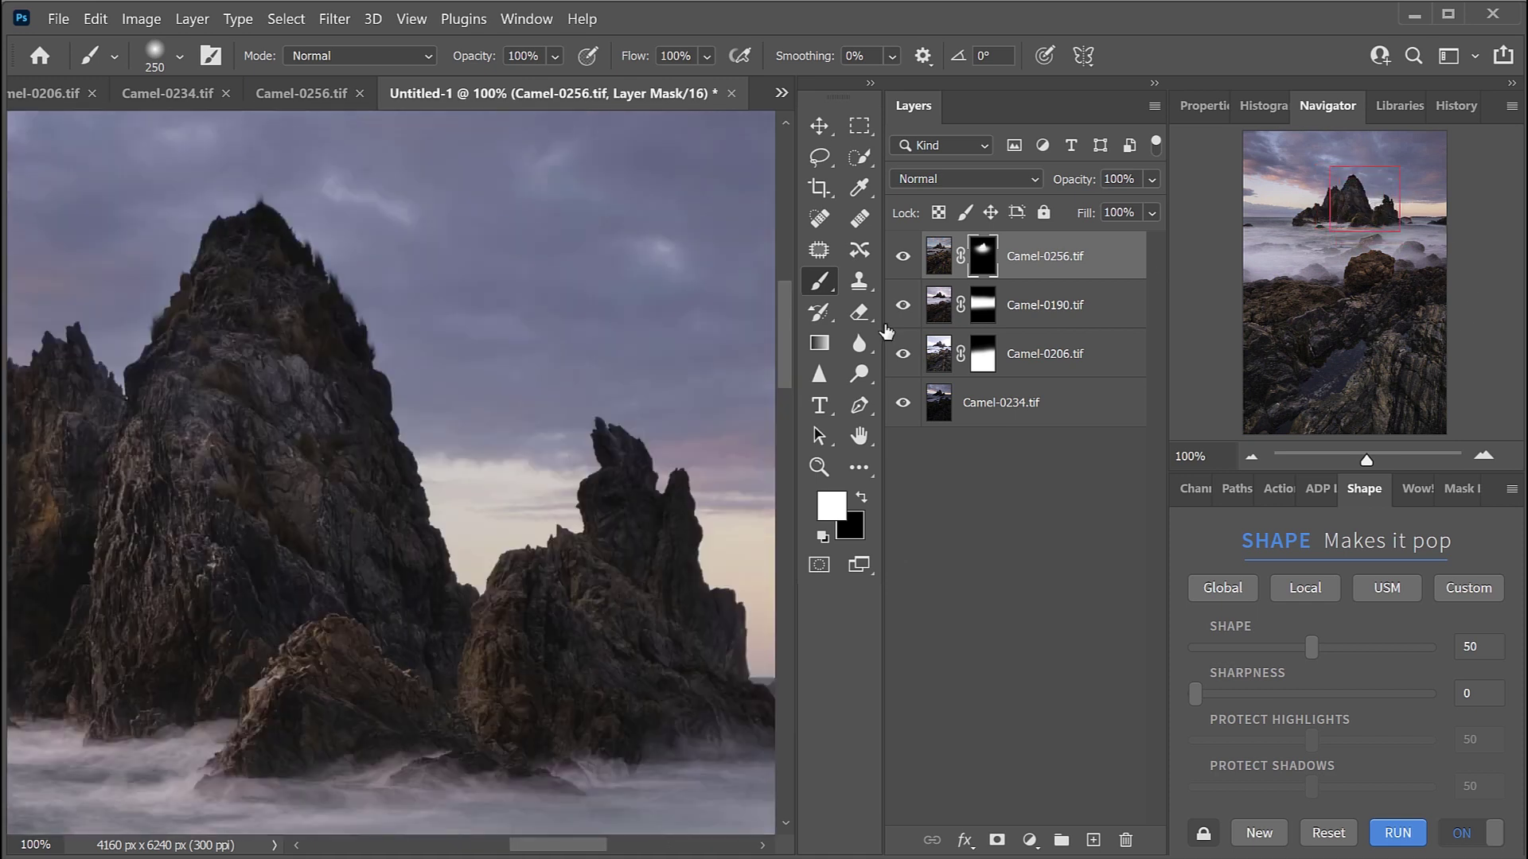
mouse_move(548, 600)
left_mouse_down()
mouse_move(518, 634)
mouse_move(523, 705)
mouse_move(573, 660)
mouse_move(369, 675)
left_mouse_up()
mouse_move(350, 285)
left_mouse_down()
mouse_move(257, 284)
mouse_move(219, 380)
left_mouse_up()
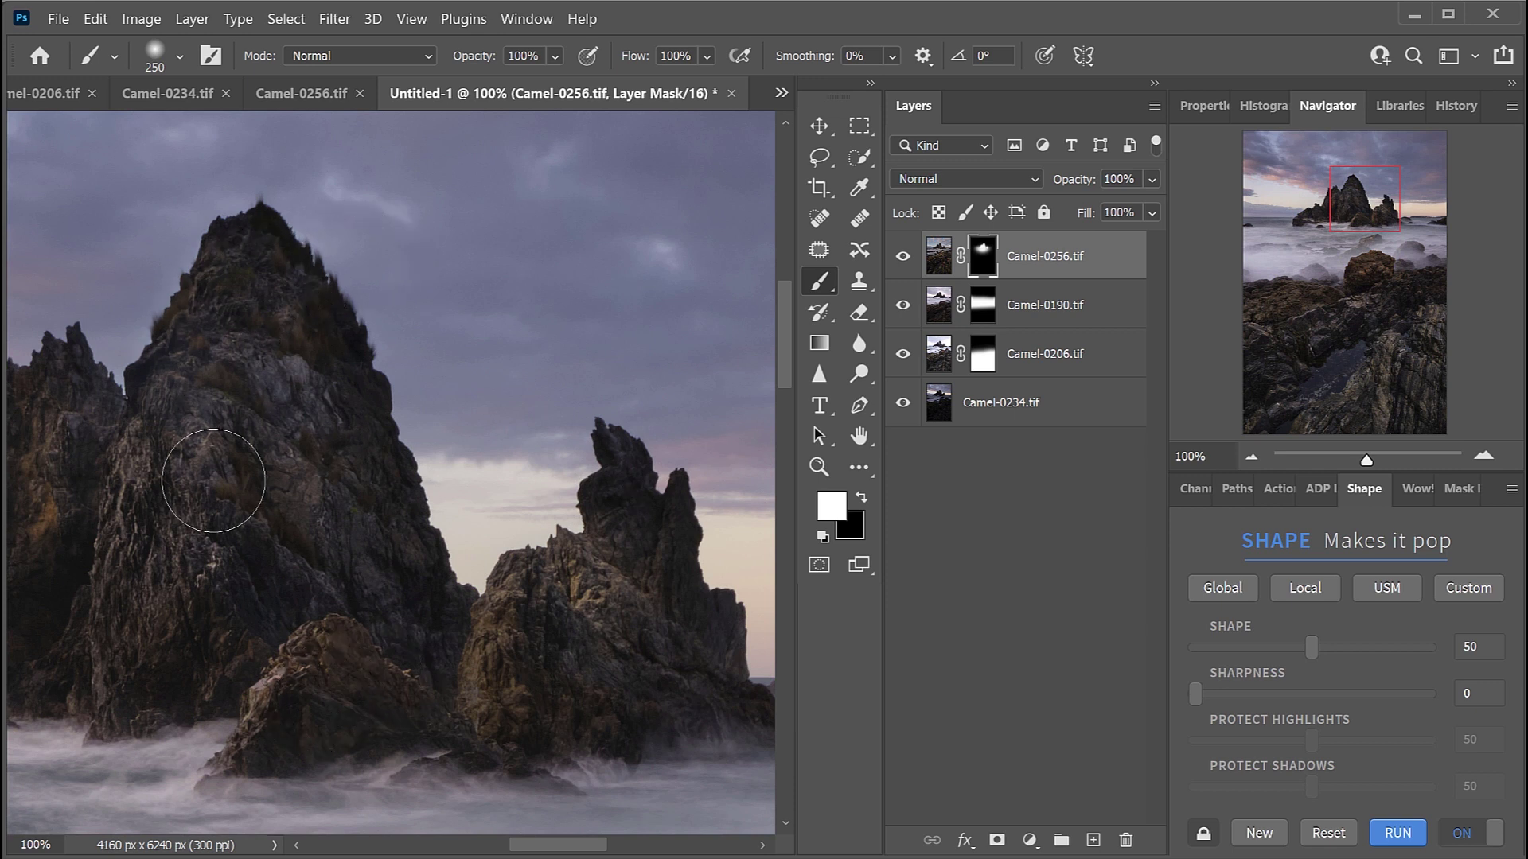
left_click_drag(1353, 213, 1244, 253)
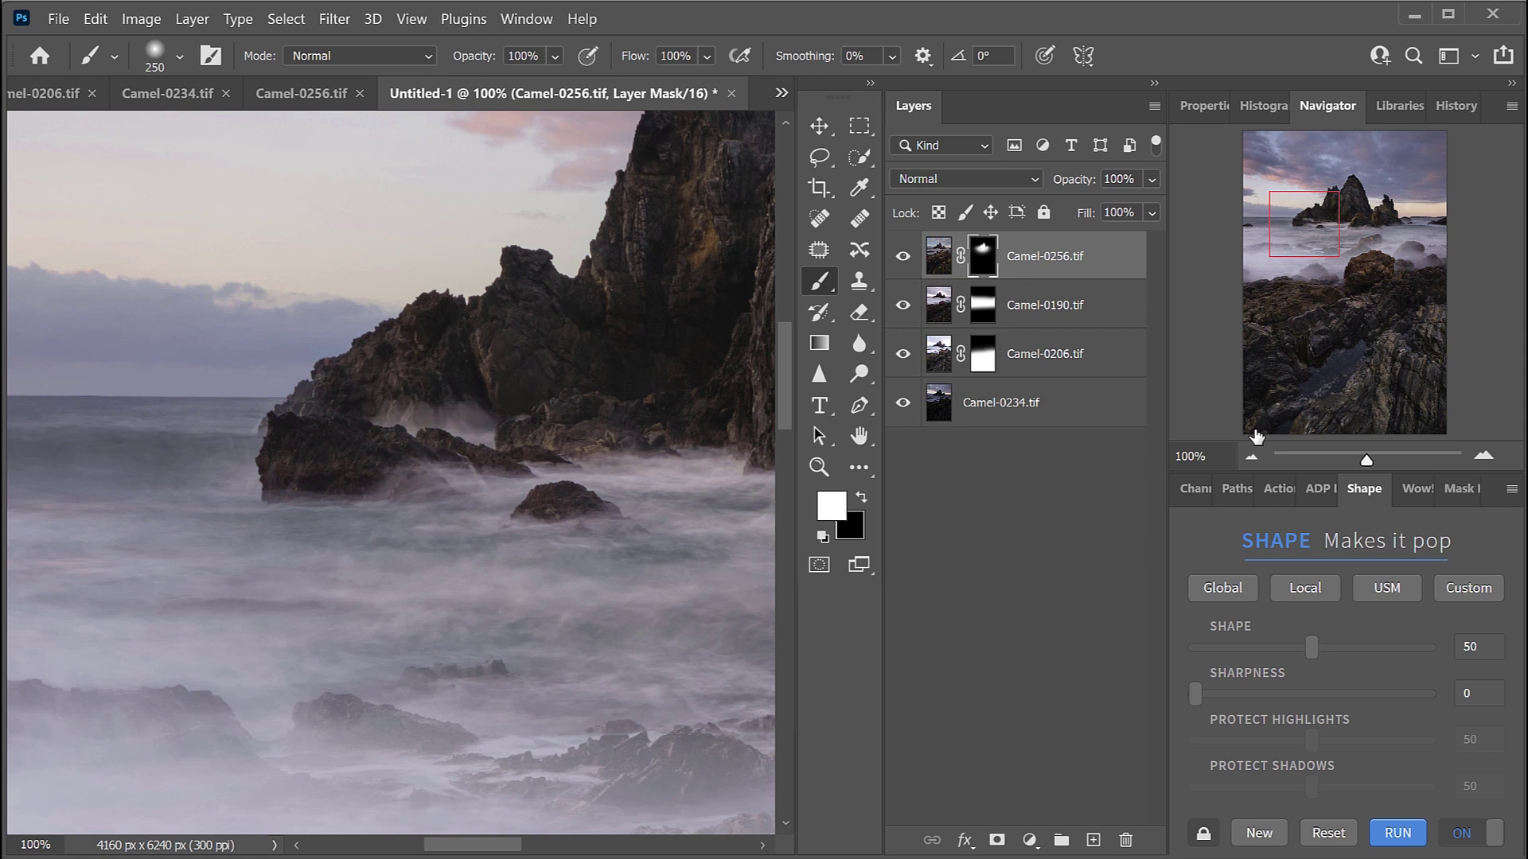
key("ctrl+0")
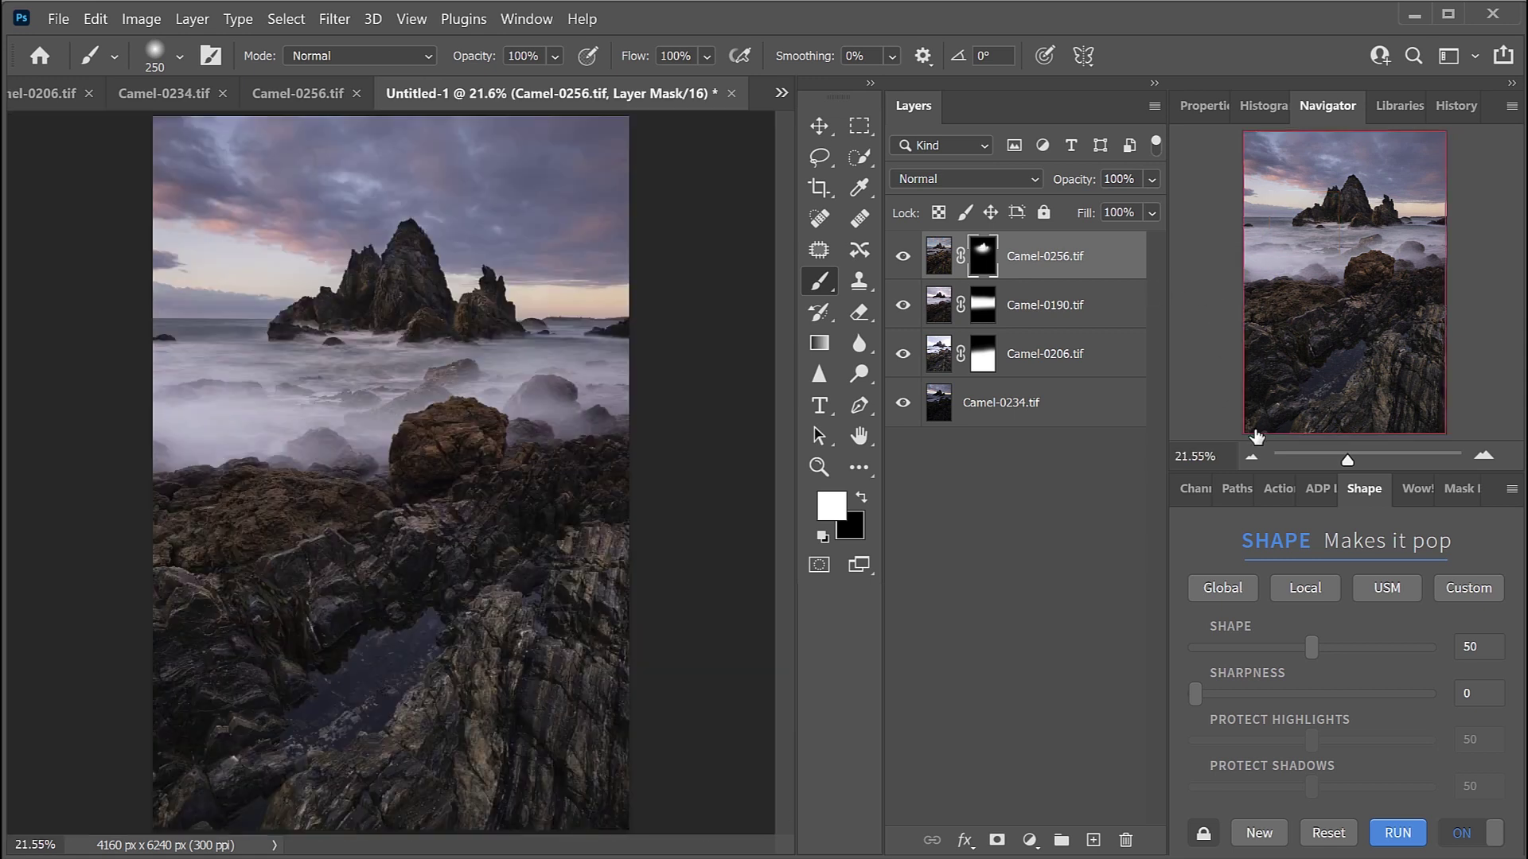
left_click(903, 257)
left_click(903, 256)
left_click(904, 257)
left_click(904, 257)
Enlarge the brush to 1200 px and paint black across the sea below the stack on the Camel-0256.tif mask
key("bracketright")
key("bracketright")
key("bracketright")
key("bracketright")
key("bracketright")
key("bracketright")
key("bracketright")
key("bracketright")
key("bracketright")
key("bracketright")
key("bracketright")
key("bracketright")
key("x")
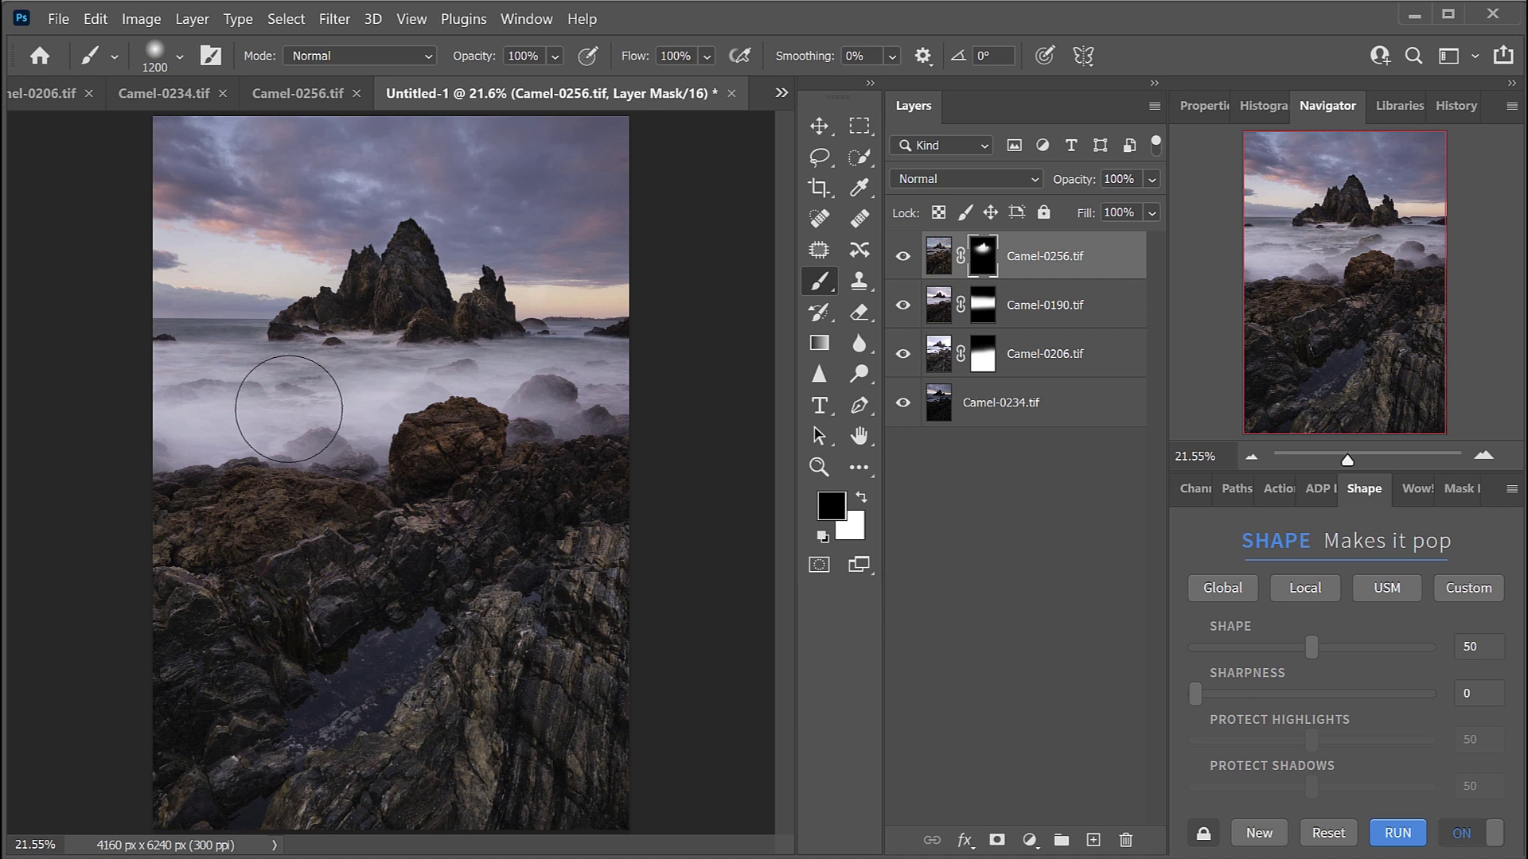
left_click_drag(288, 409, 501, 385)
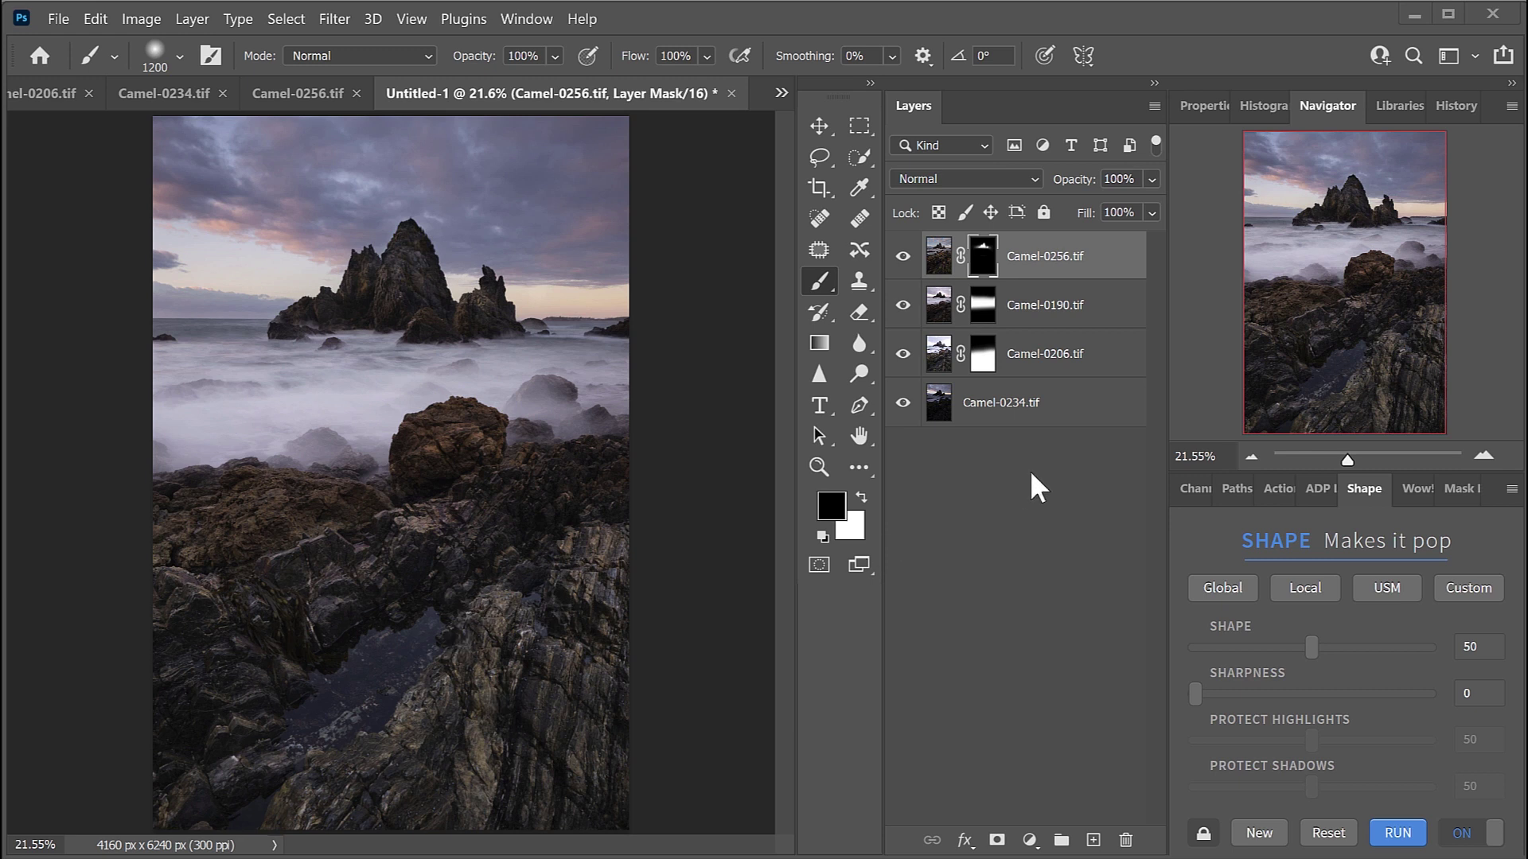
Add a Curves adjustment layer directly above Camel-0206.tif and enlarge its properties to show the full curve
left_click(1034, 355)
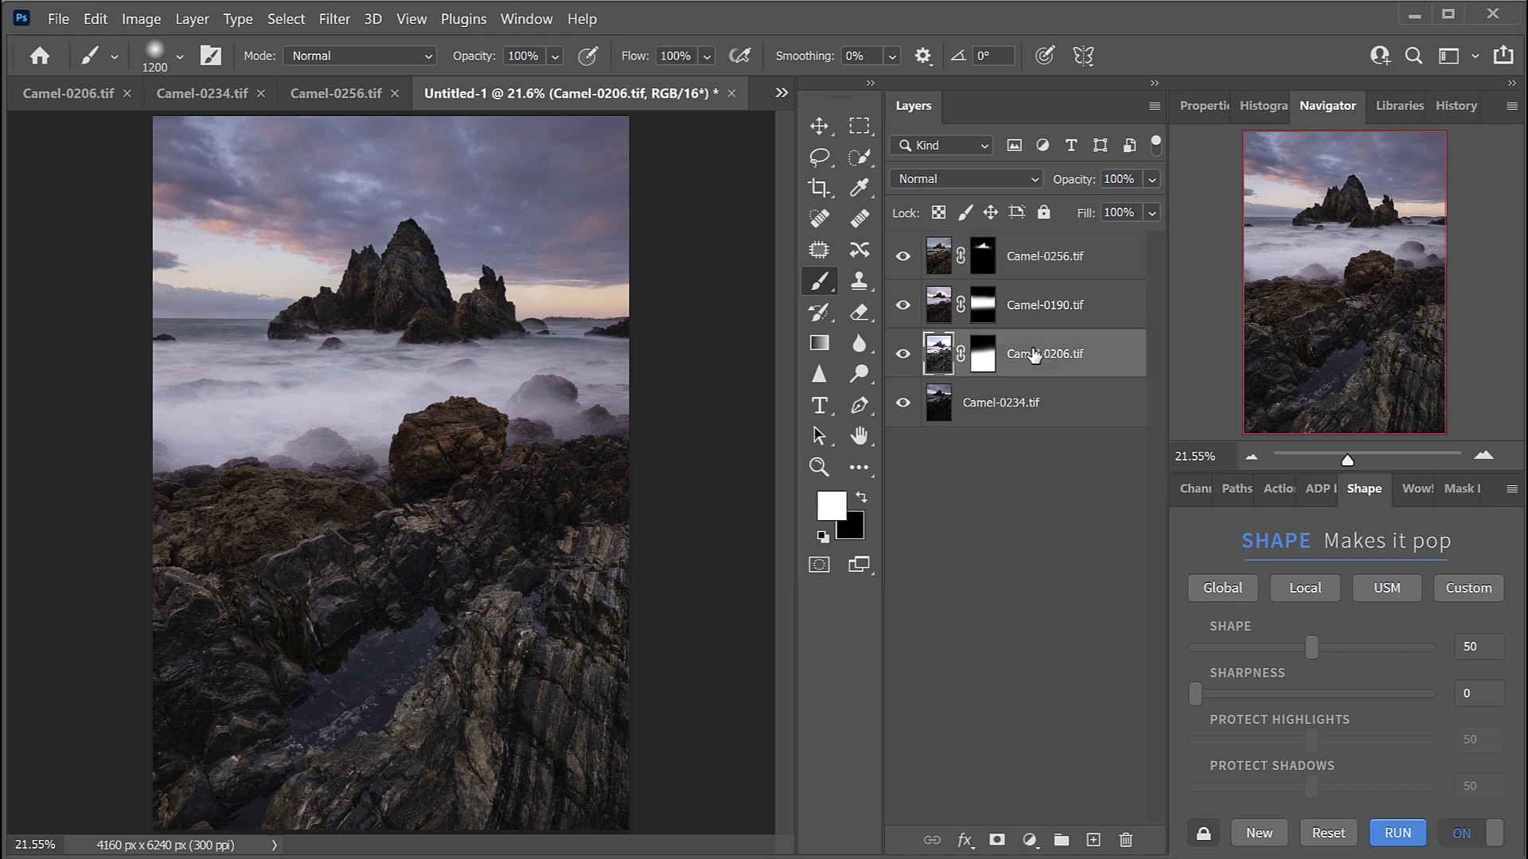
left_click(904, 354)
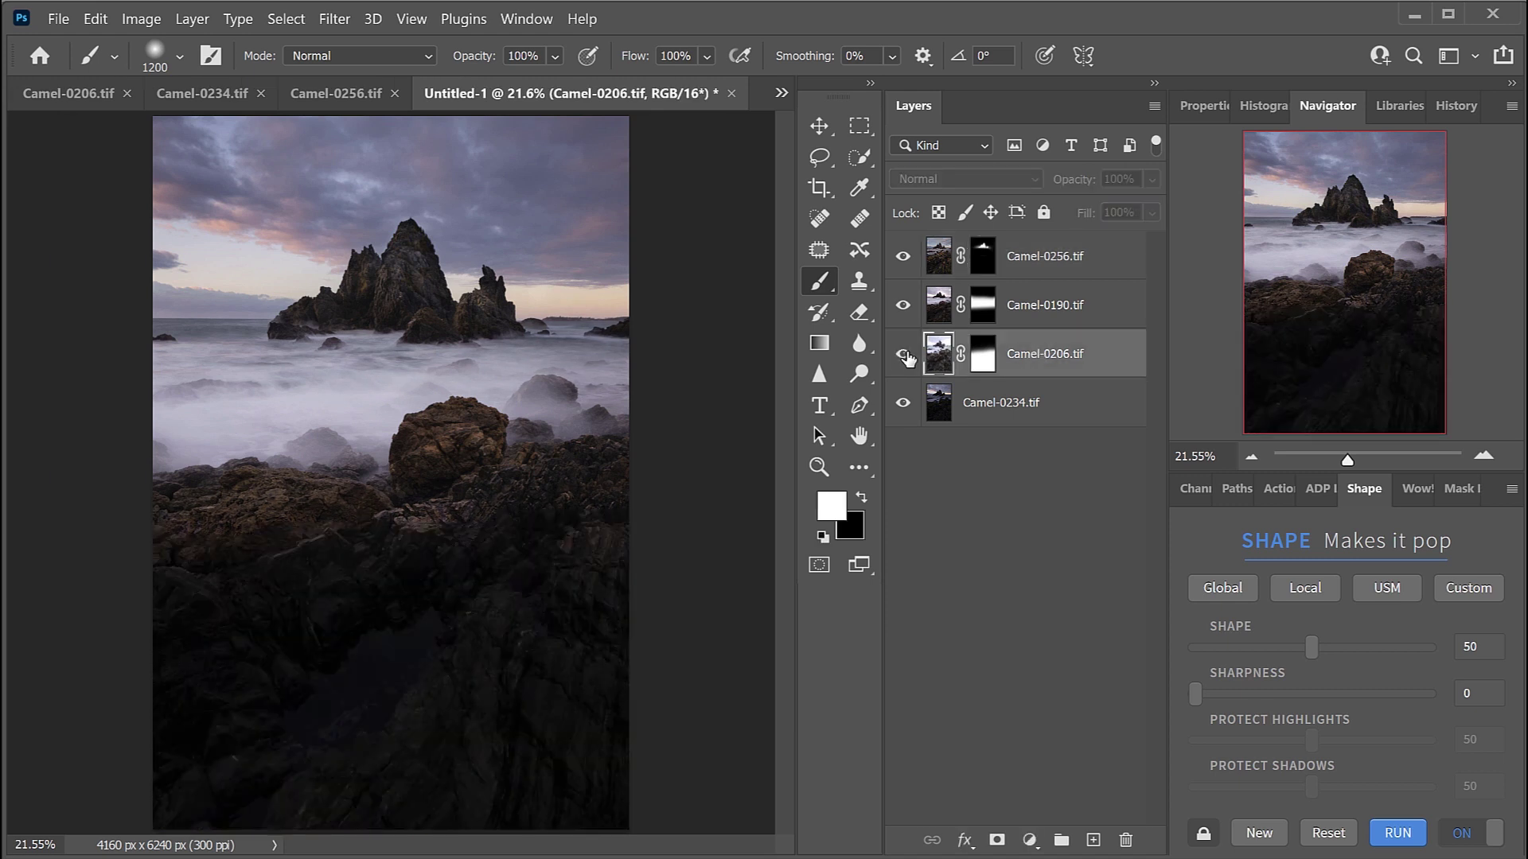
left_click(904, 354)
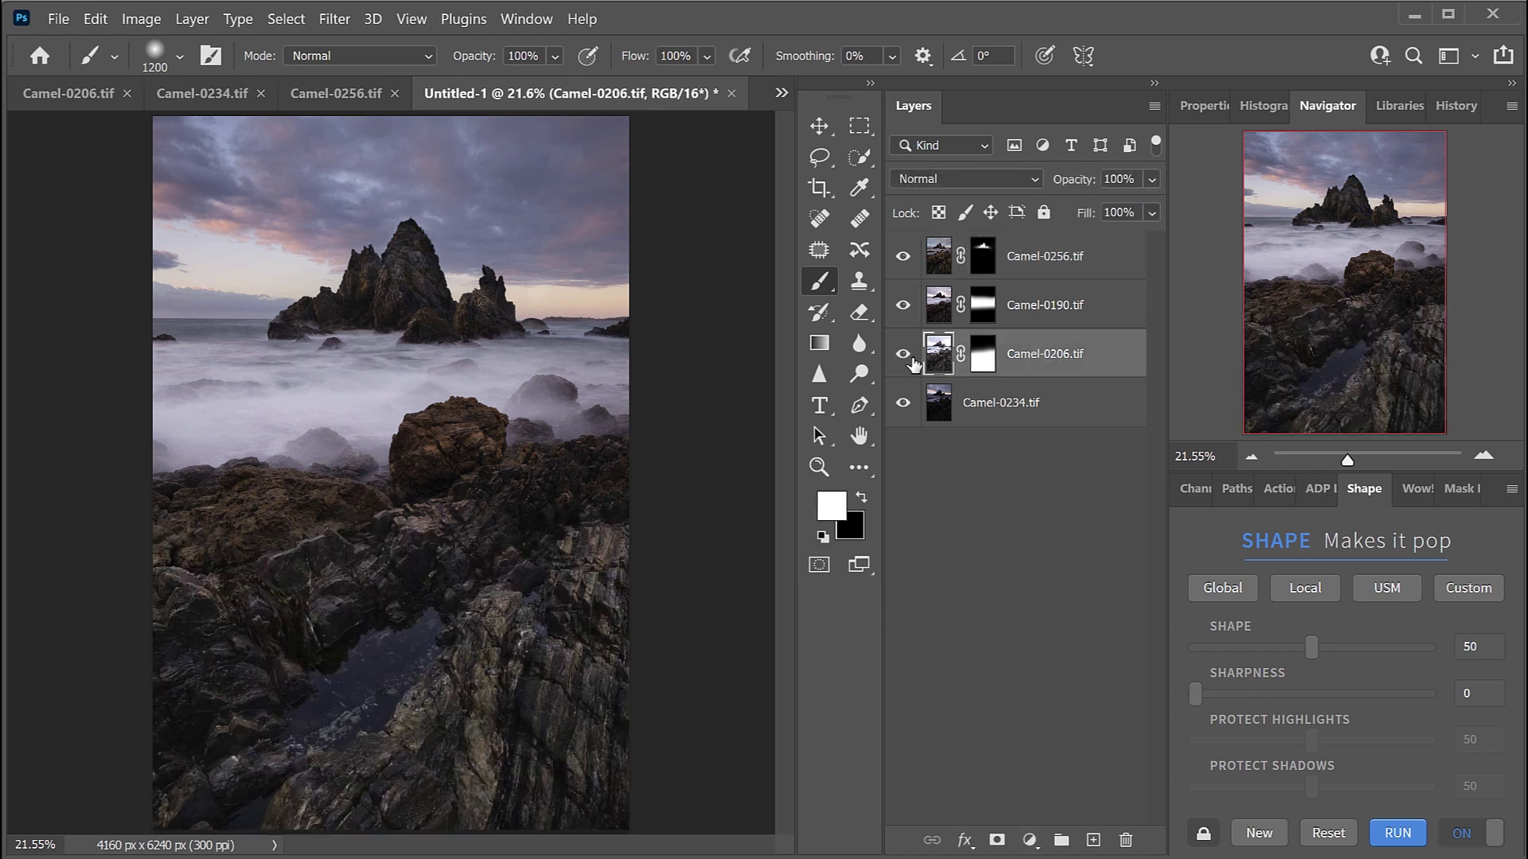
left_click(1029, 842)
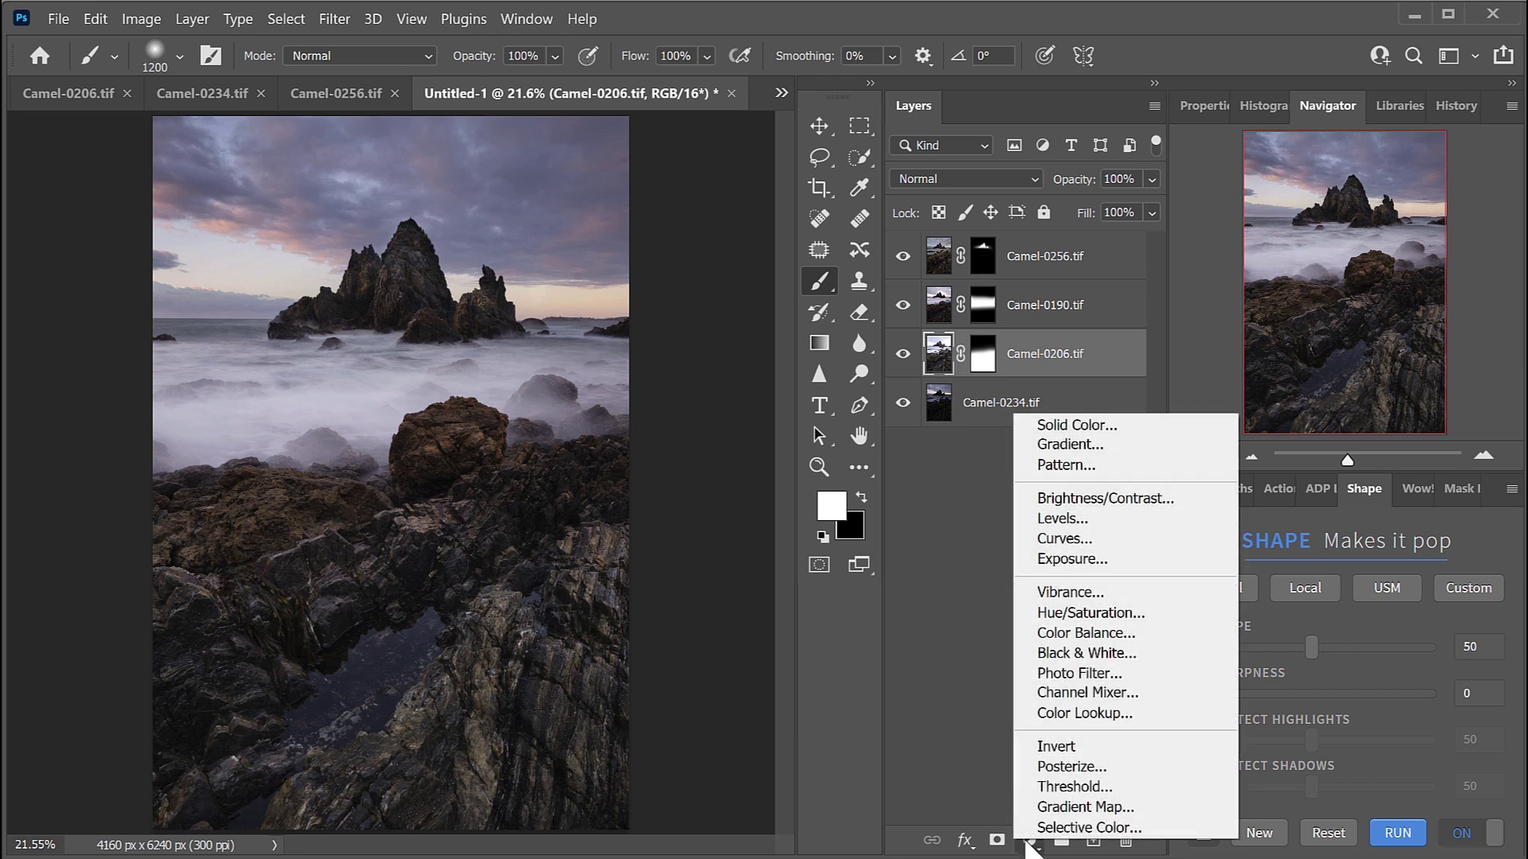
left_click(1061, 539)
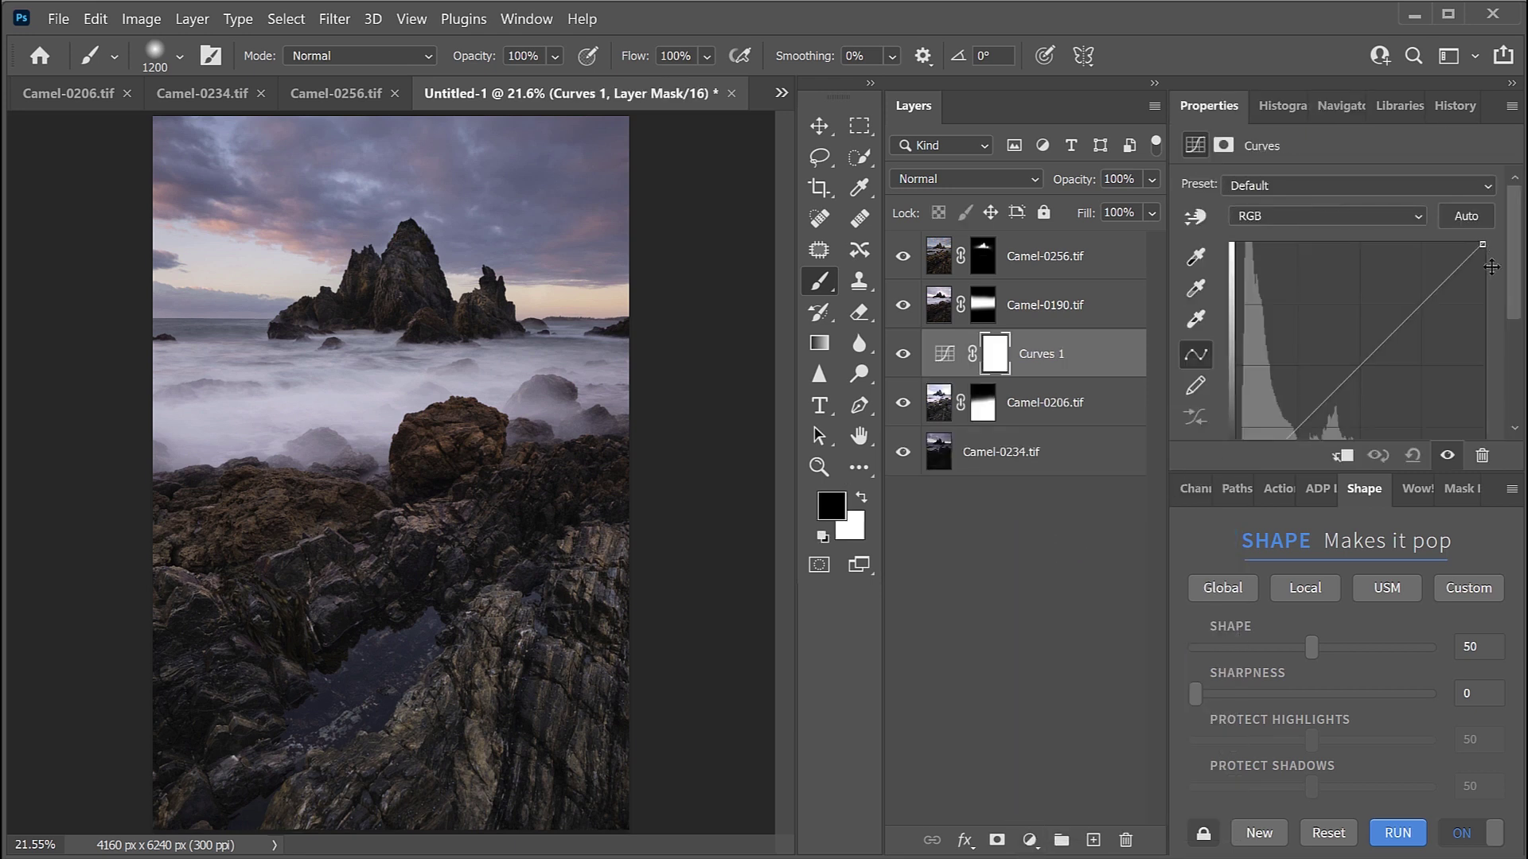
left_click(1205, 488)
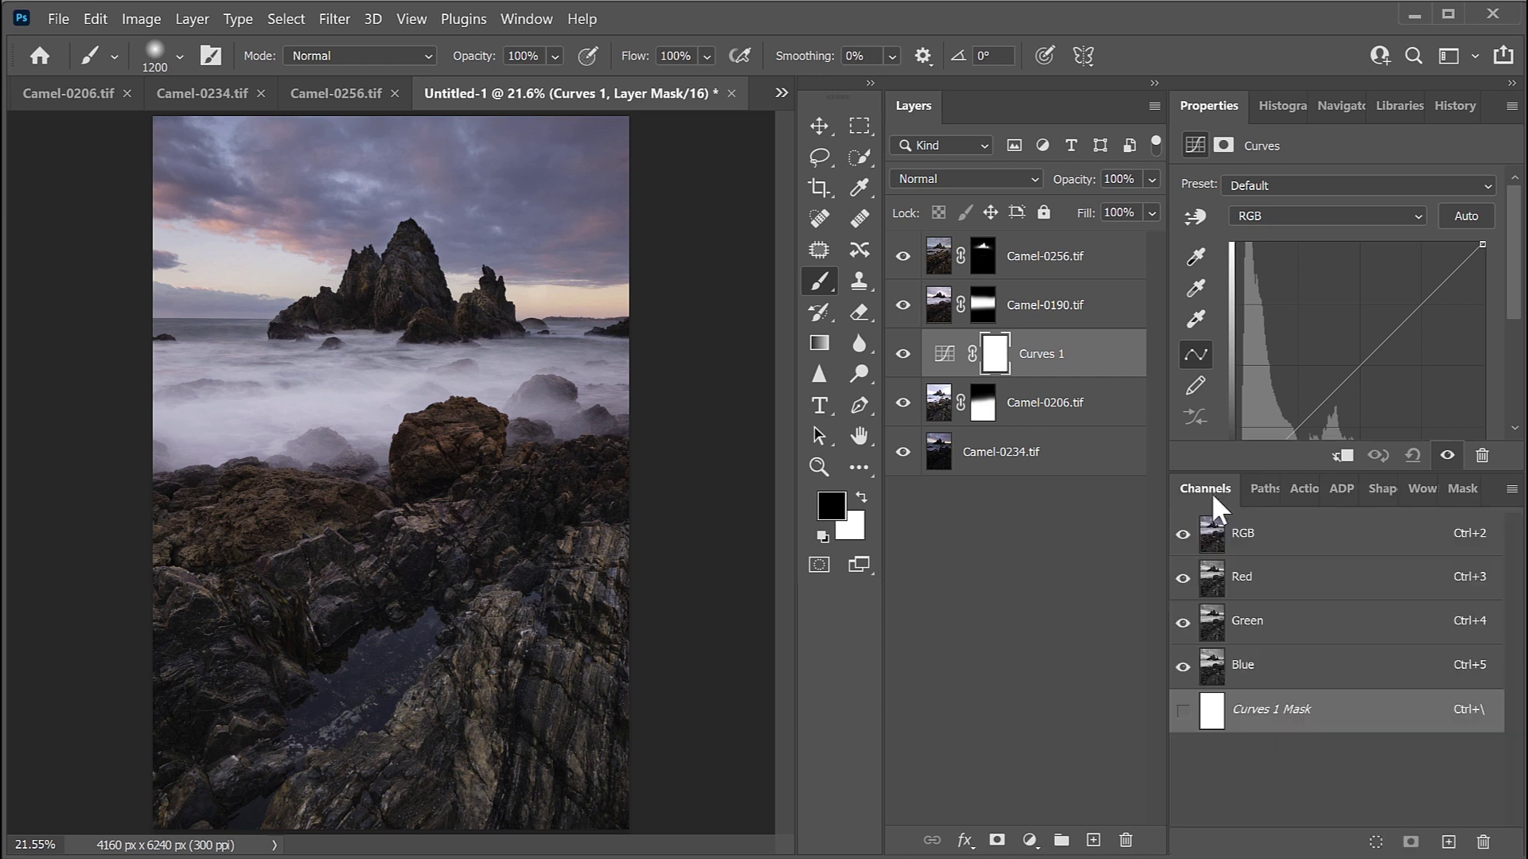
left_click_drag(1270, 472, 1268, 574)
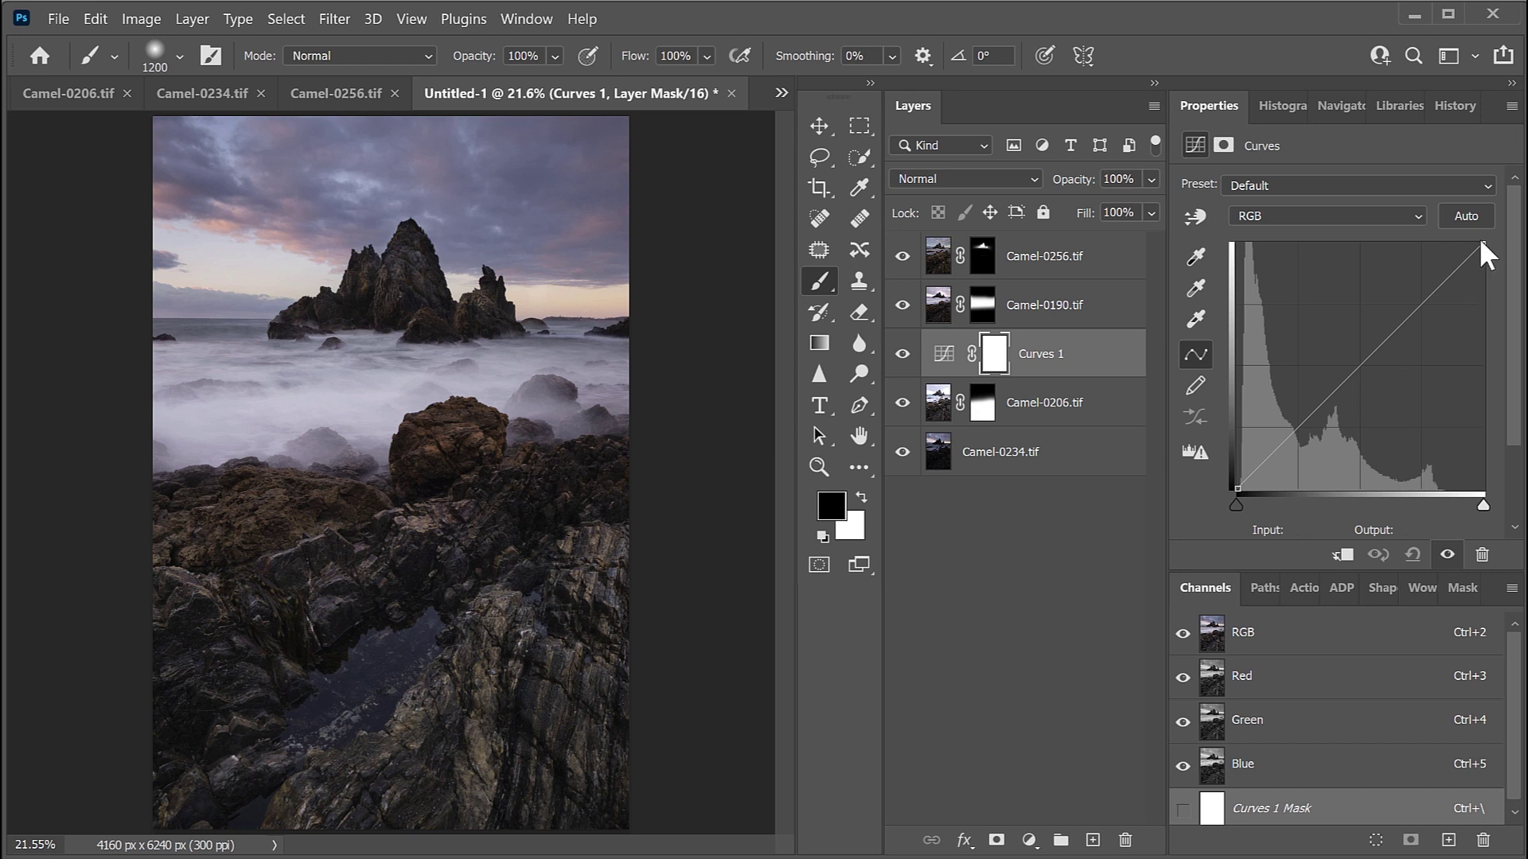
Brighten the curve with the white point at input 203 and points at 122/179 and 40/66, and compare the adjustment on and off
left_click_drag(1483, 243, 1433, 244)
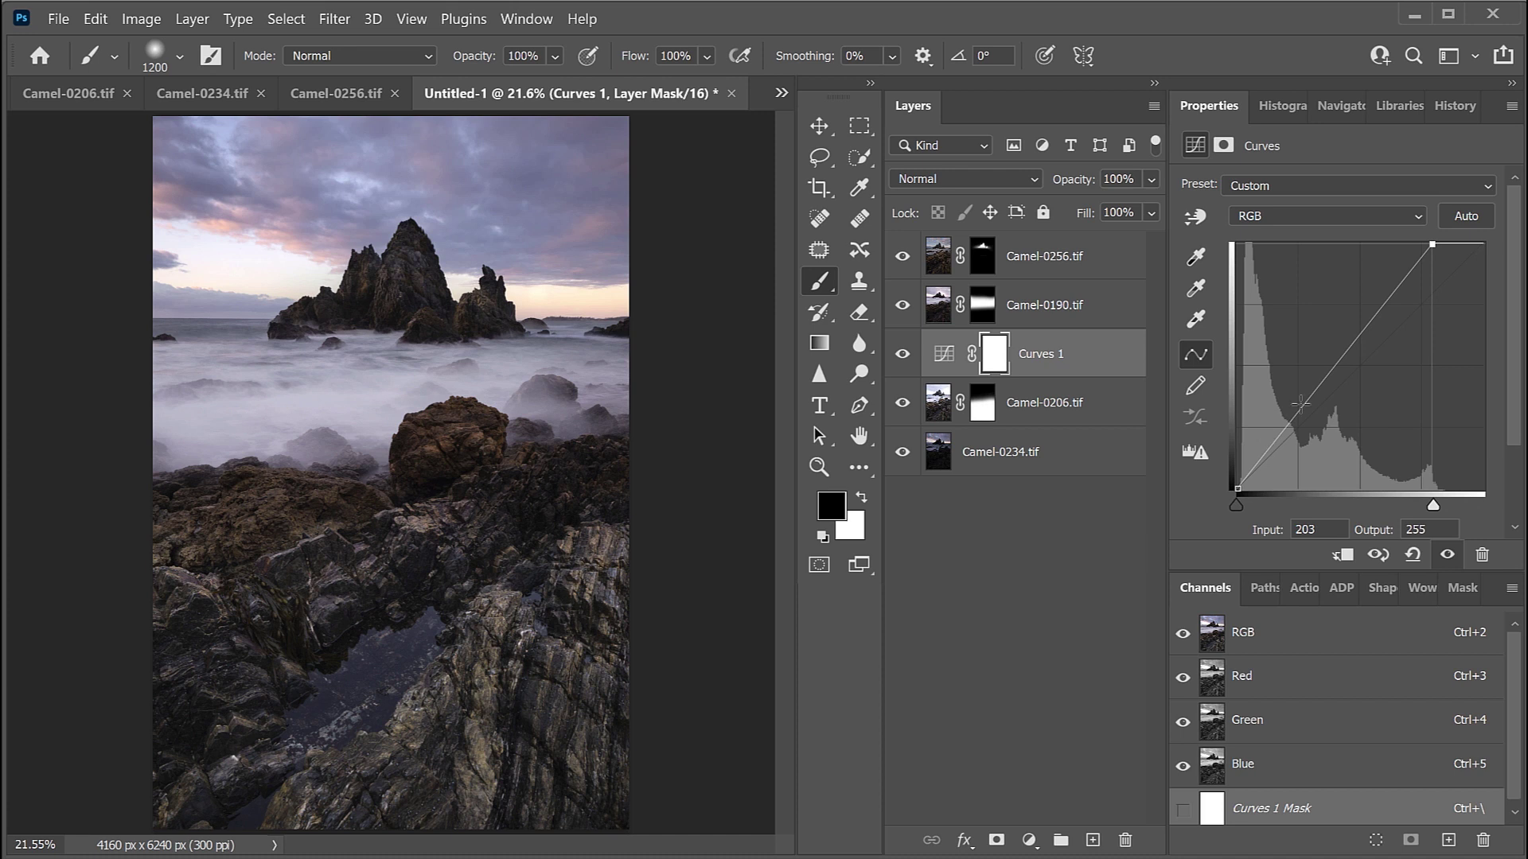
left_click_drag(1365, 319, 1354, 316)
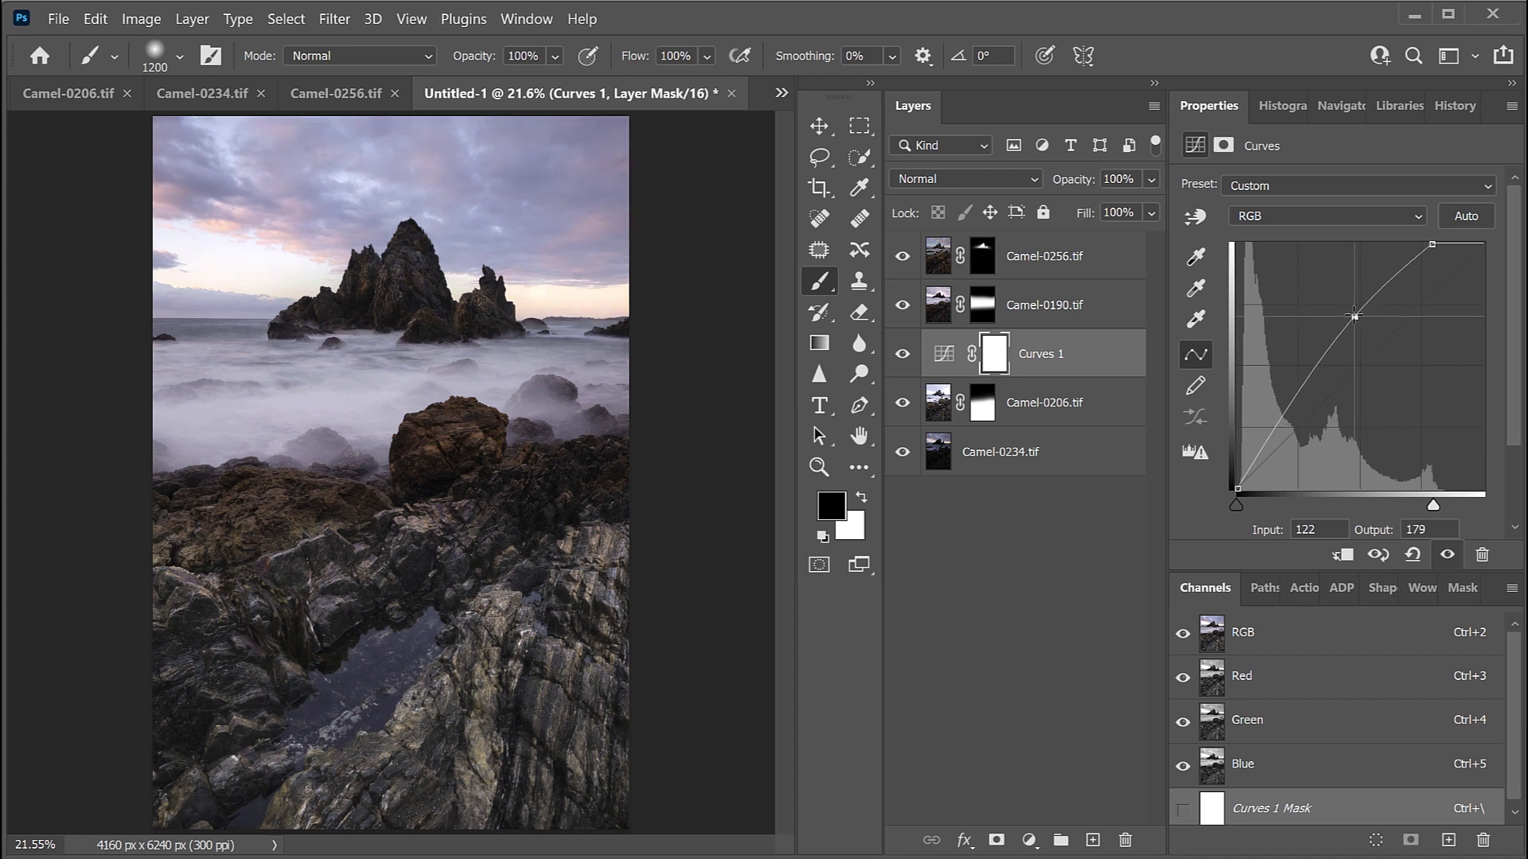
left_click(1276, 425)
left_click_drag(1277, 425, 1276, 426)
left_click(902, 354)
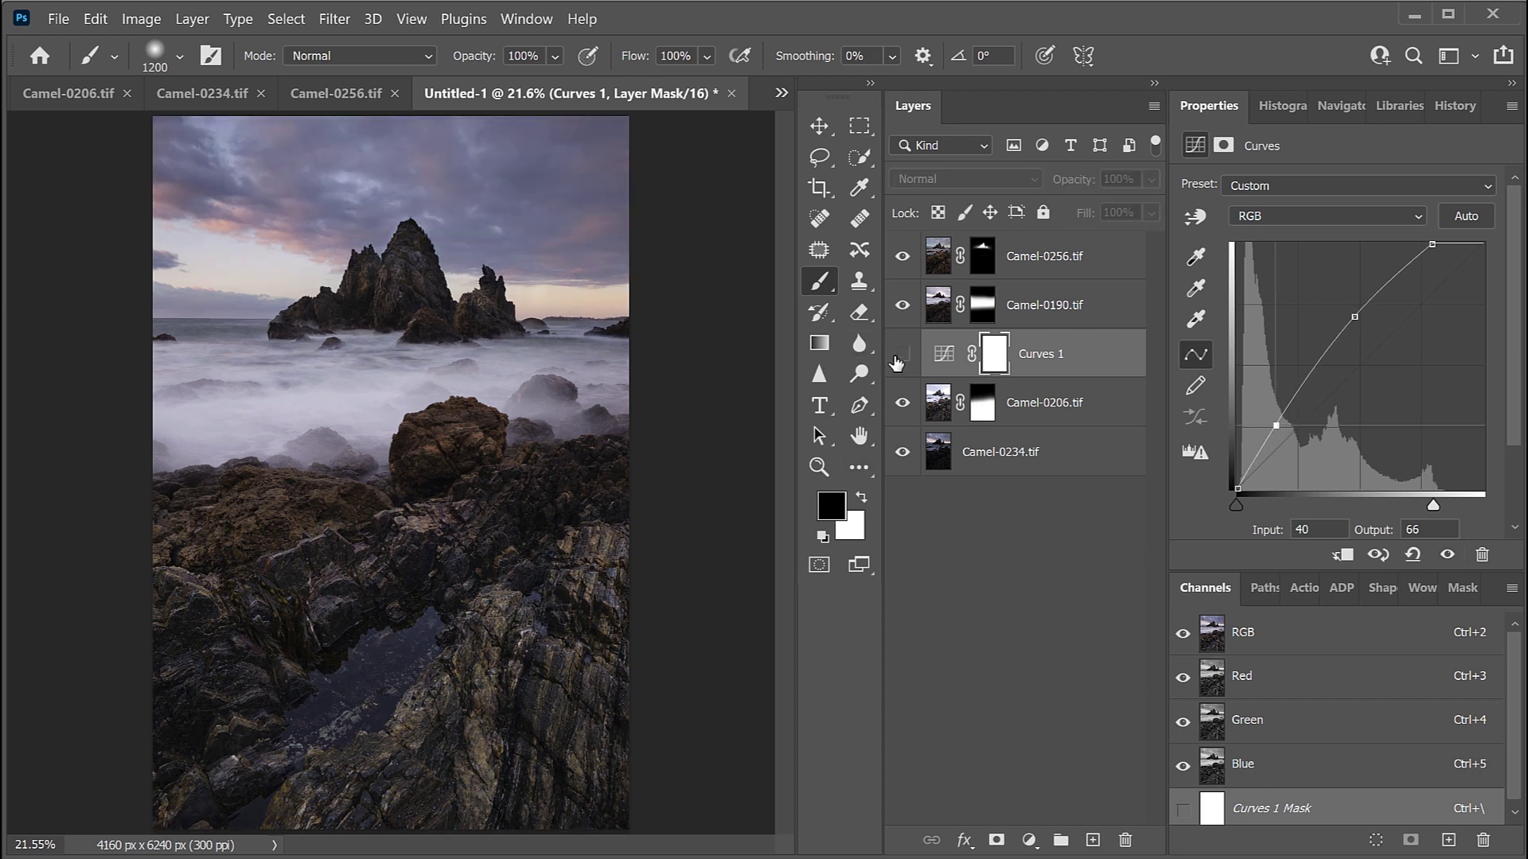
left_click(896, 363)
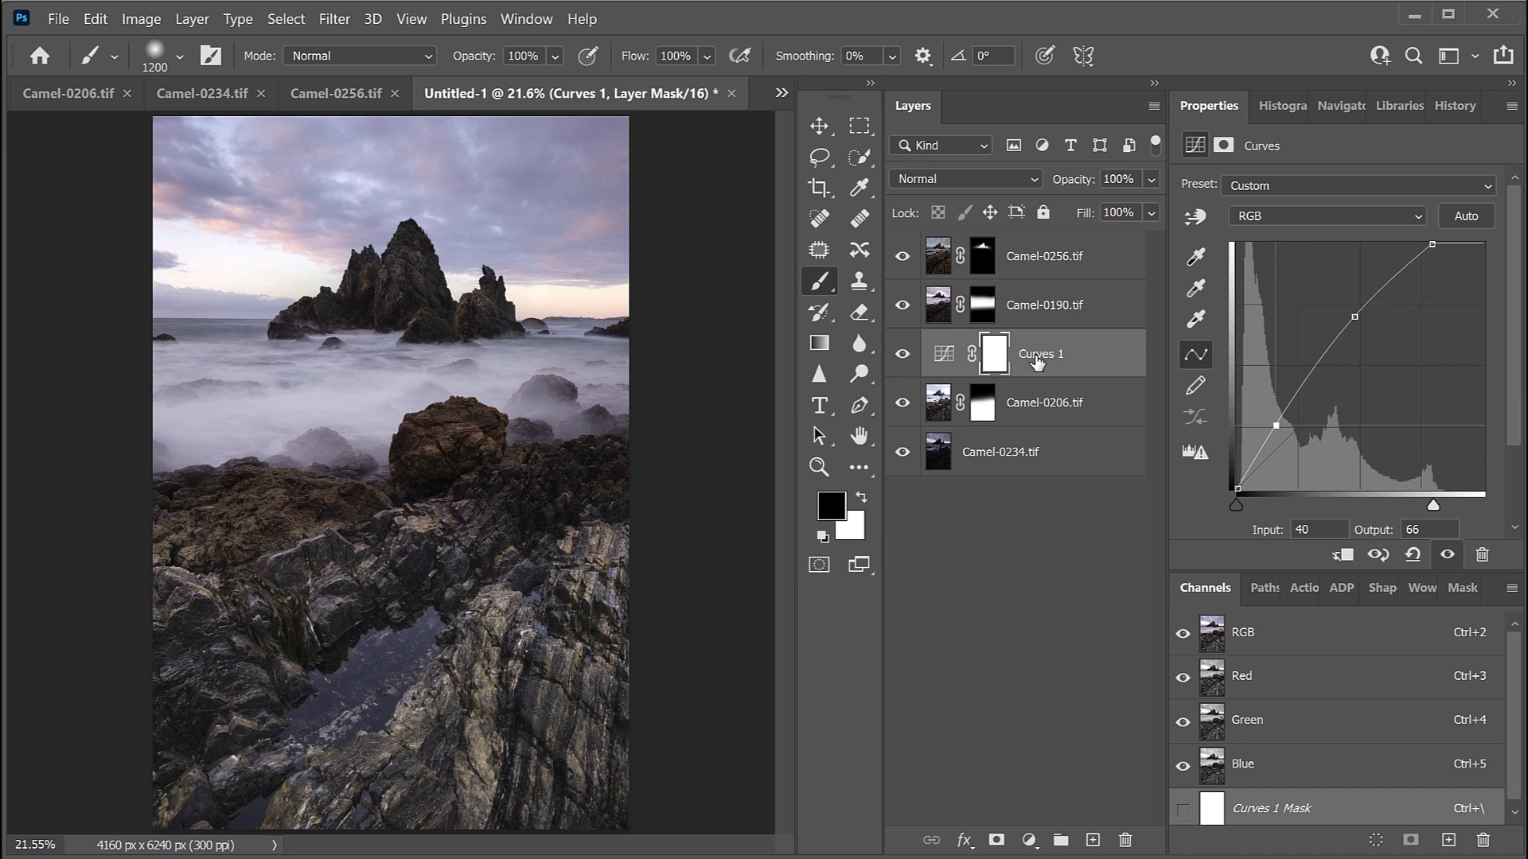
Clip the Curves adjustment to Camel-0206.tif, compare it on and off, and select its mask
left_click(1153, 106)
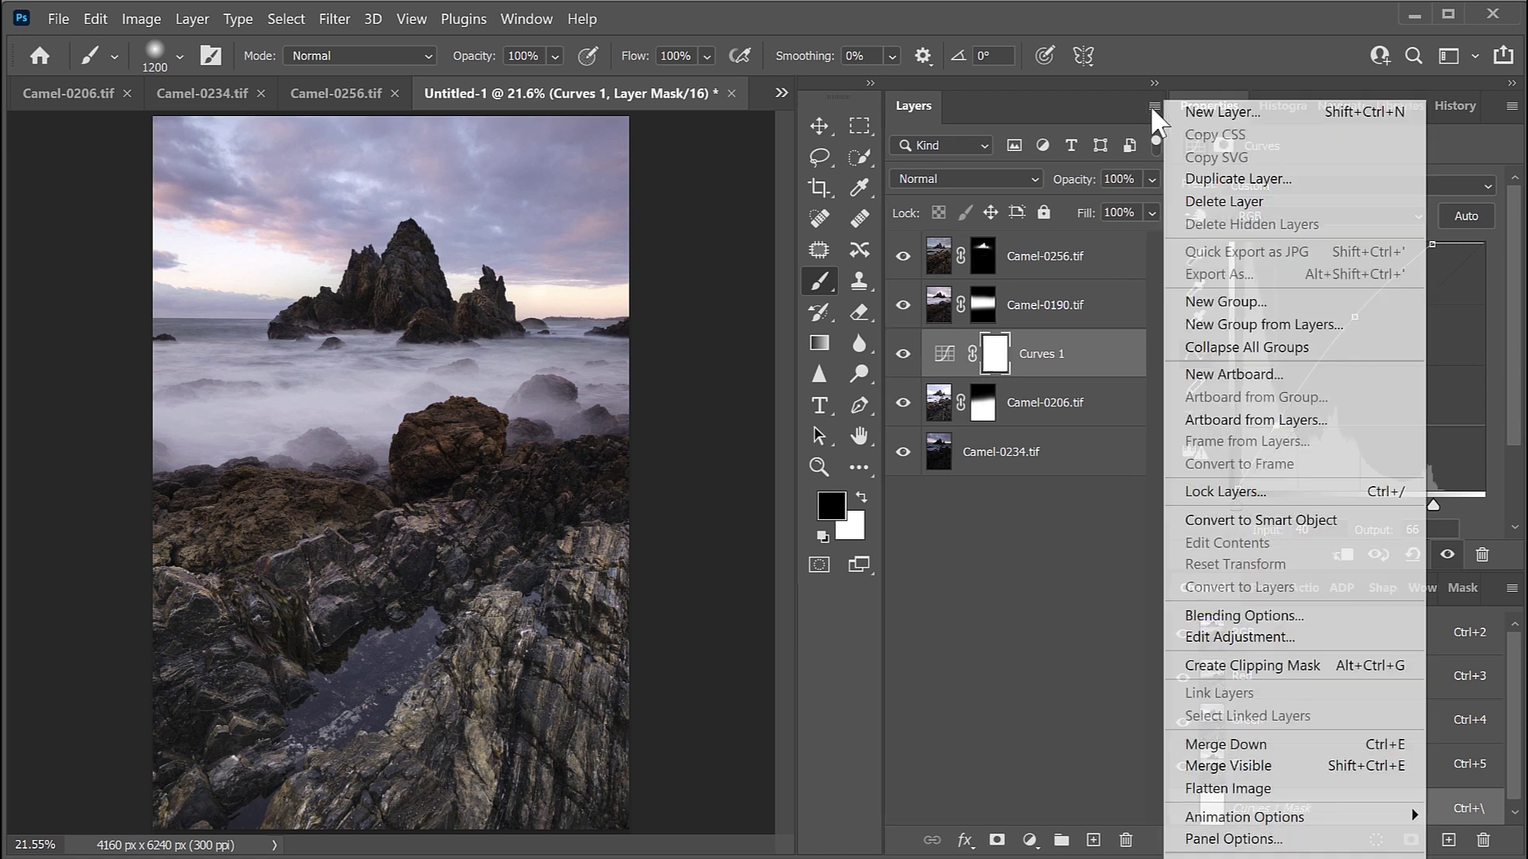
left_click(1232, 665)
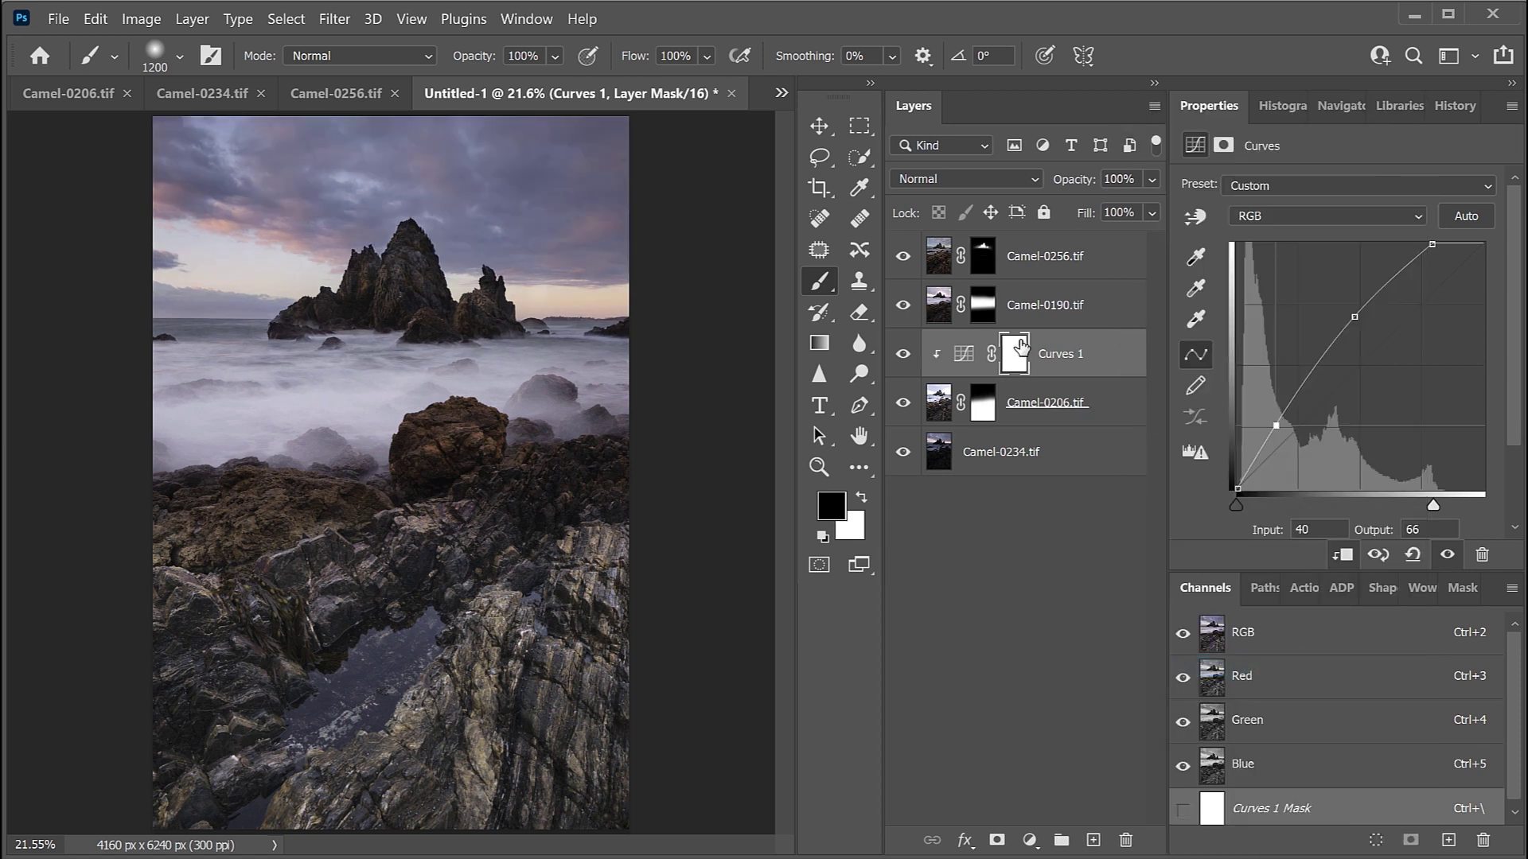
left_click(903, 356)
left_click(903, 356)
left_click(903, 357)
left_click(903, 357)
left_click(1026, 357)
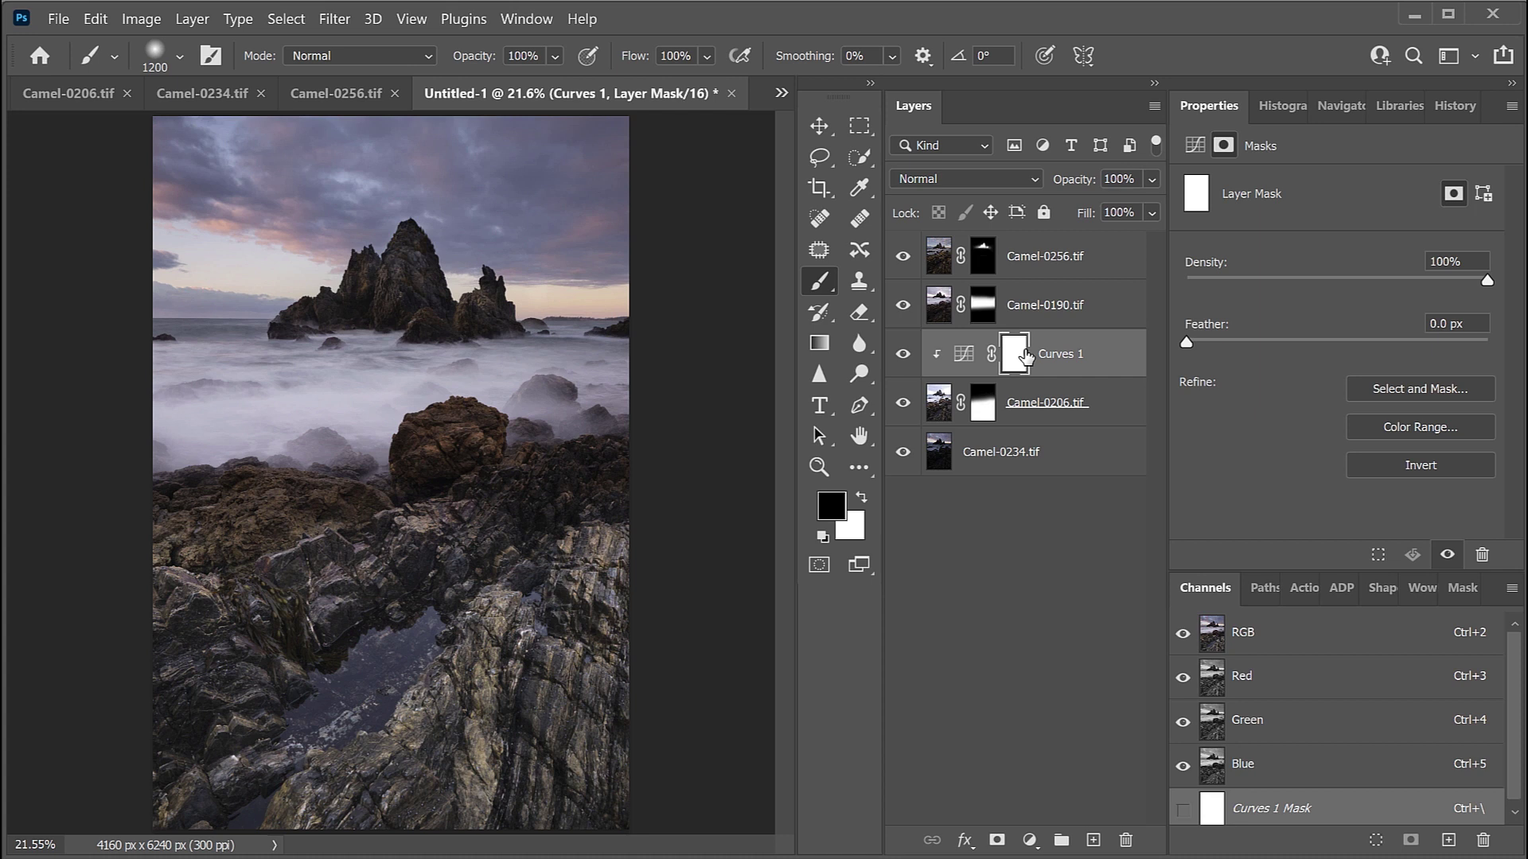
Invert the Curves 1 mask to black and paint white diagonally across the foreground rocks to reveal the brightening there
key("ctrl+i")
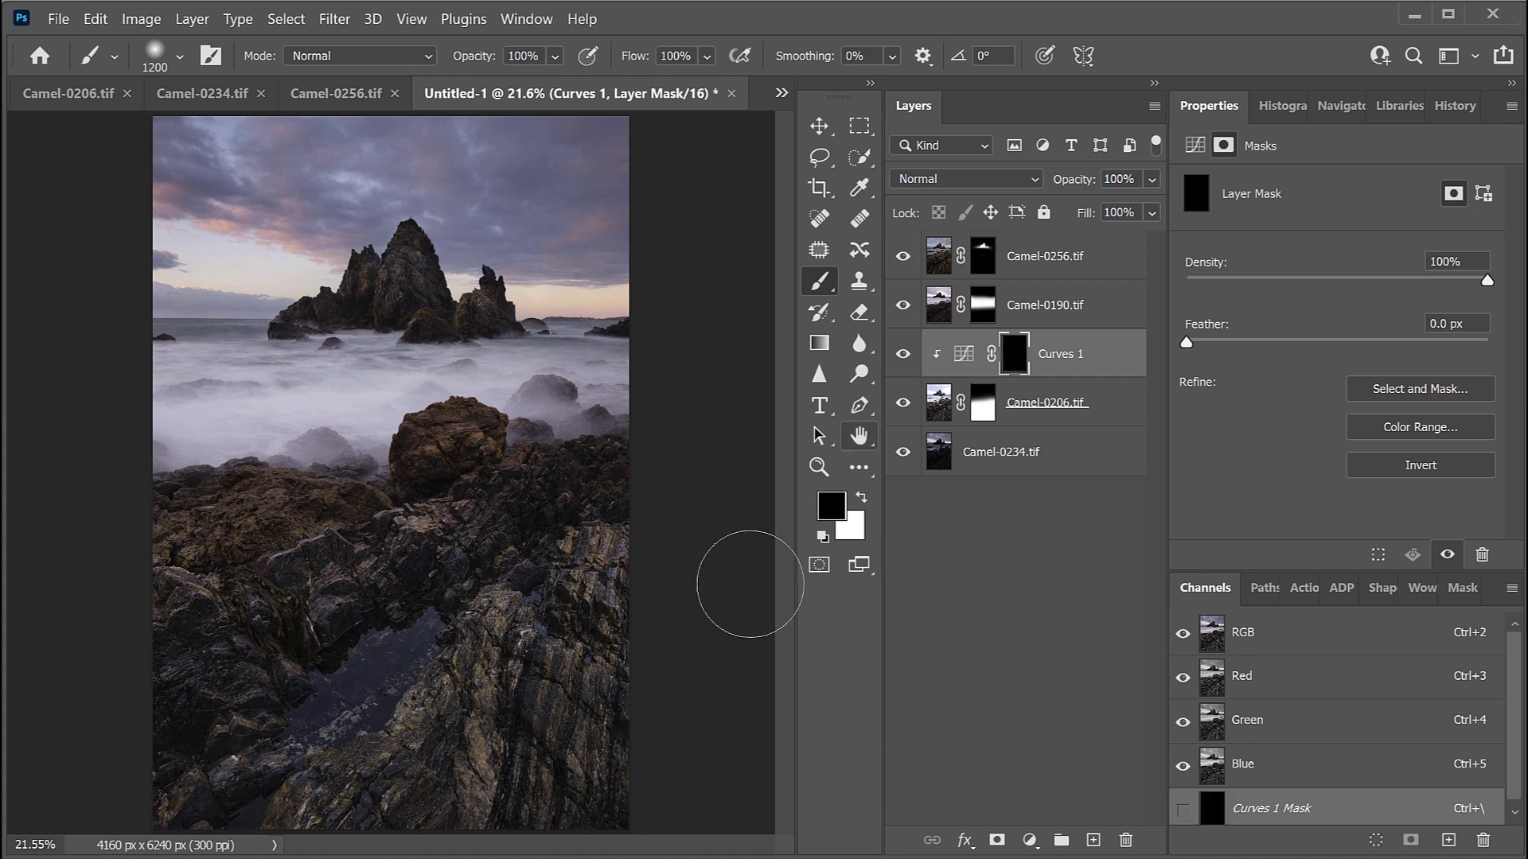
left_click(859, 499)
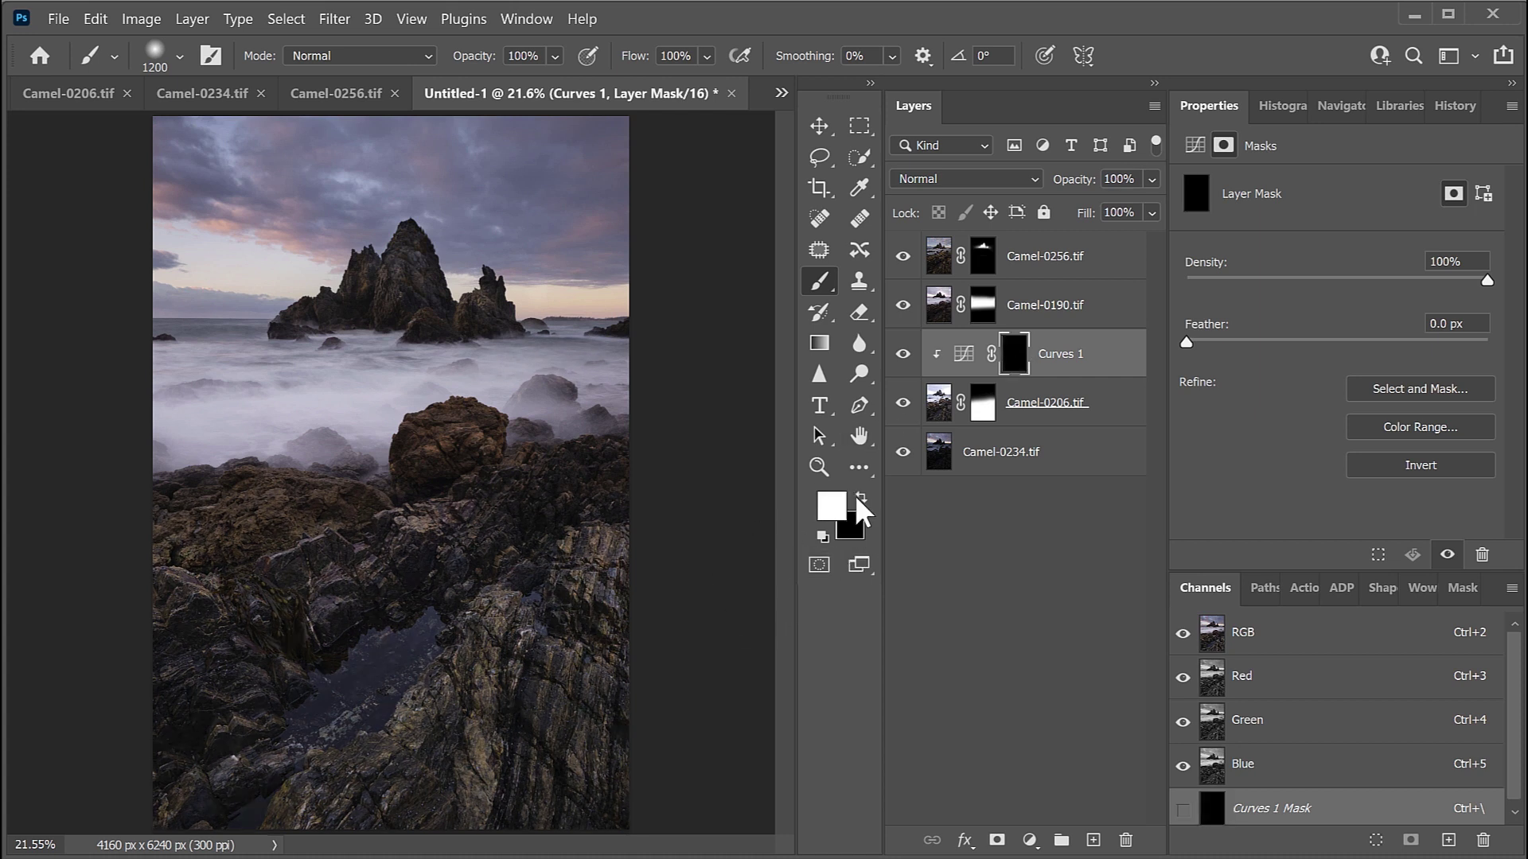
mouse_move(457, 588)
left_mouse_down()
mouse_move(394, 610)
mouse_move(330, 681)
mouse_move(429, 605)
mouse_move(352, 655)
mouse_move(449, 569)
left_mouse_up()
mouse_move(524, 527)
left_mouse_down()
mouse_move(539, 513)
mouse_move(435, 613)
mouse_move(398, 627)
mouse_move(379, 606)
mouse_move(295, 661)
mouse_move(318, 697)
mouse_move(452, 628)
mouse_move(546, 516)
mouse_move(342, 676)
mouse_move(173, 777)
mouse_move(227, 765)
left_mouse_up()
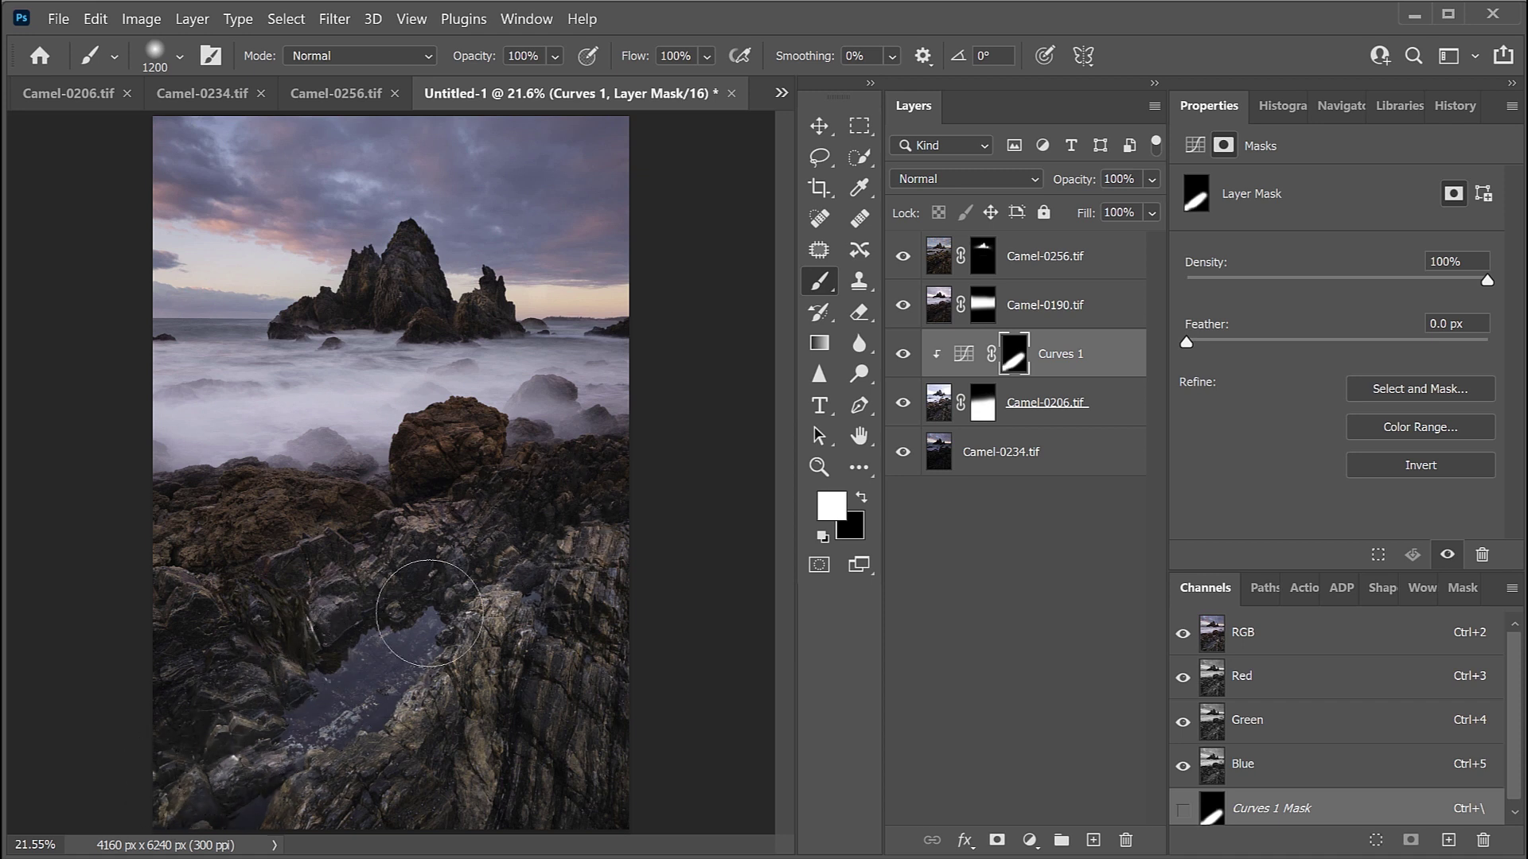
Compare the masked Curves 1 adjustment on and off, and flatten the image into a single layer
left_click(904, 355)
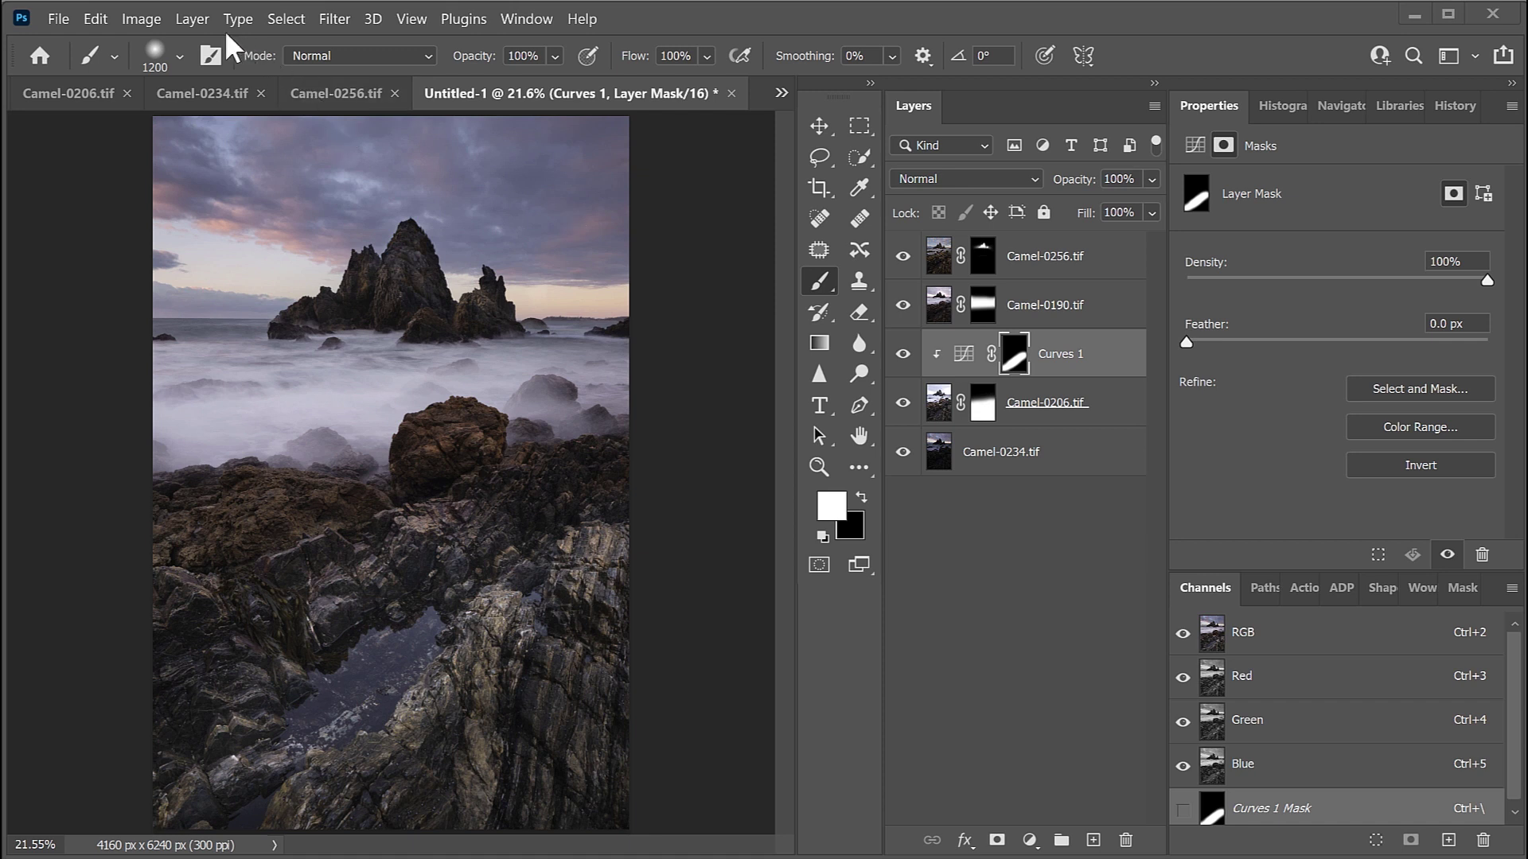
left_click(195, 18)
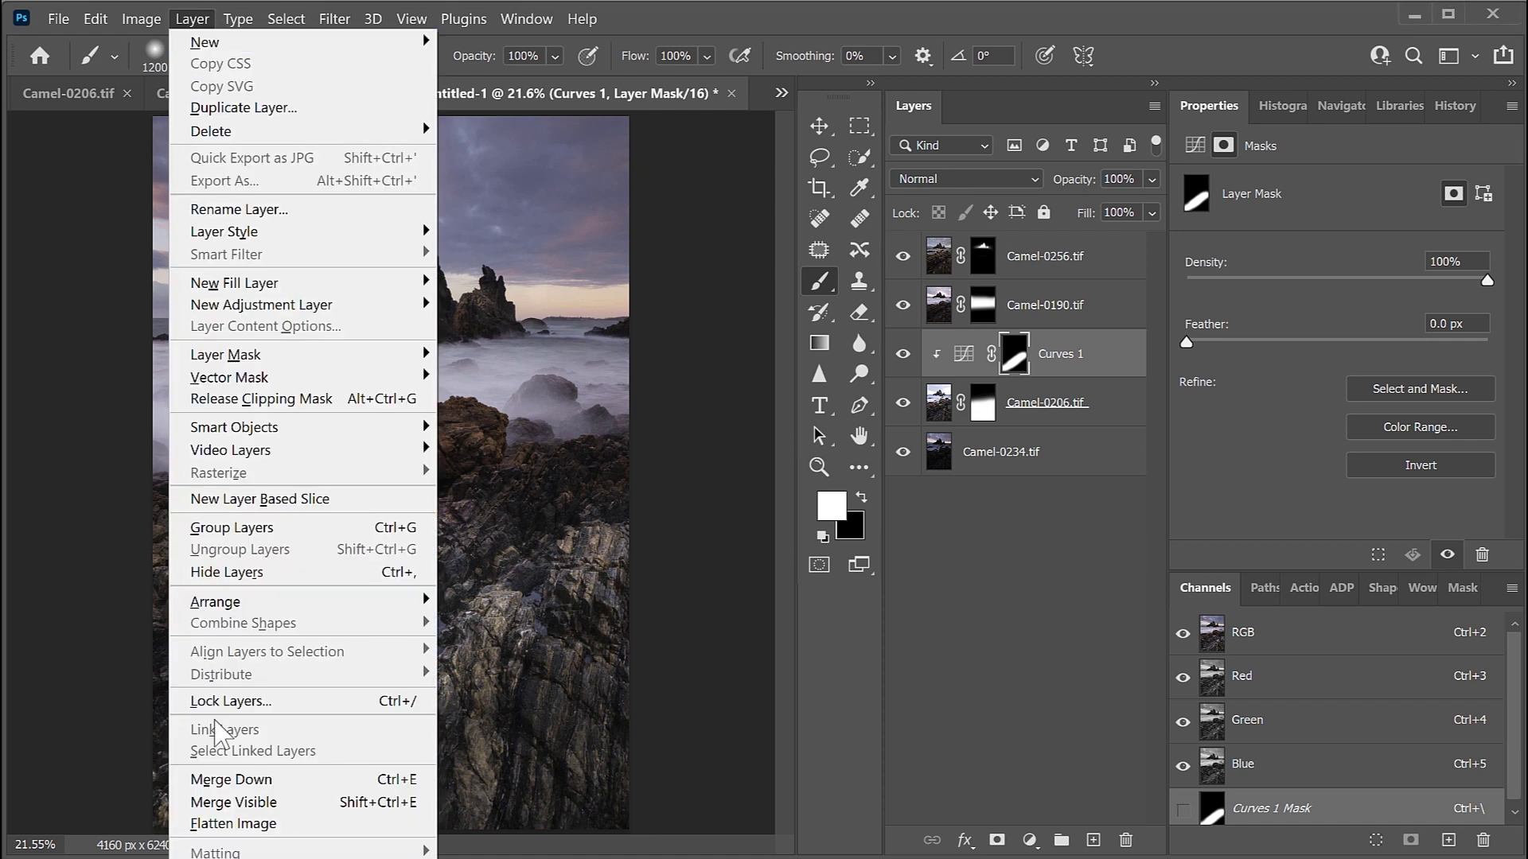
left_click(247, 824)
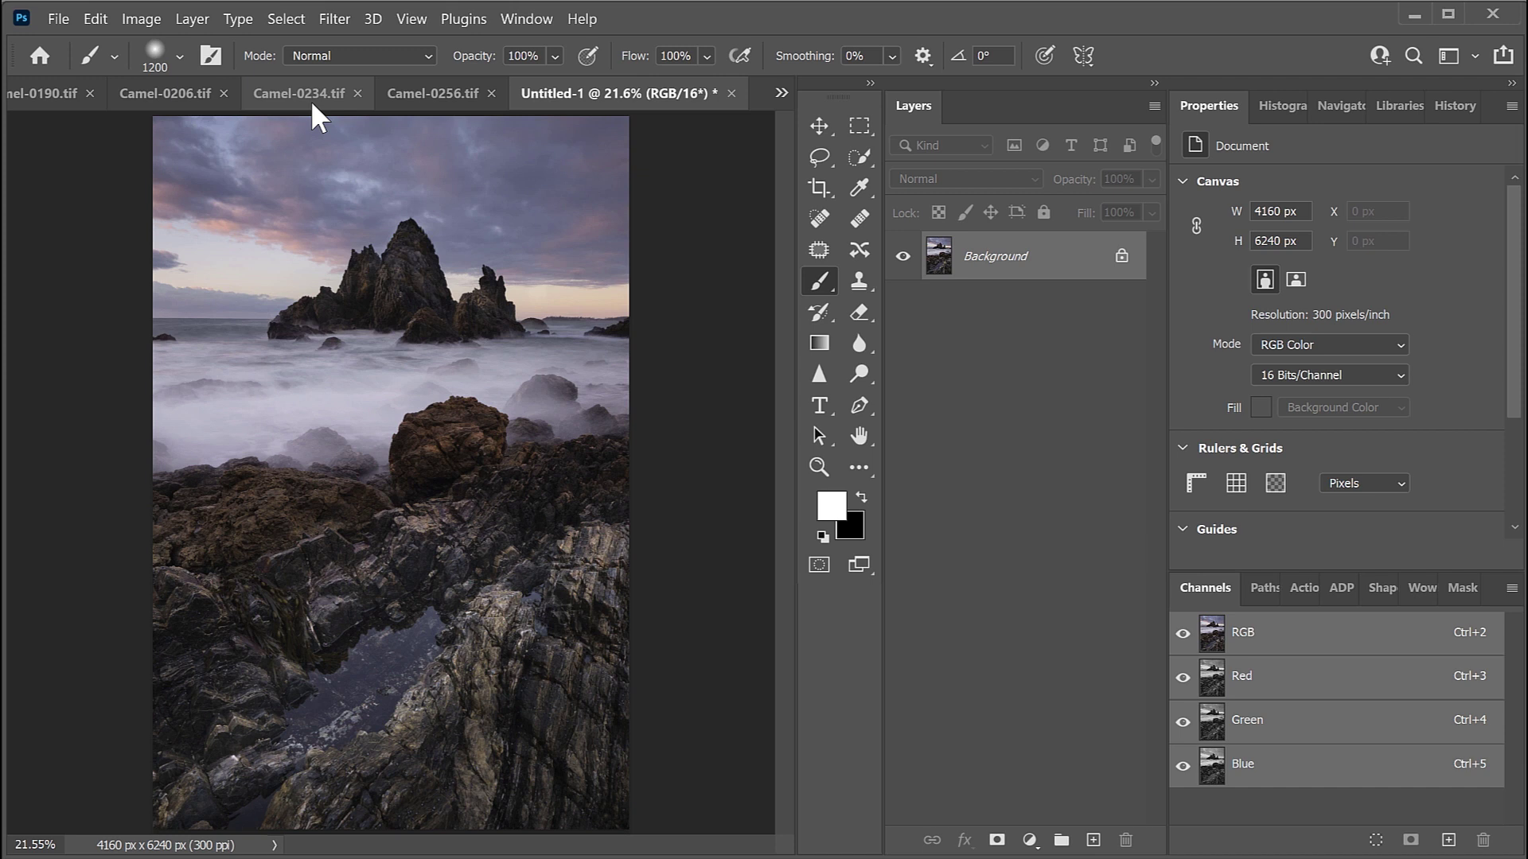
Try a 4:5 (8:10) crop on the flattened image and reset the crop to the full frame
left_click(820, 181)
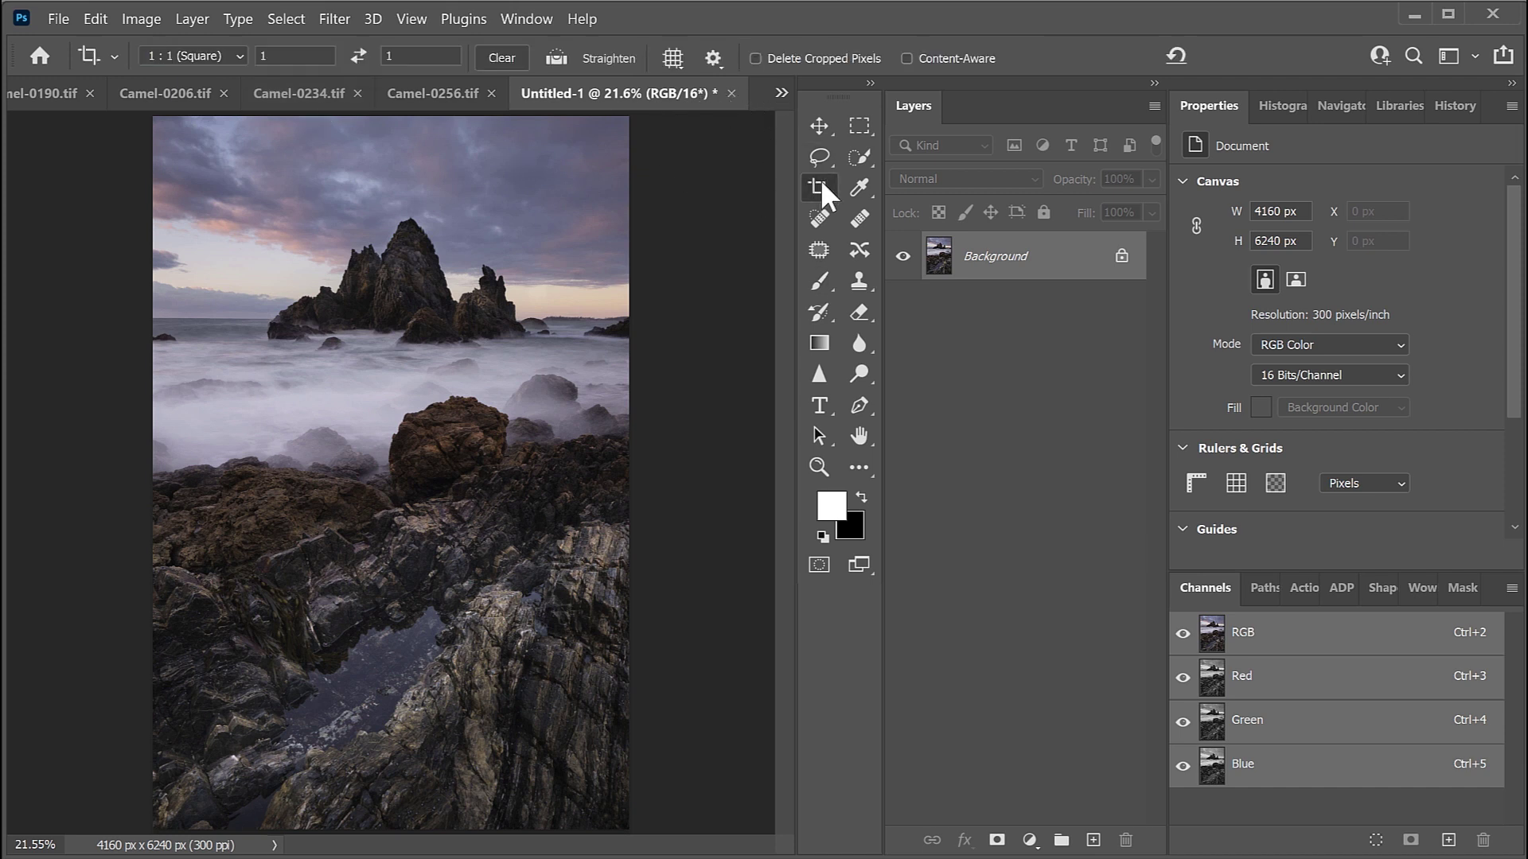
left_click(239, 57)
left_click(202, 164)
mouse_move(157, 120)
left_mouse_down()
mouse_move(553, 530)
mouse_move(715, 780)
left_mouse_up()
mouse_move(529, 526)
left_mouse_down()
mouse_move(541, 557)
mouse_move(511, 561)
mouse_move(520, 593)
left_mouse_up()
left_click(1179, 54)
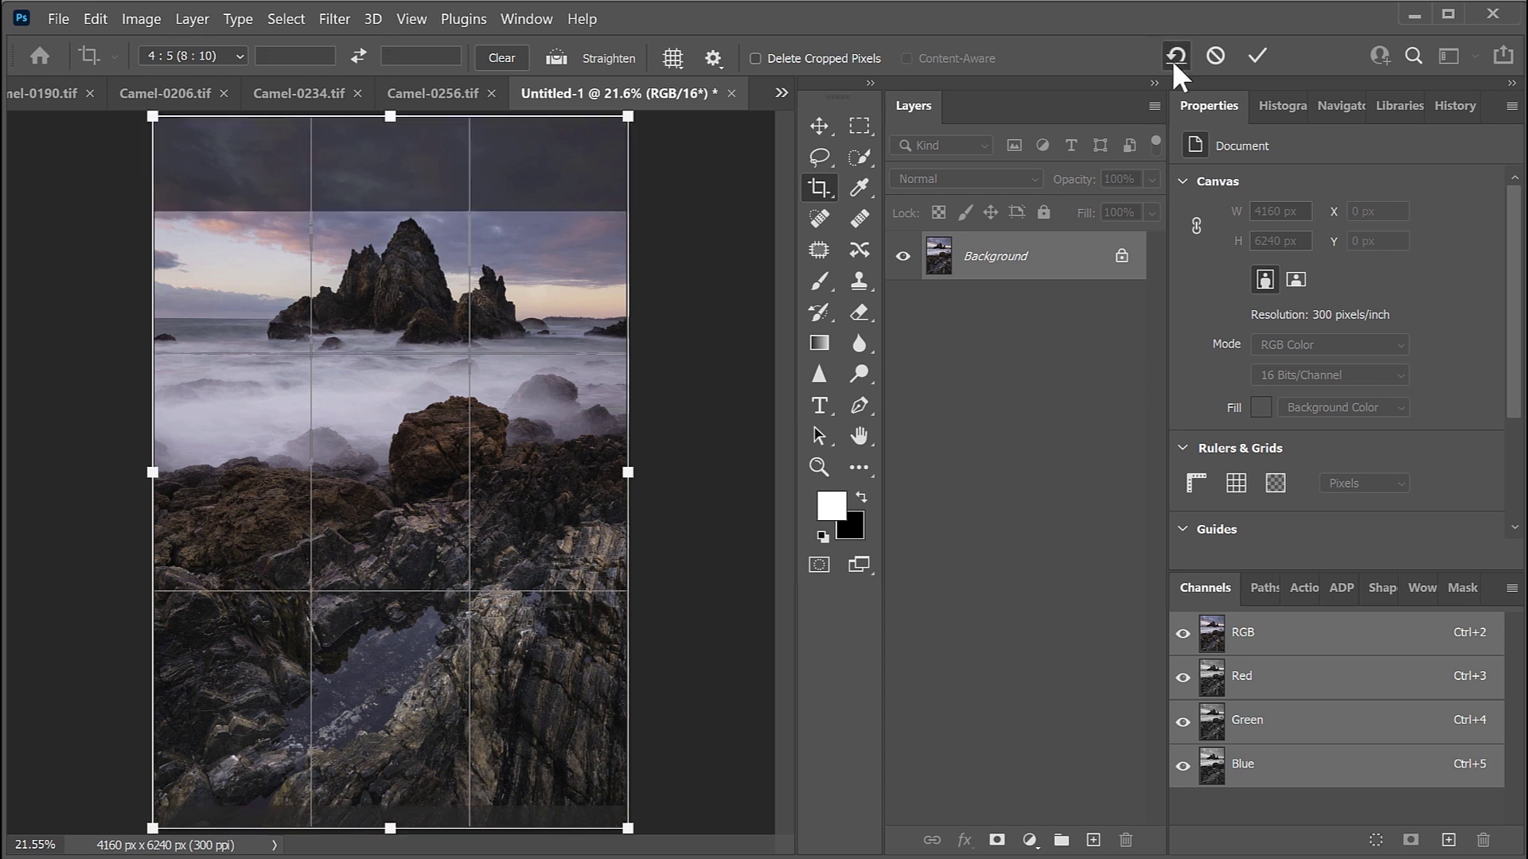
left_click(818, 126)
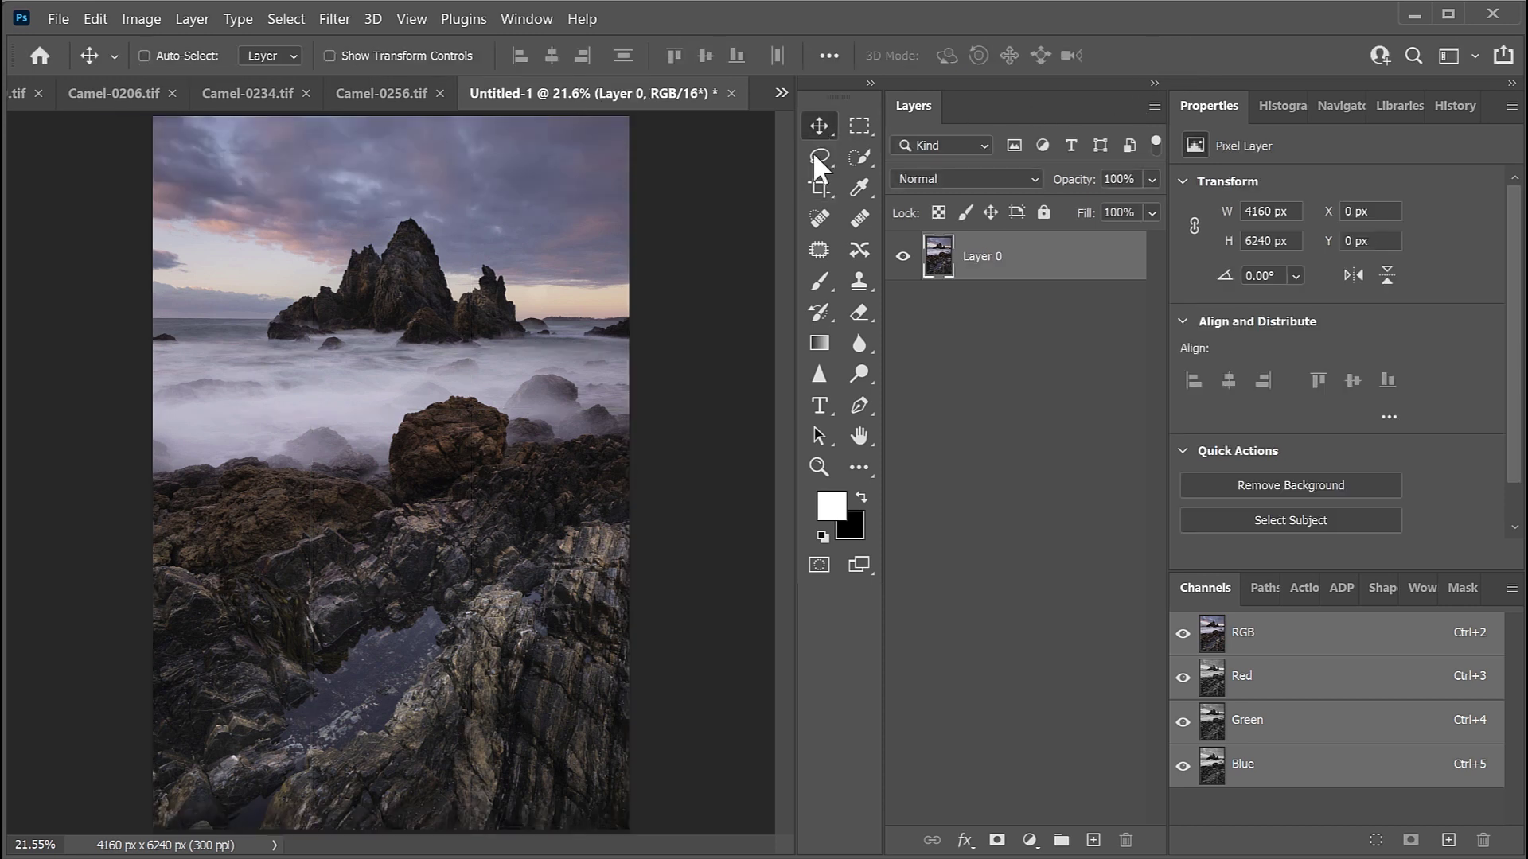
Select the image from mid-sea down to the lower edge, compress that part upward to about 77% height with Free Transform, and deselect
left_click(851, 126)
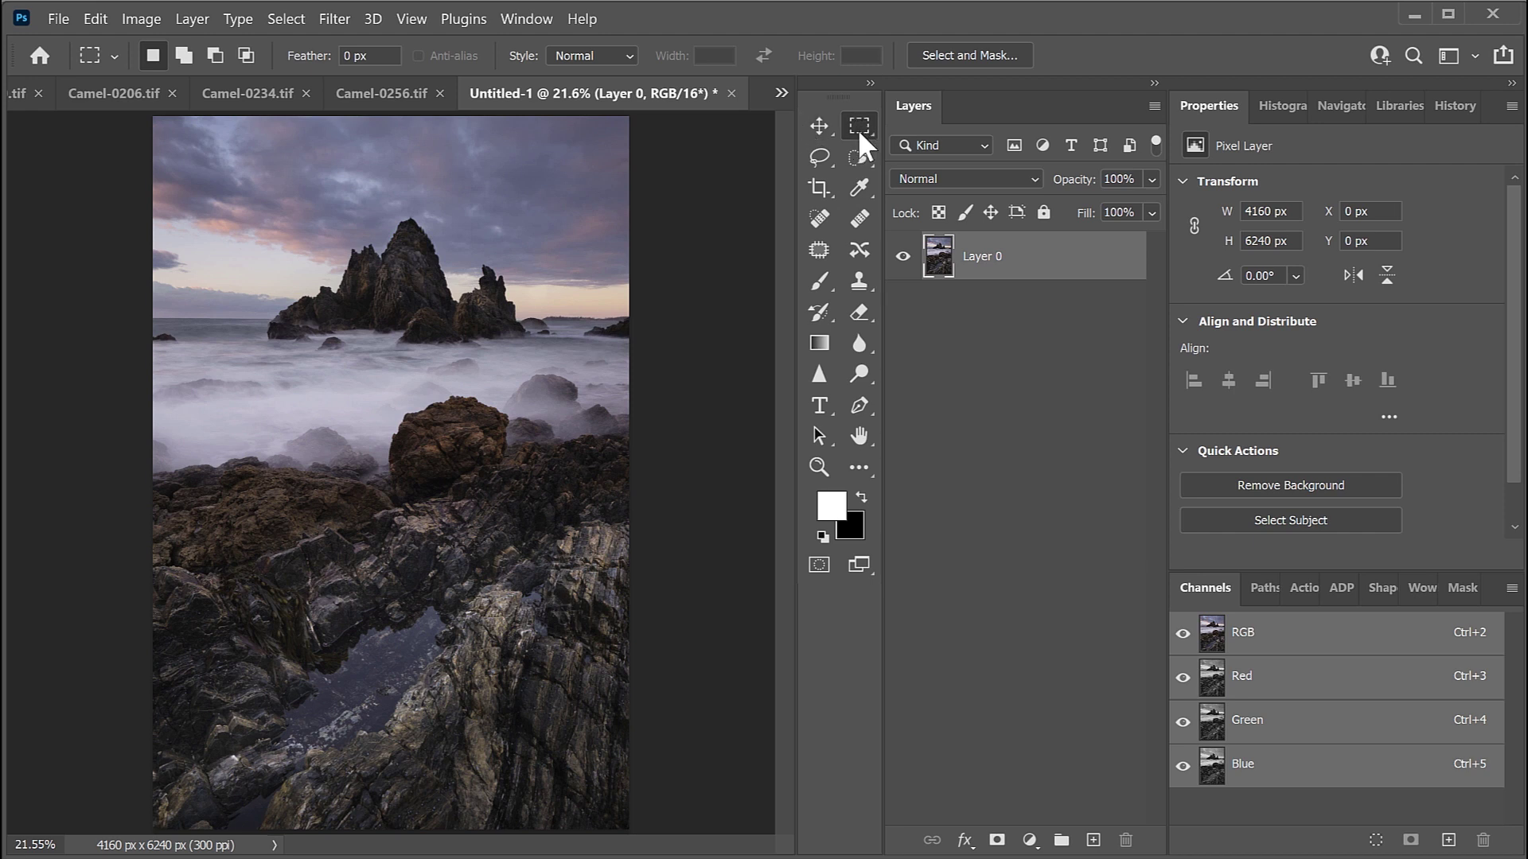
left_click_drag(134, 370, 650, 846)
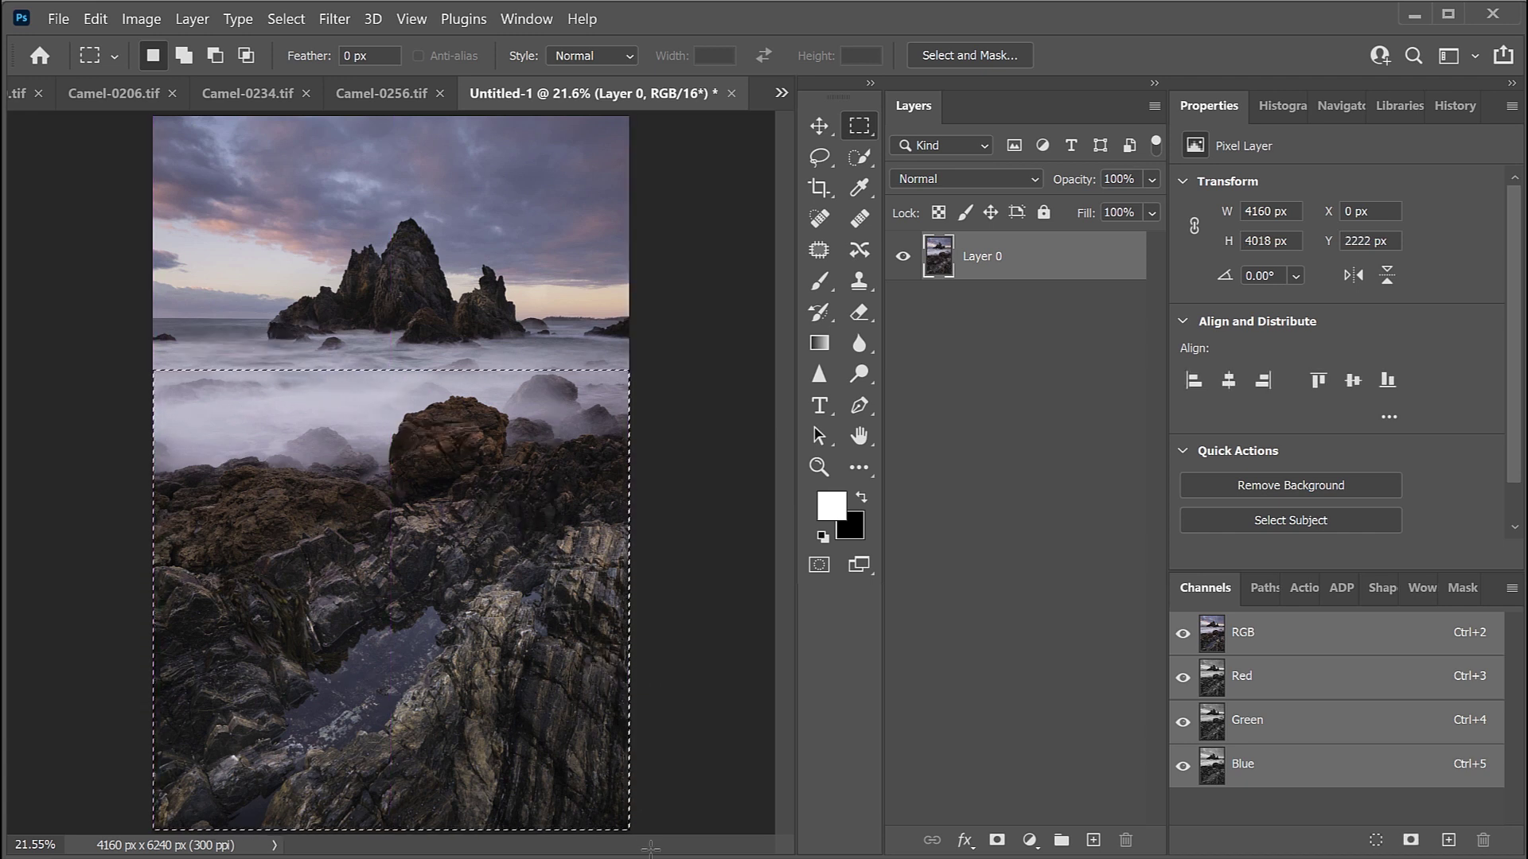
key("ctrl+t")
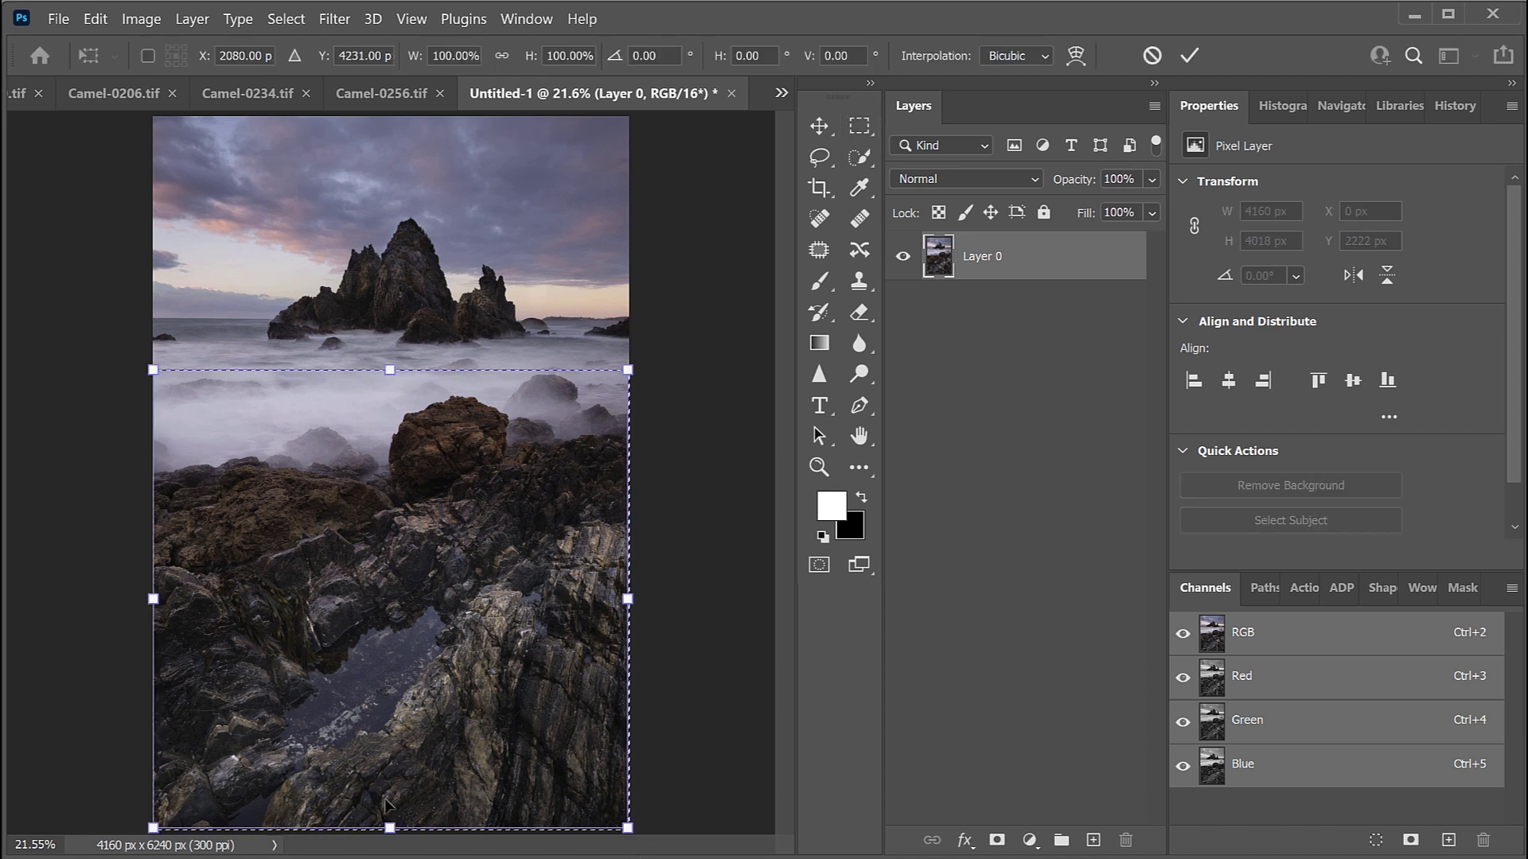
left_click_drag(390, 828, 390, 722)
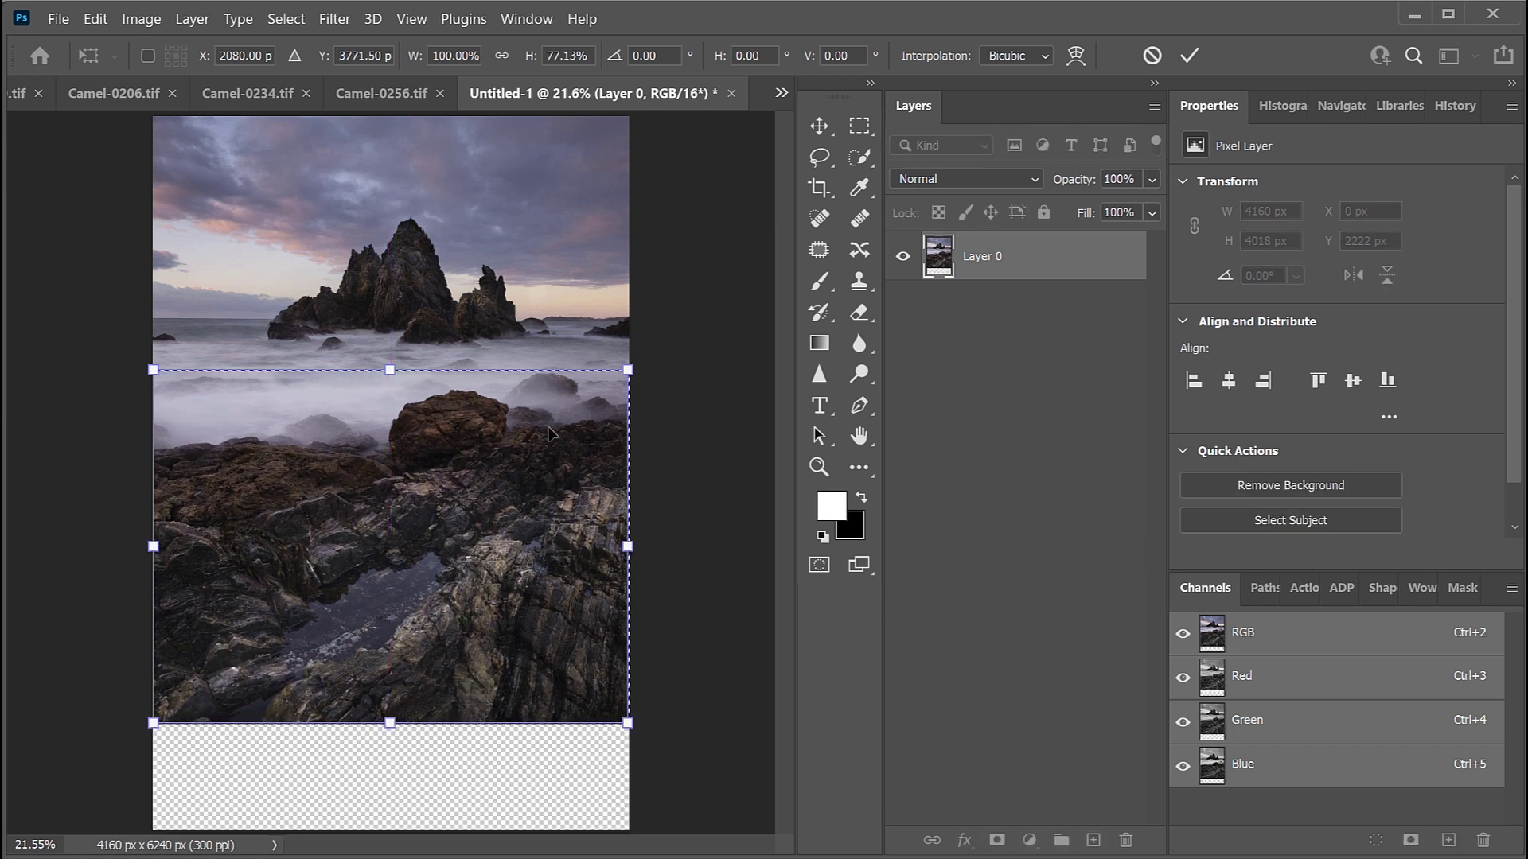
left_click(1189, 55)
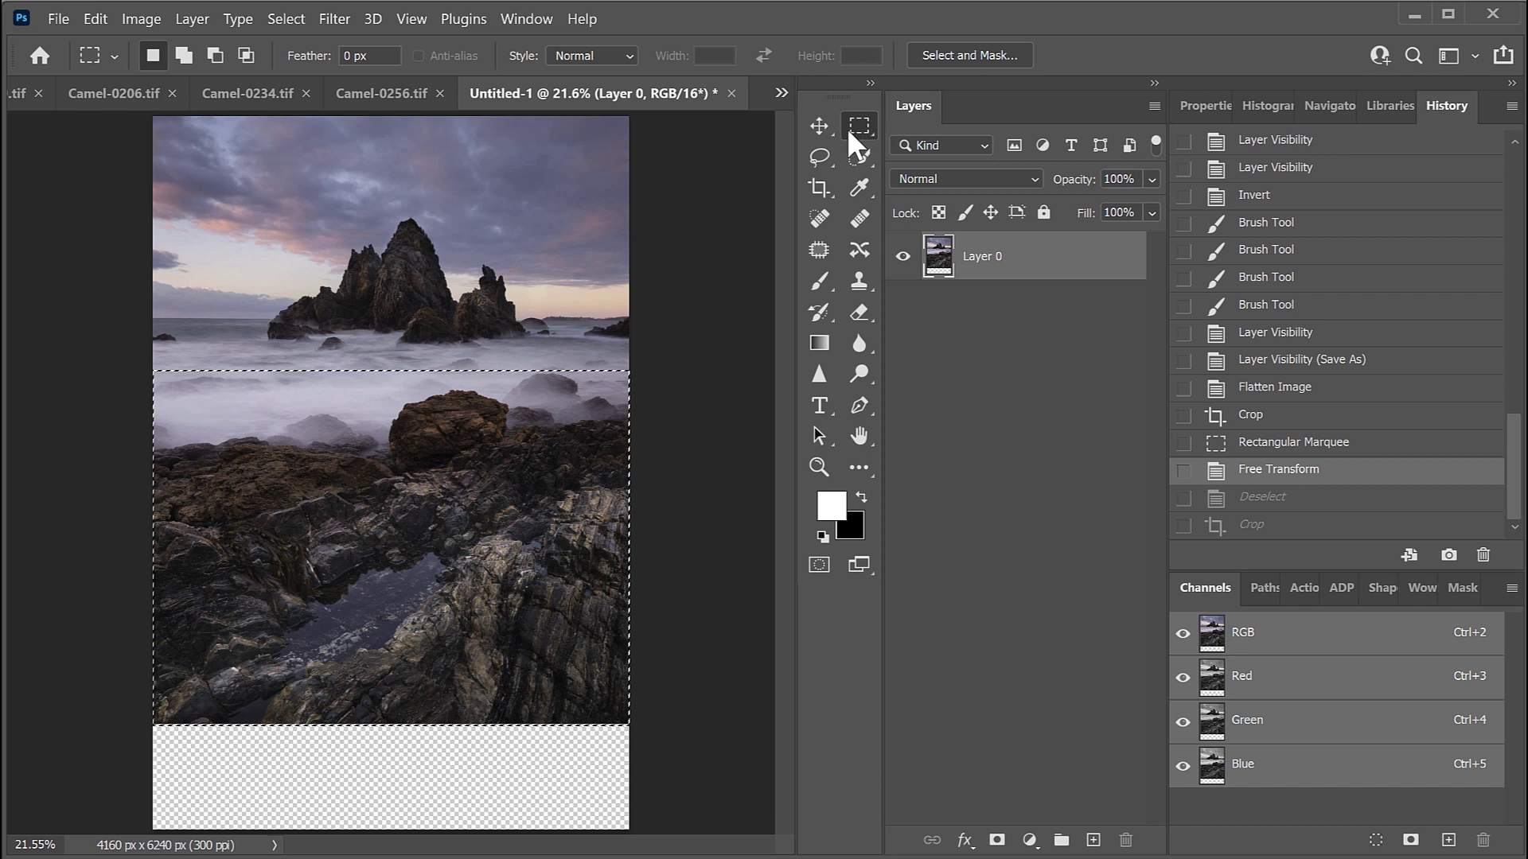
key("ctrl+d")
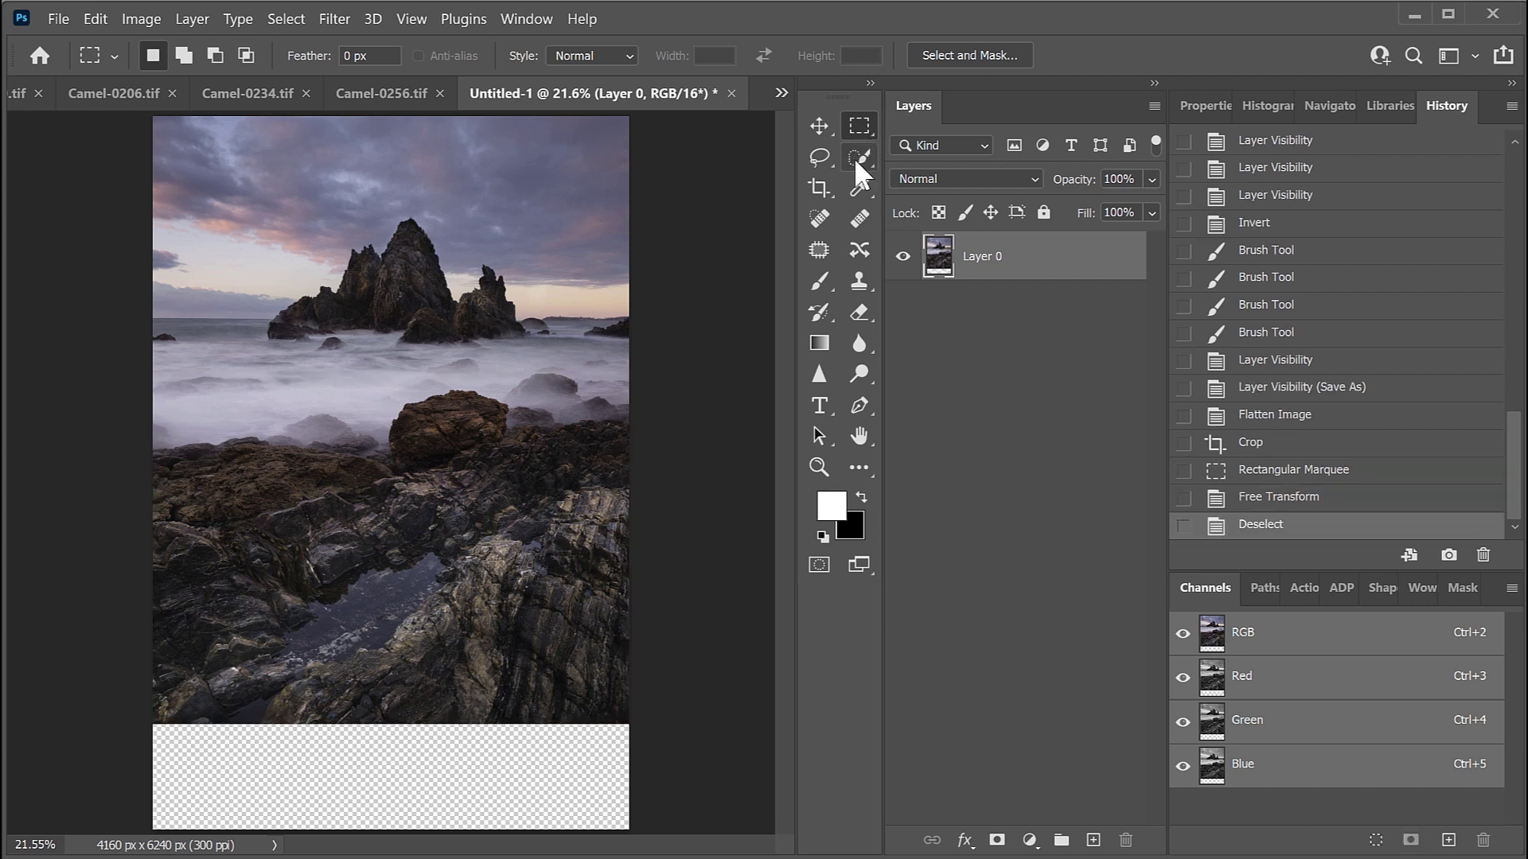
Crop the image to a 4:5 (8:10) ratio, keeping the sea stack and rocks and excluding the transparent strip
left_click(819, 187)
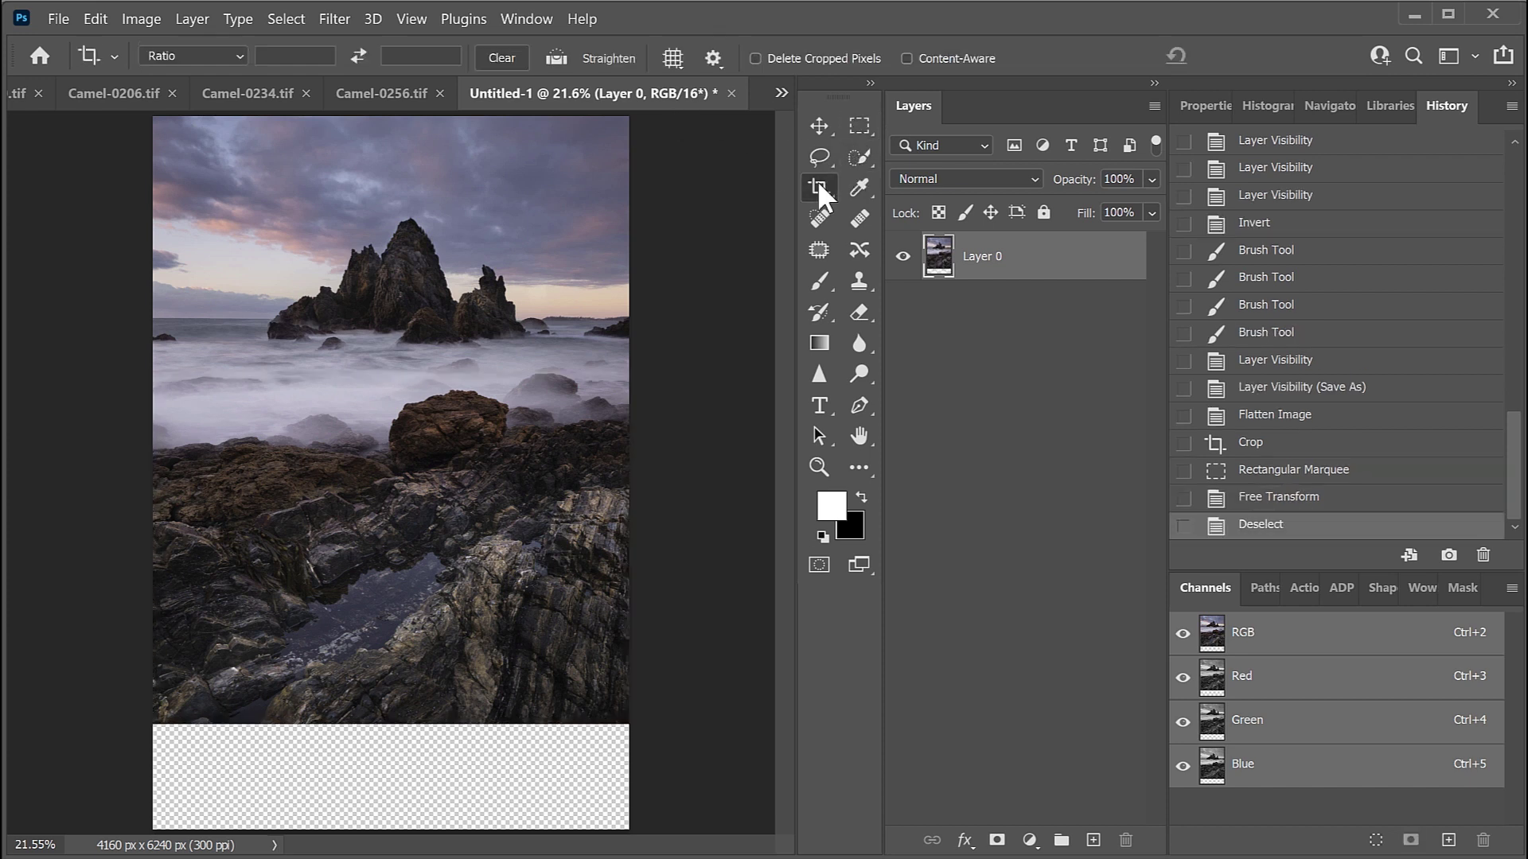
left_click(236, 54)
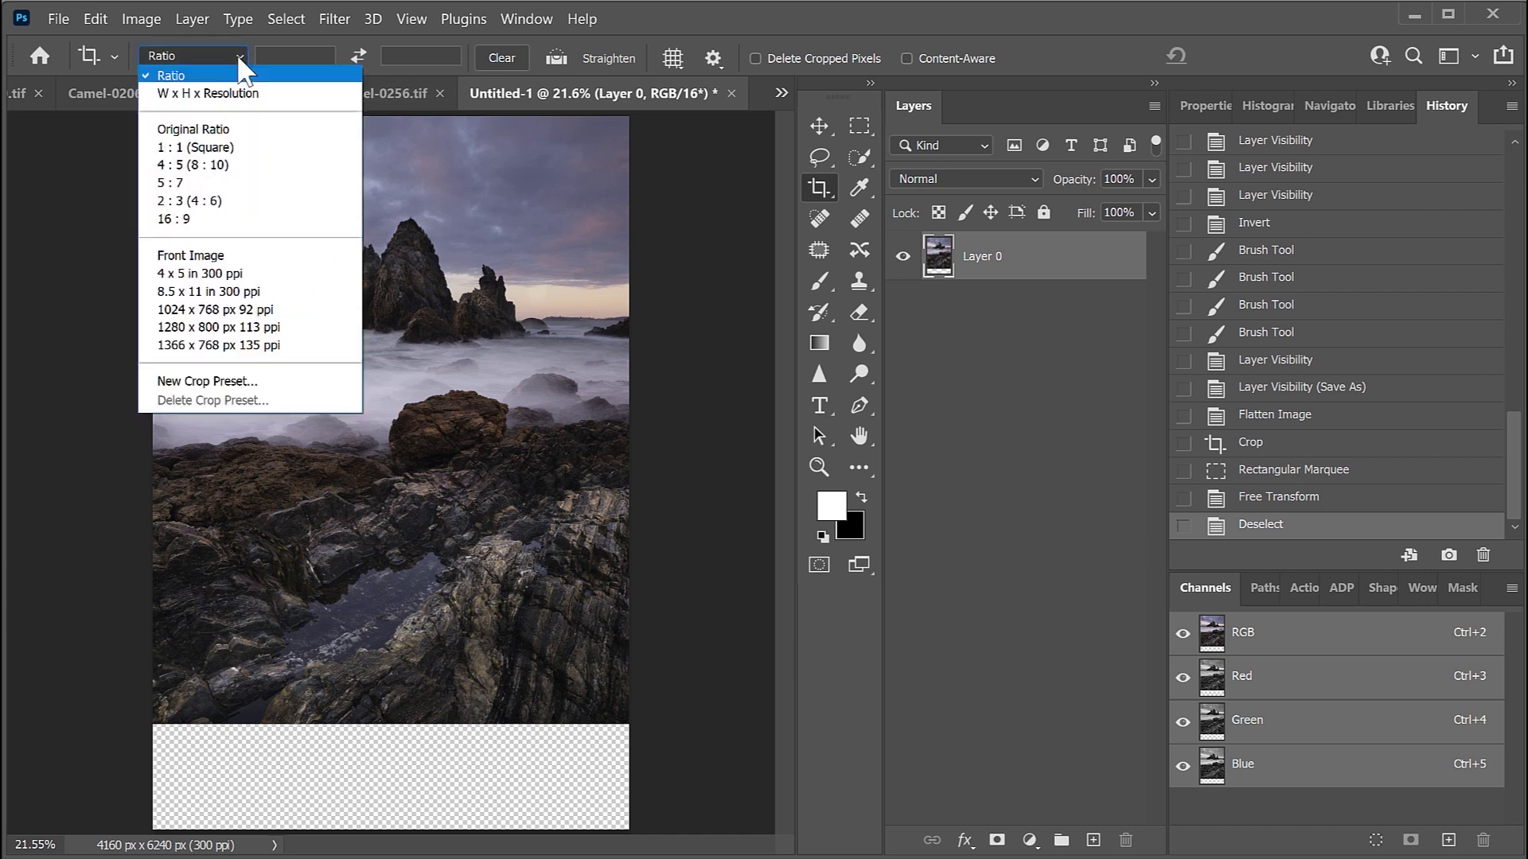
left_click(215, 165)
left_click_drag(155, 118, 660, 739)
left_click_drag(506, 536, 434, 434)
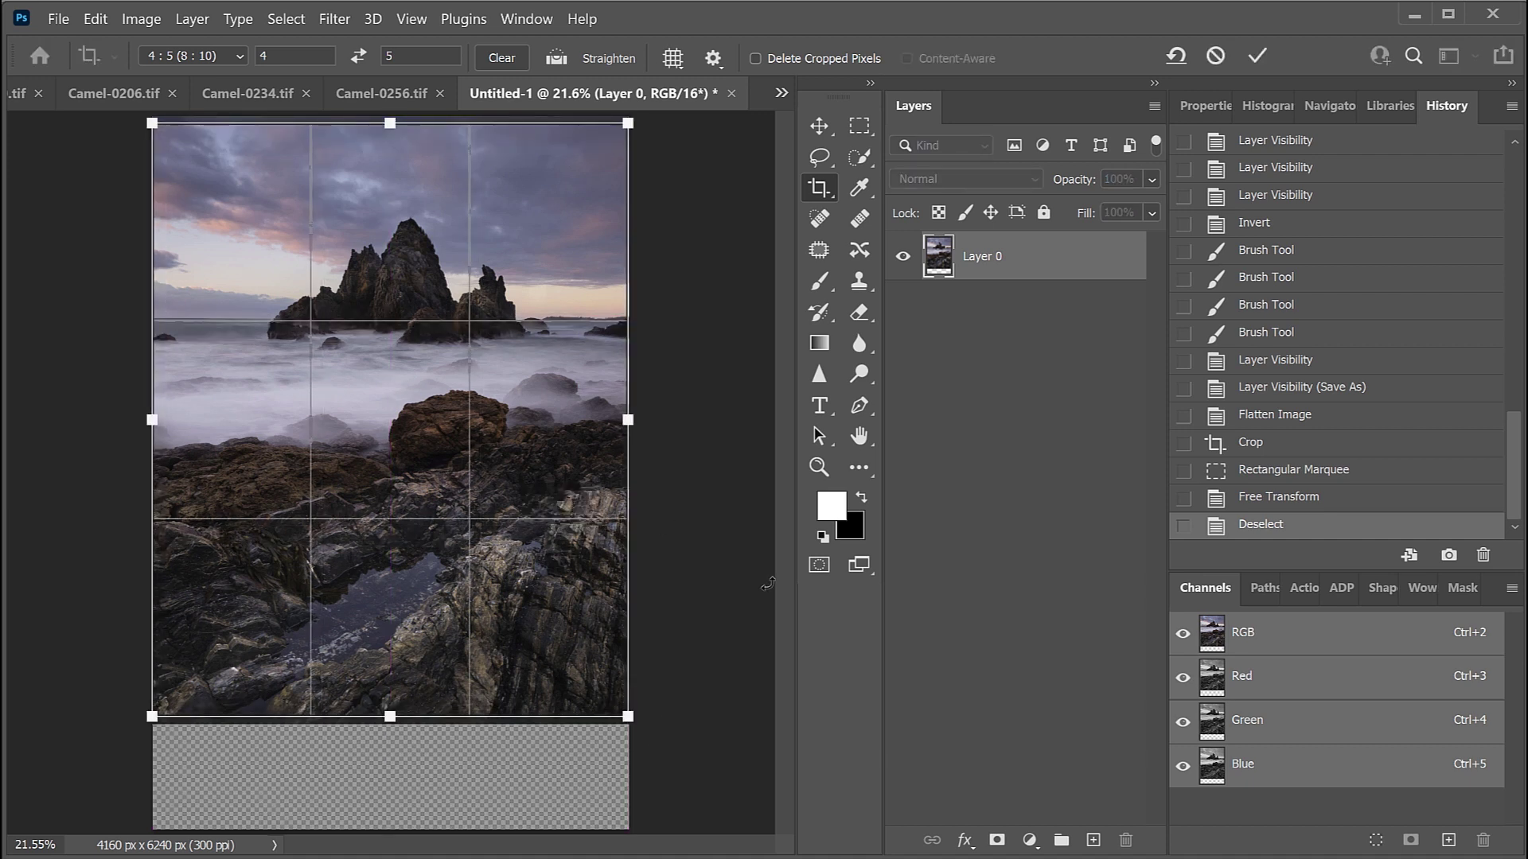
left_click(1251, 55)
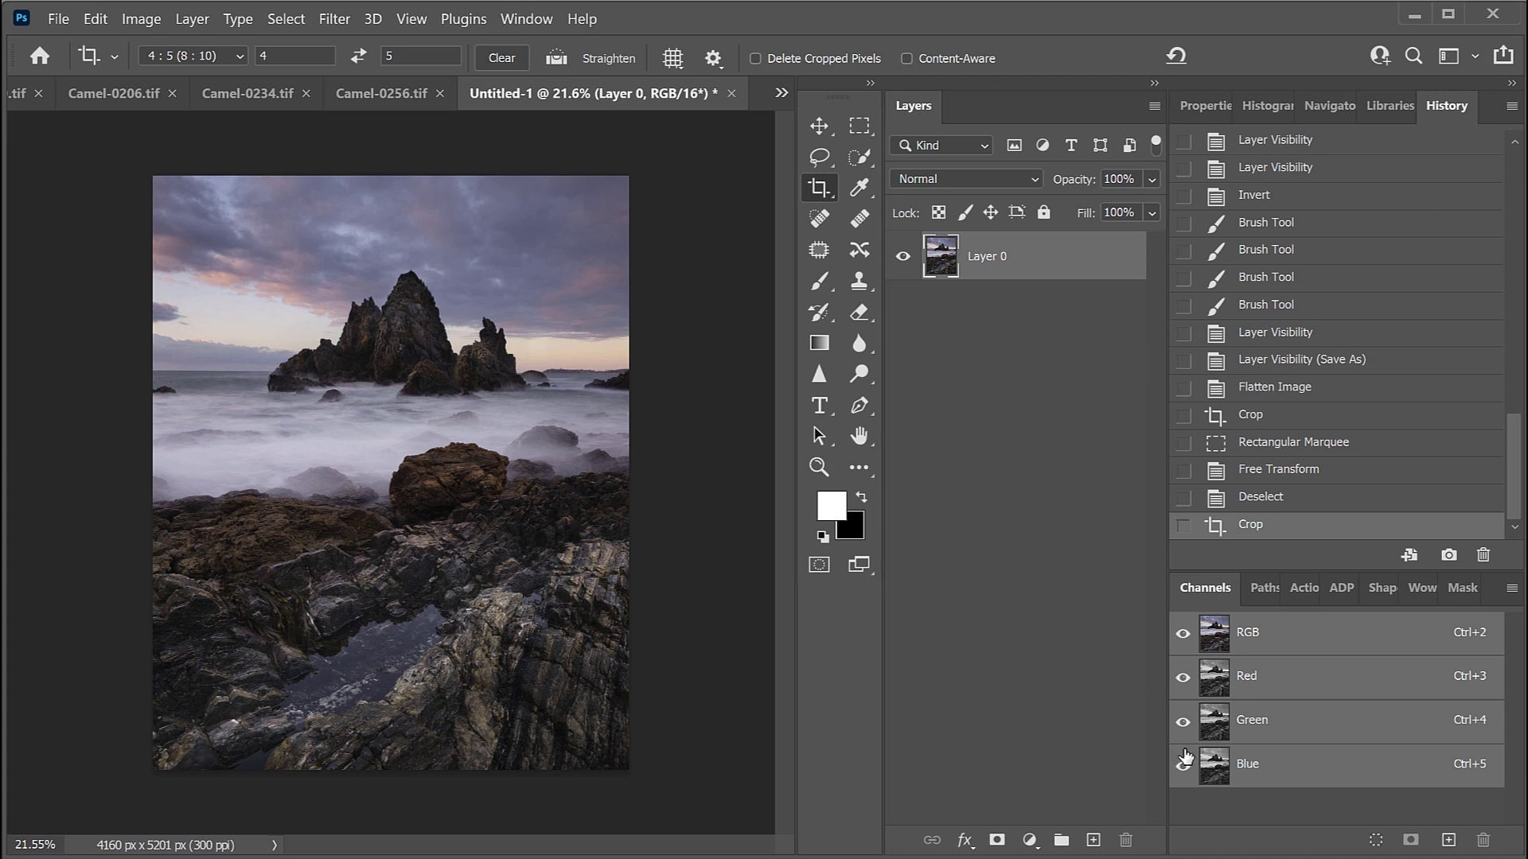
Add a Curves adjustment above Layer 0, darken it with a point at 122/93, and invert its mask to black
left_click(1030, 842)
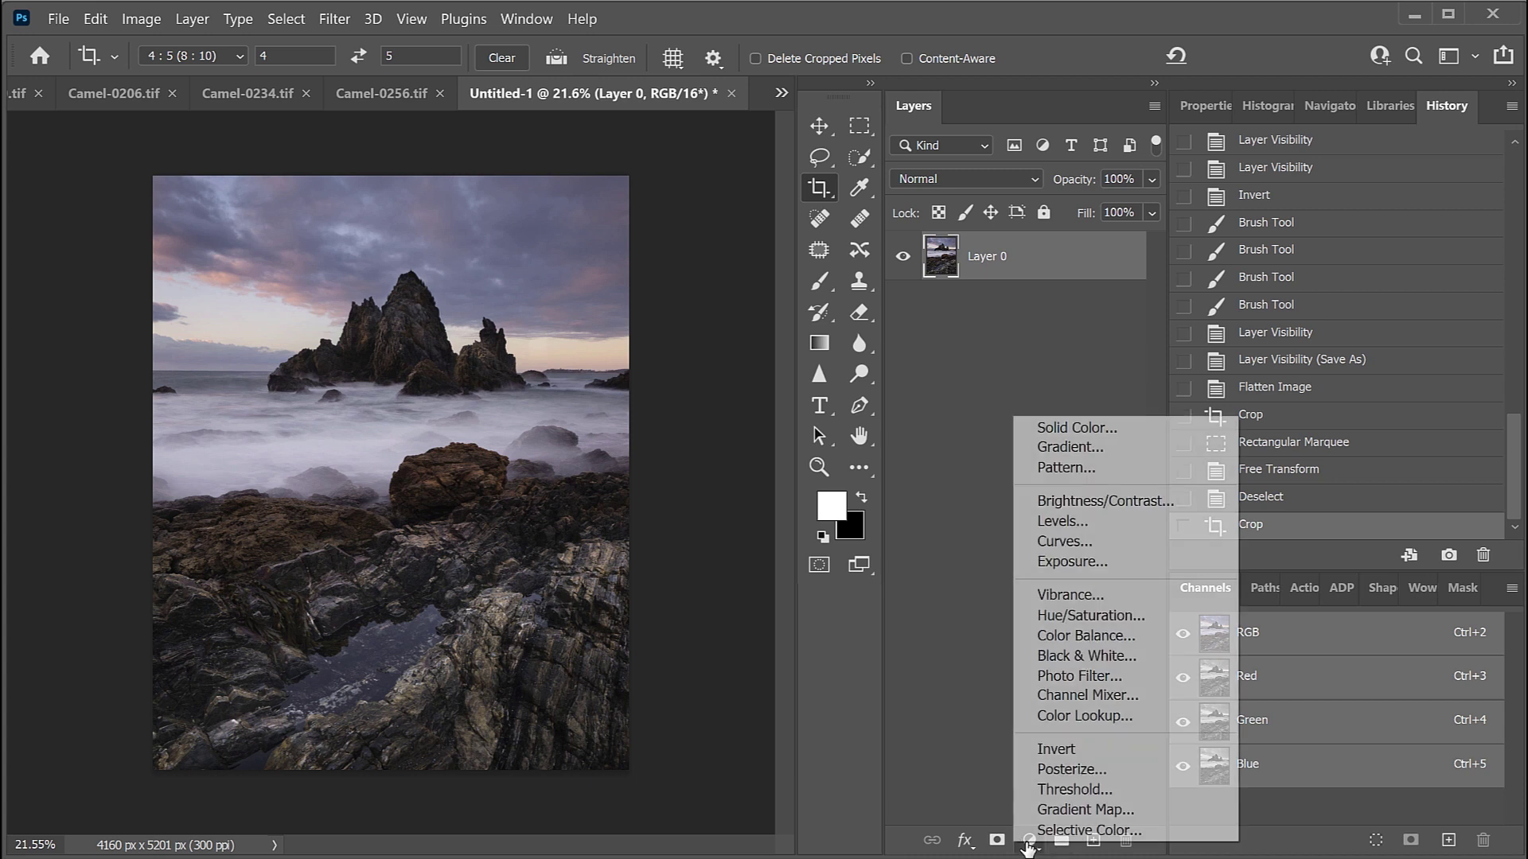
left_click(1083, 543)
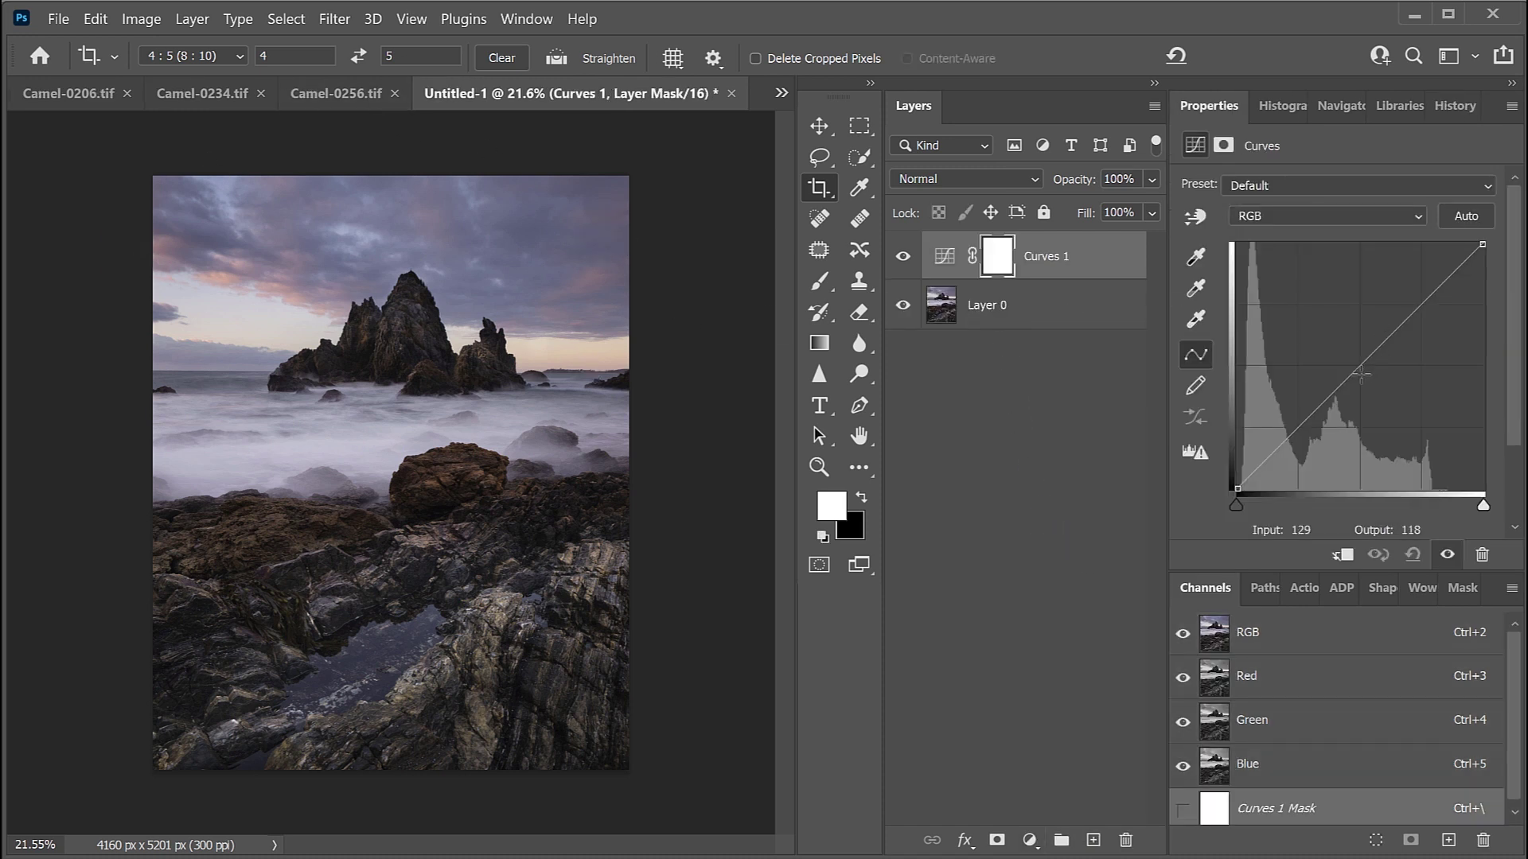
left_click_drag(1350, 376, 1355, 398)
key("ctrl+i")
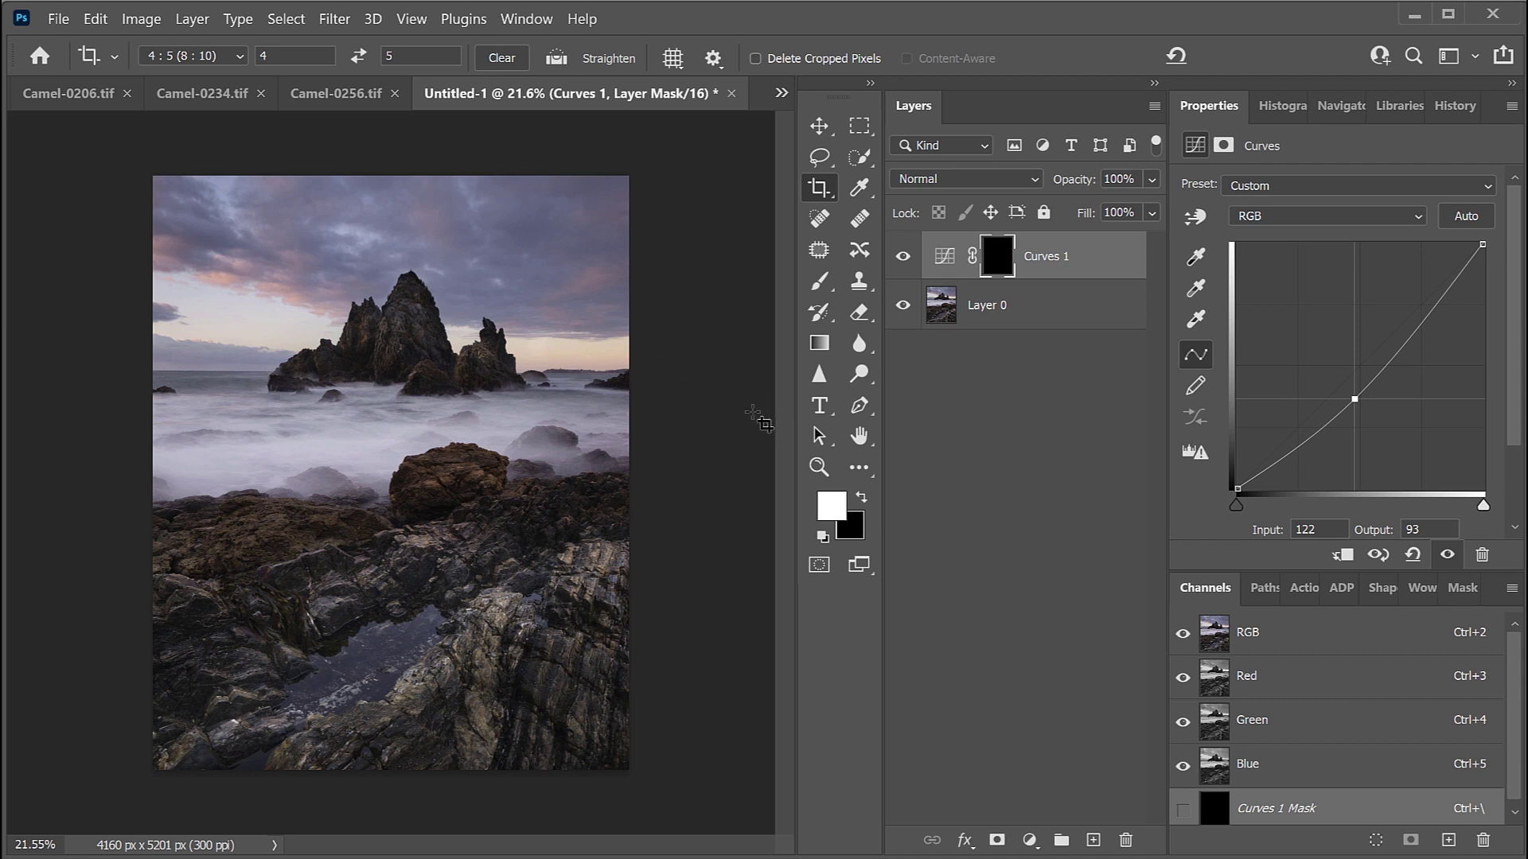
With the Brush at 1800 px, paint white along the image edges on the Curves 1 mask, and compare the darkening on and off
key("b")
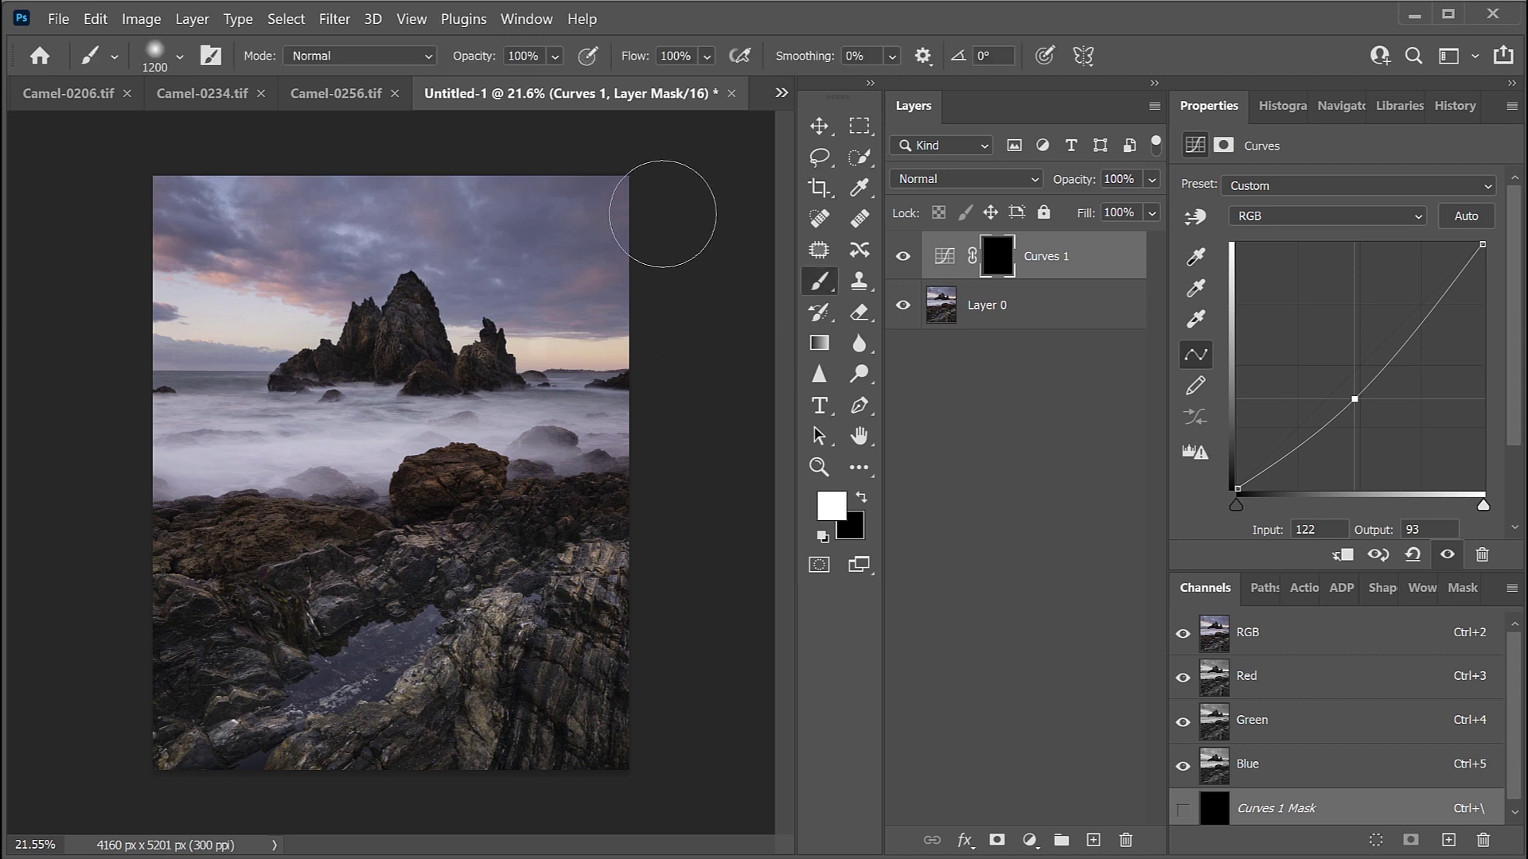
key("bracketright")
key("bracketright")
key("bracketright")
key("bracketright")
key("bracketright")
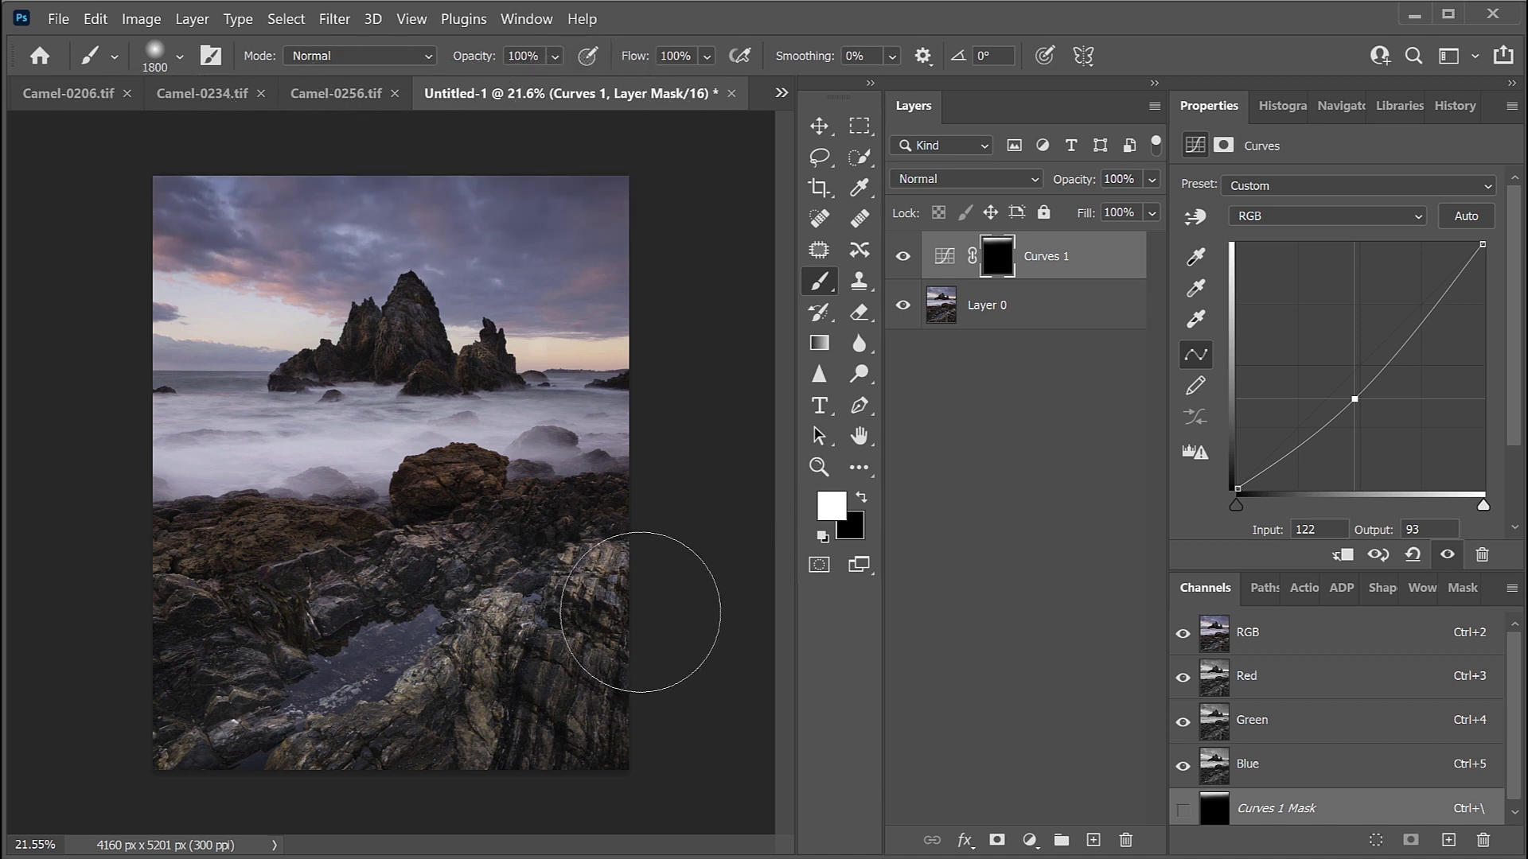
mouse_move(641, 611)
left_mouse_down()
mouse_move(613, 648)
mouse_move(307, 819)
left_mouse_up()
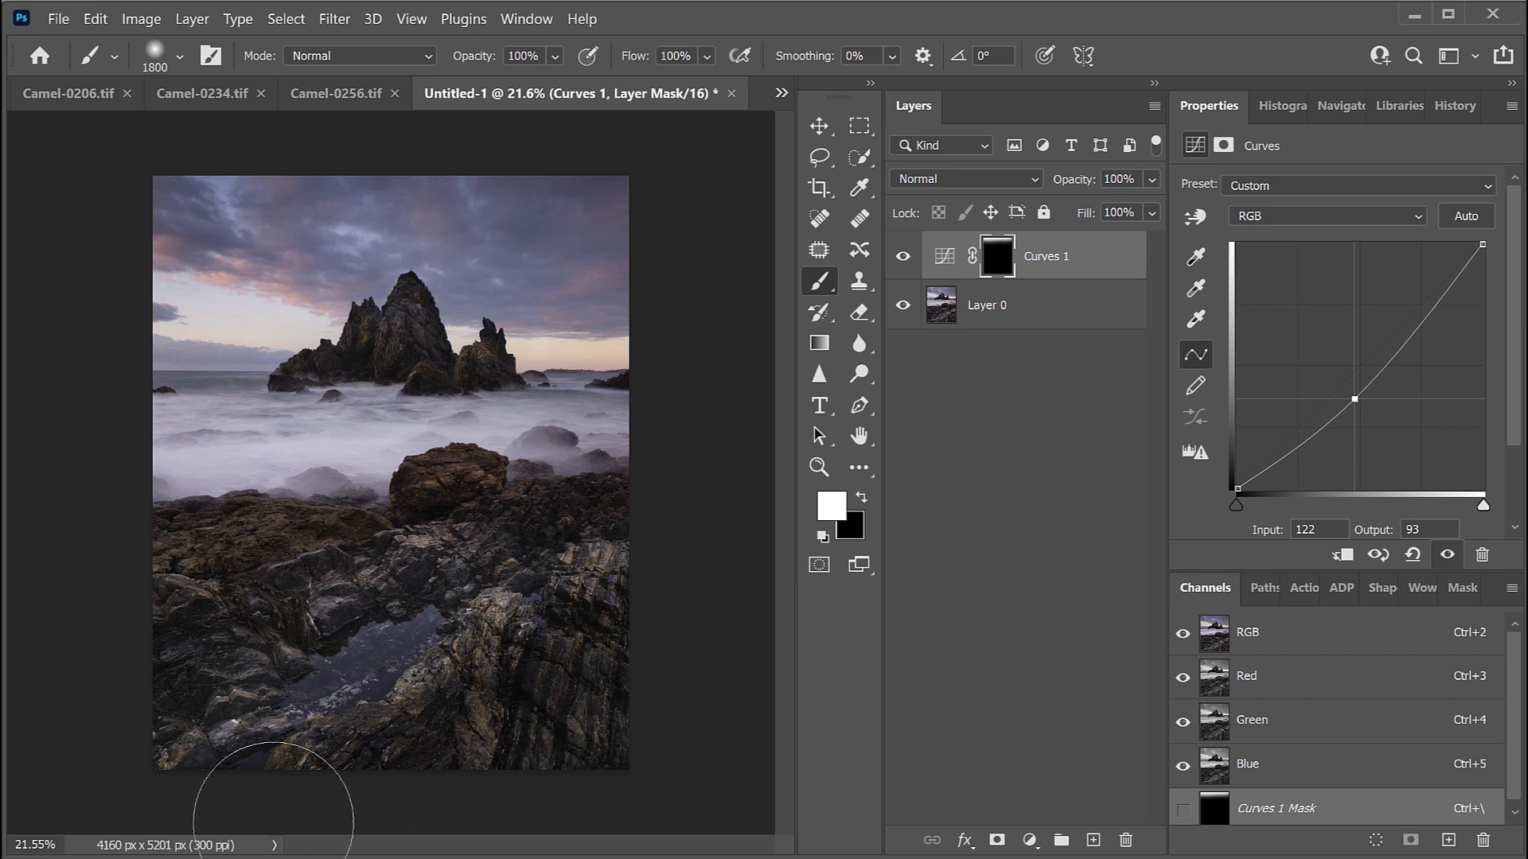
mouse_move(182, 499)
left_mouse_down()
mouse_move(202, 456)
mouse_move(170, 475)
left_mouse_up()
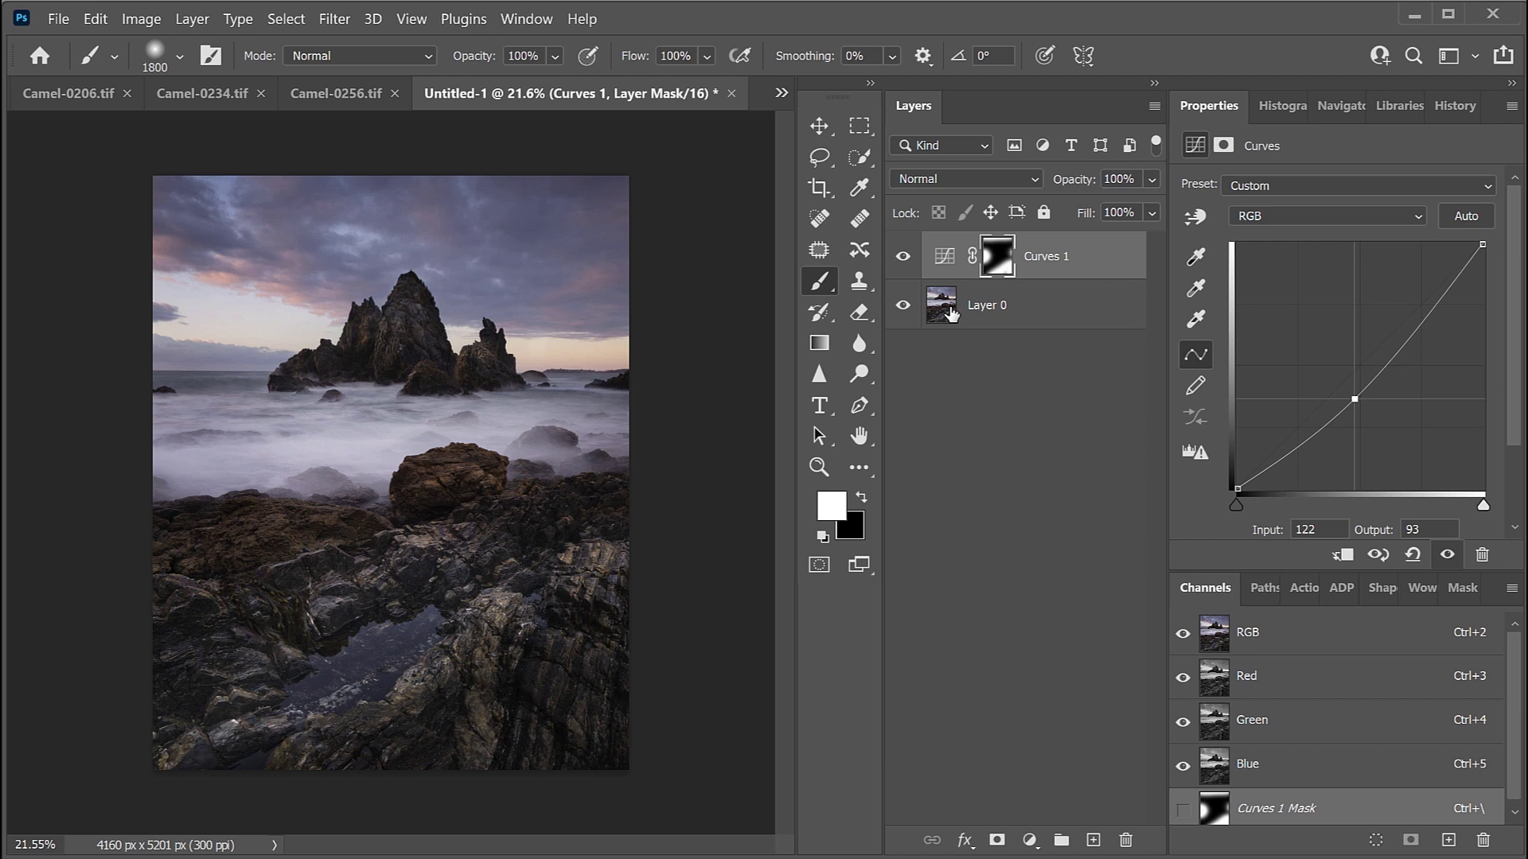
left_click(903, 256)
left_click(903, 256)
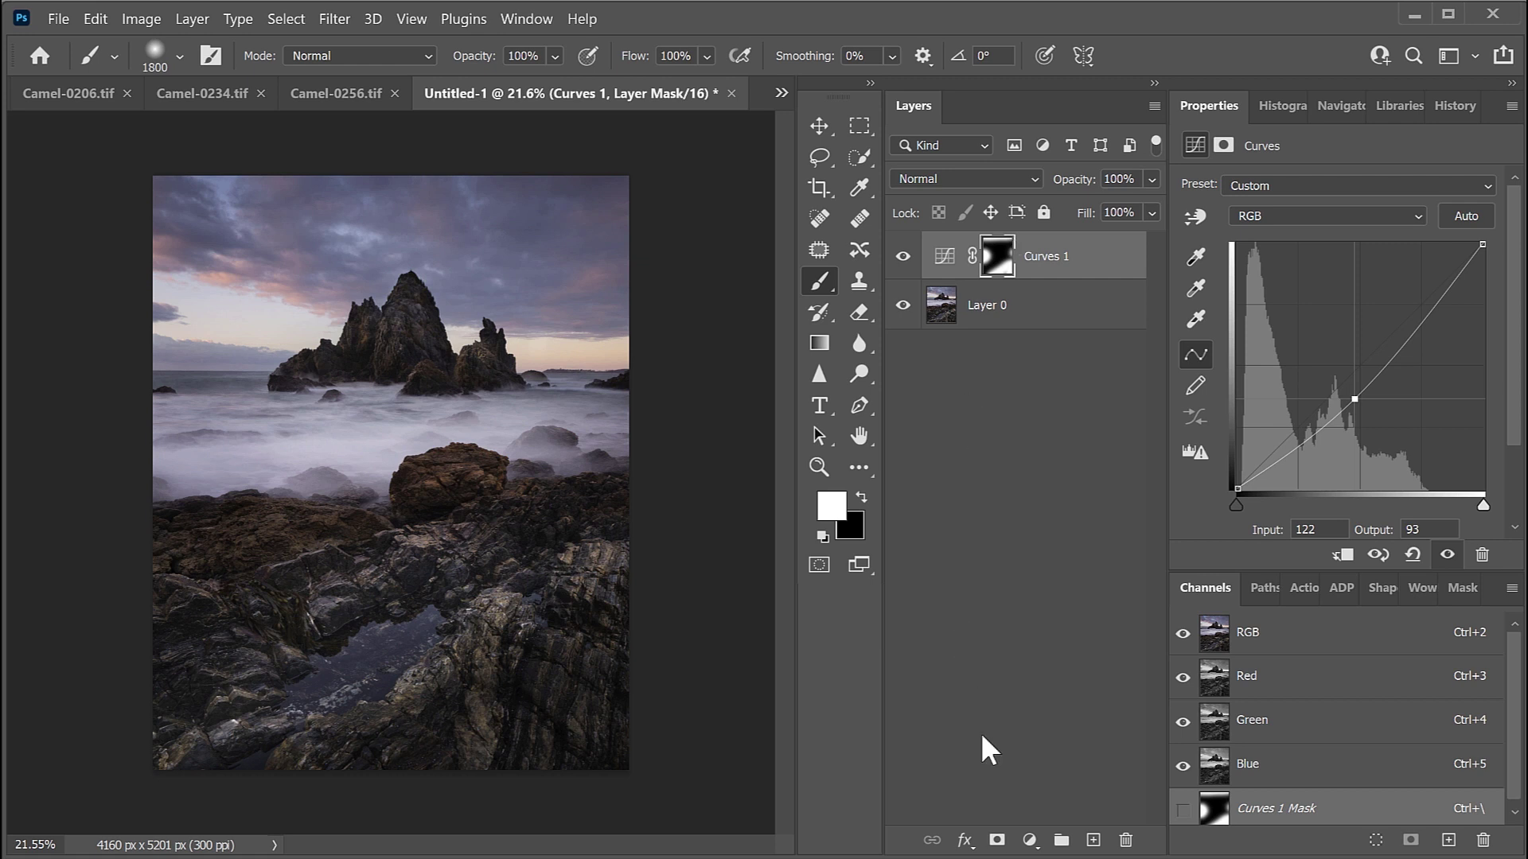
Add a second Curves adjustment on top, set its white point to input 216, and invert its mask to black
left_click(1029, 840)
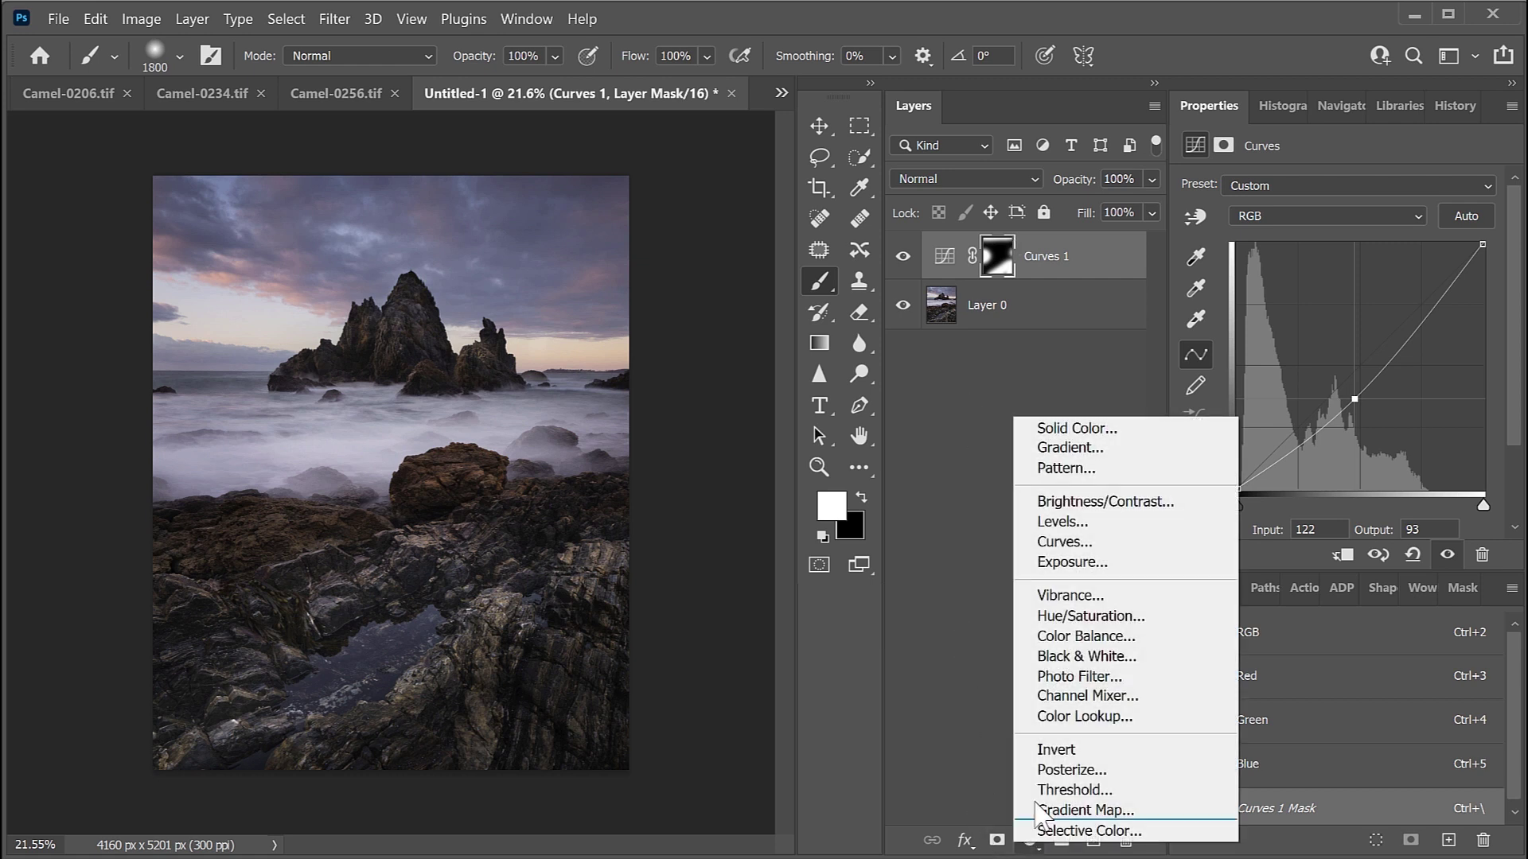
left_click(1048, 544)
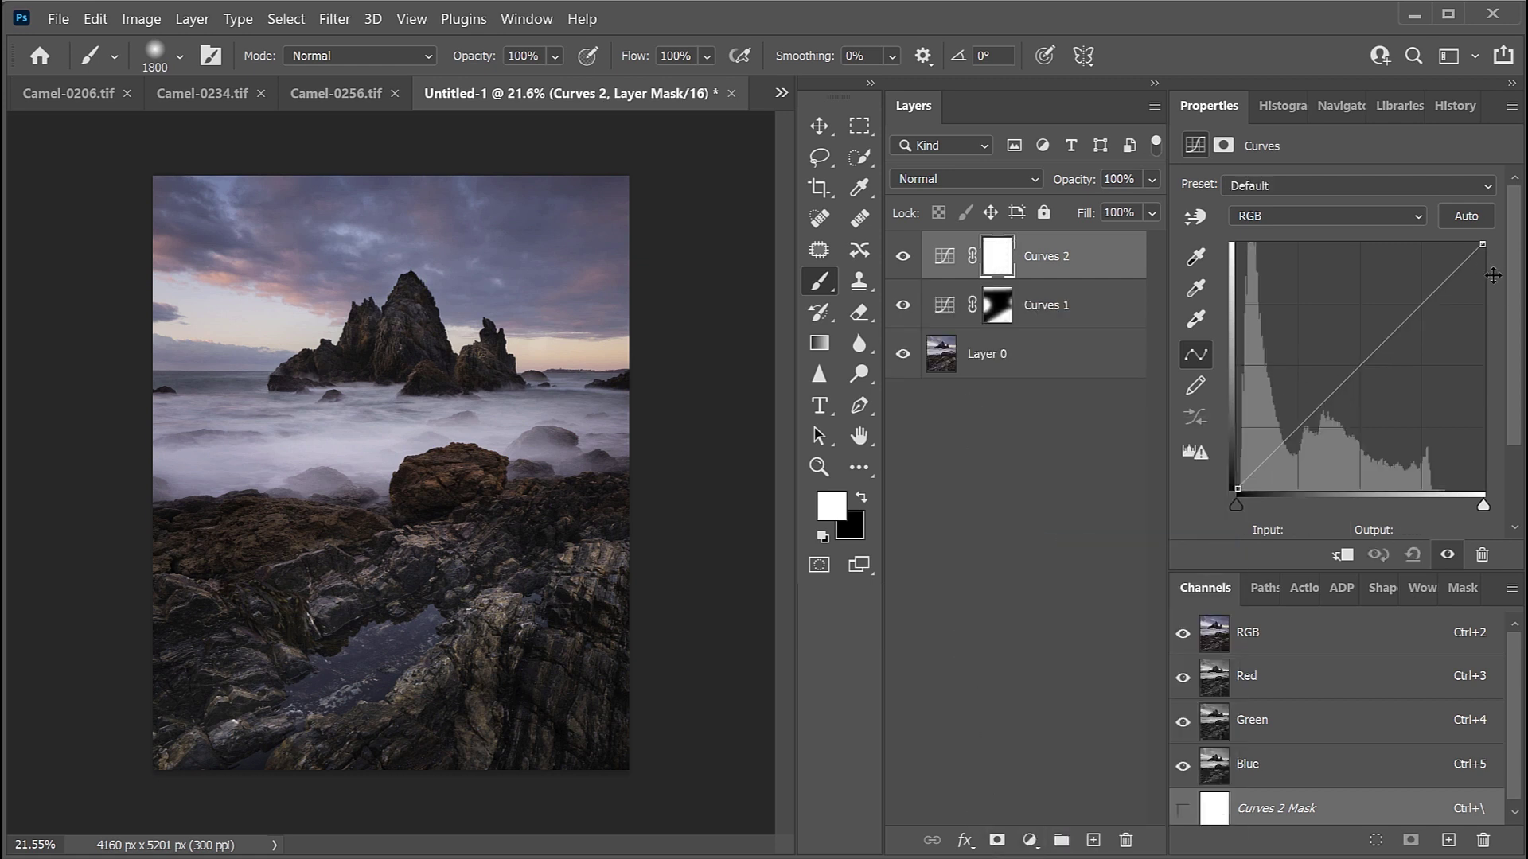
left_click_drag(1483, 241, 1445, 238)
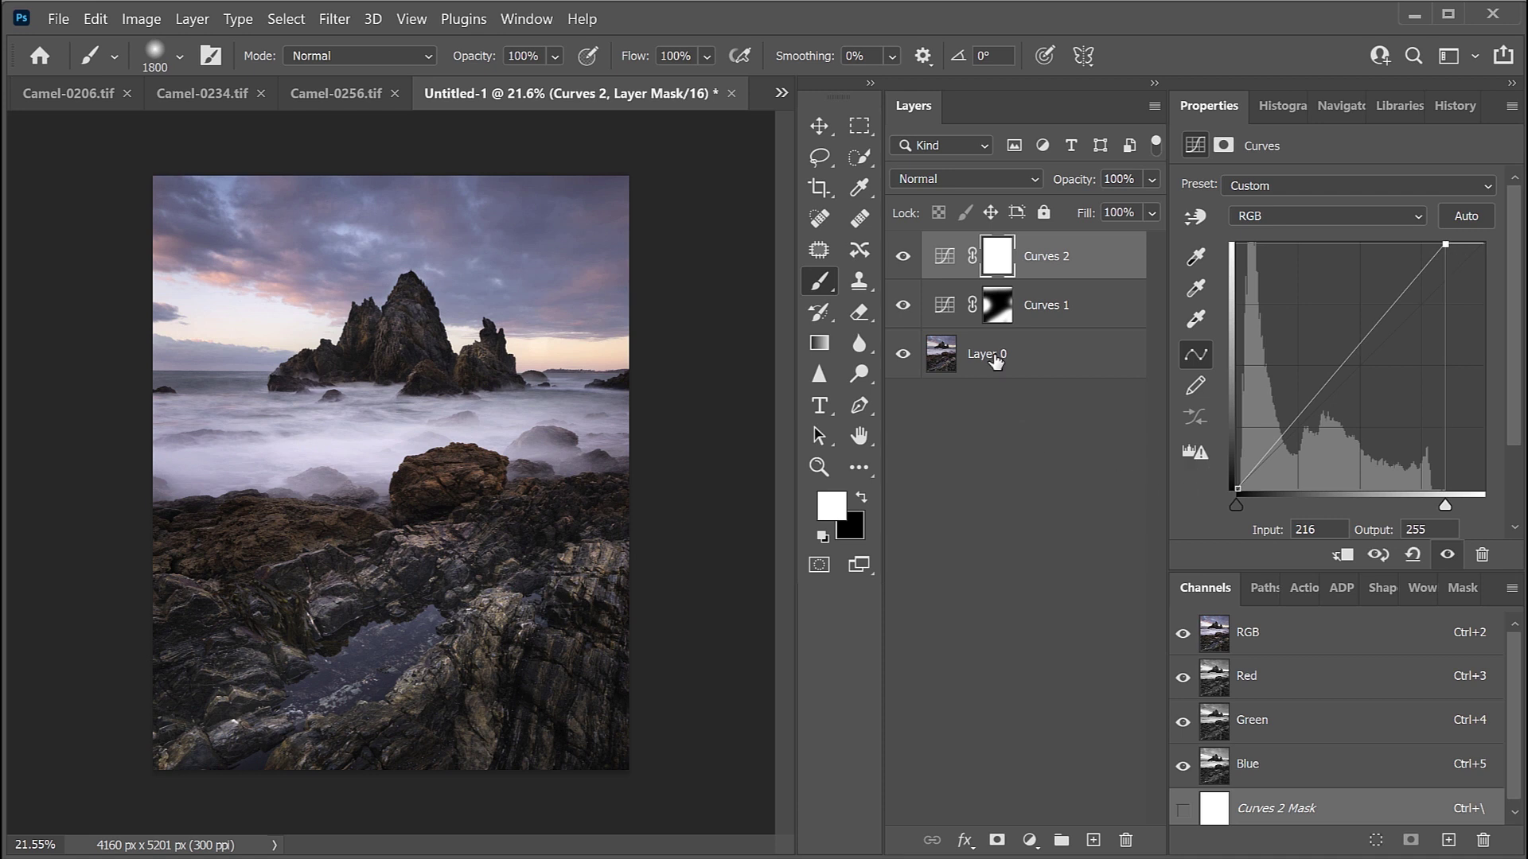
key("ctrl+i")
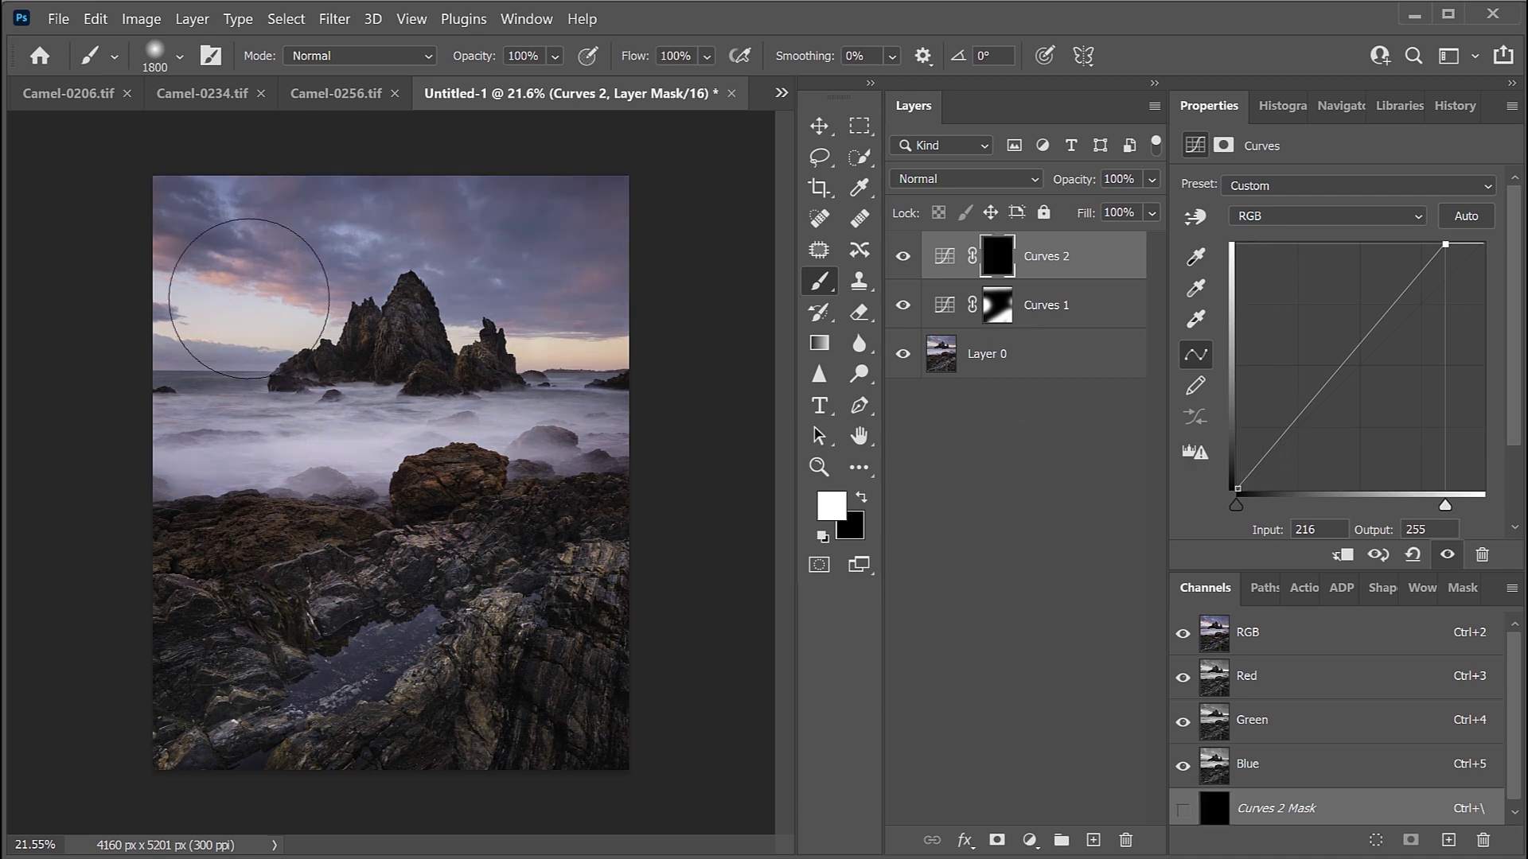
Enlarge the brush to 2800 px and paint white through the image centre on the Curves 2 mask, from the sea stack to the rocks
key("bracketright")
key("bracketright")
key("bracketright")
key("bracketright")
key("bracketright")
key("bracketright")
key("bracketright")
key("bracketright")
key("bracketright")
key("bracketright")
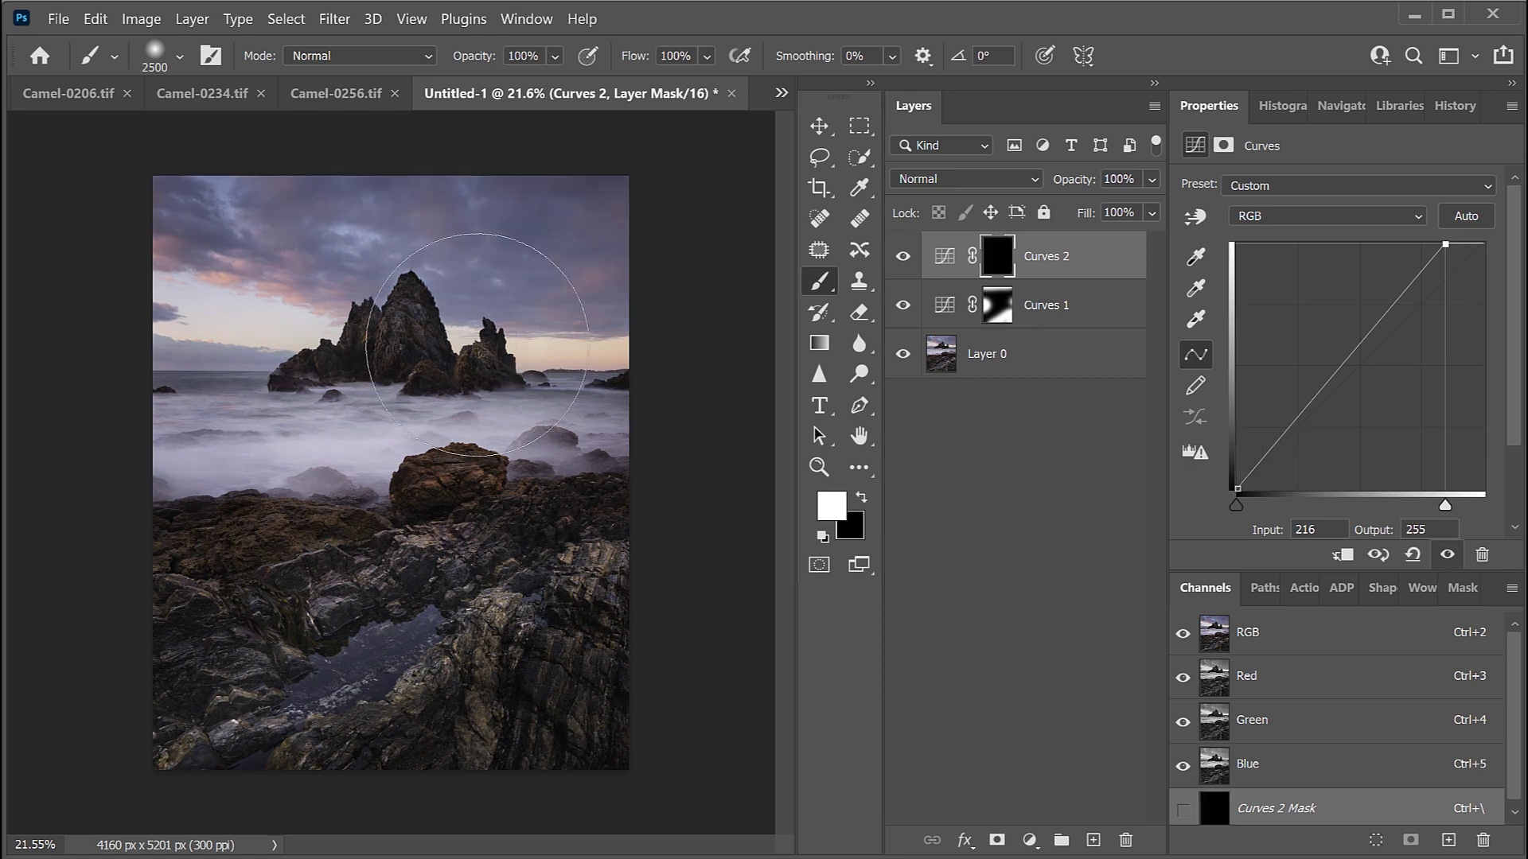
mouse_move(462, 348)
left_mouse_down()
mouse_move(382, 505)
mouse_move(283, 577)
left_mouse_up()
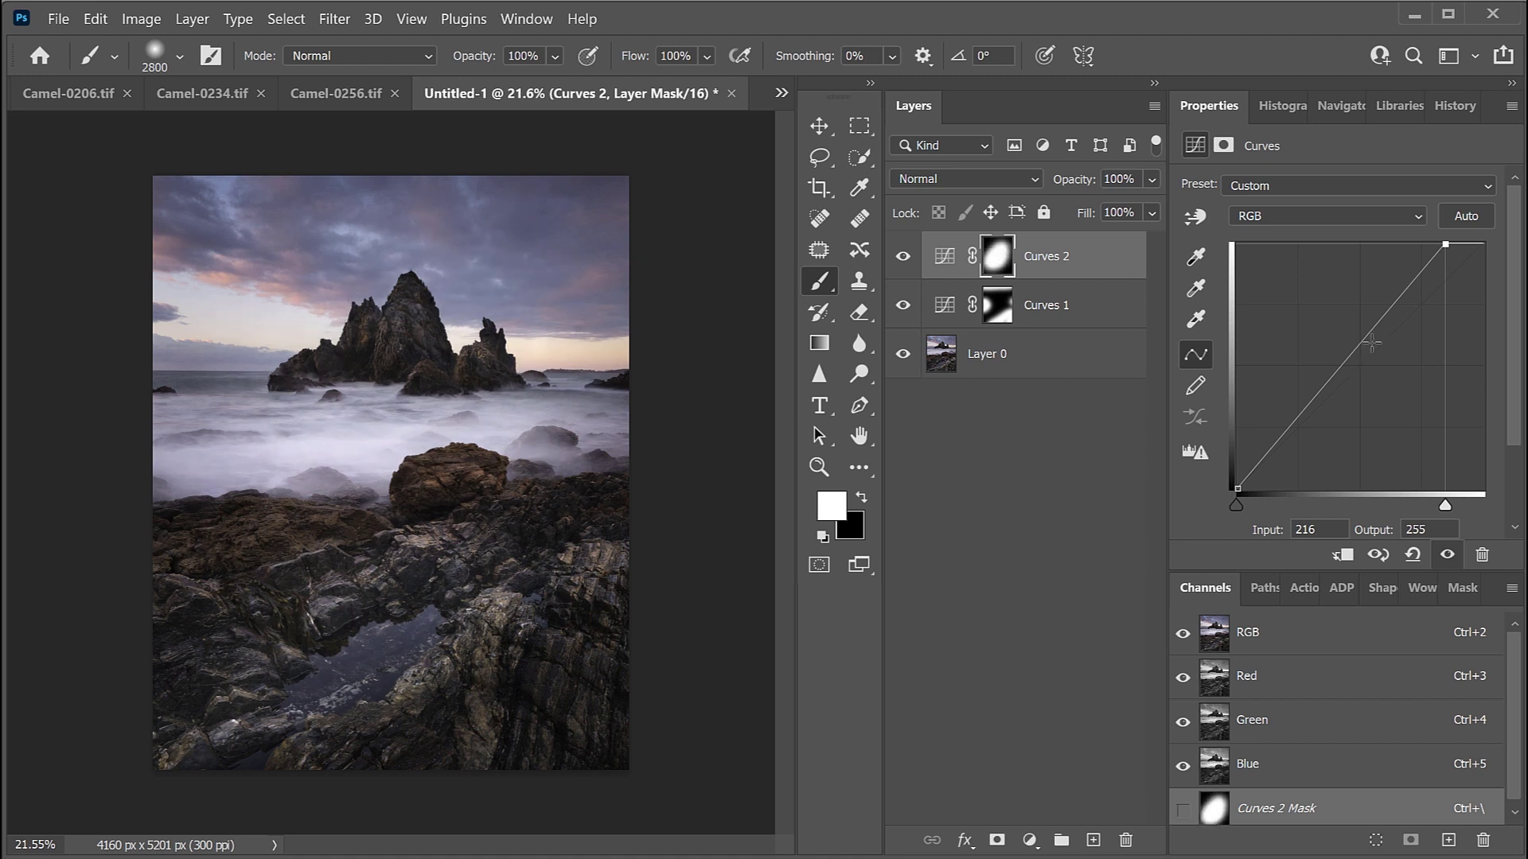
Brighten the Curves 2 midtones with a point at 97/156, and compare both Curves adjustments on and off
left_click_drag(1367, 337, 1326, 350)
left_click(903, 255)
left_click(904, 308)
left_click(899, 256)
left_click(902, 305)
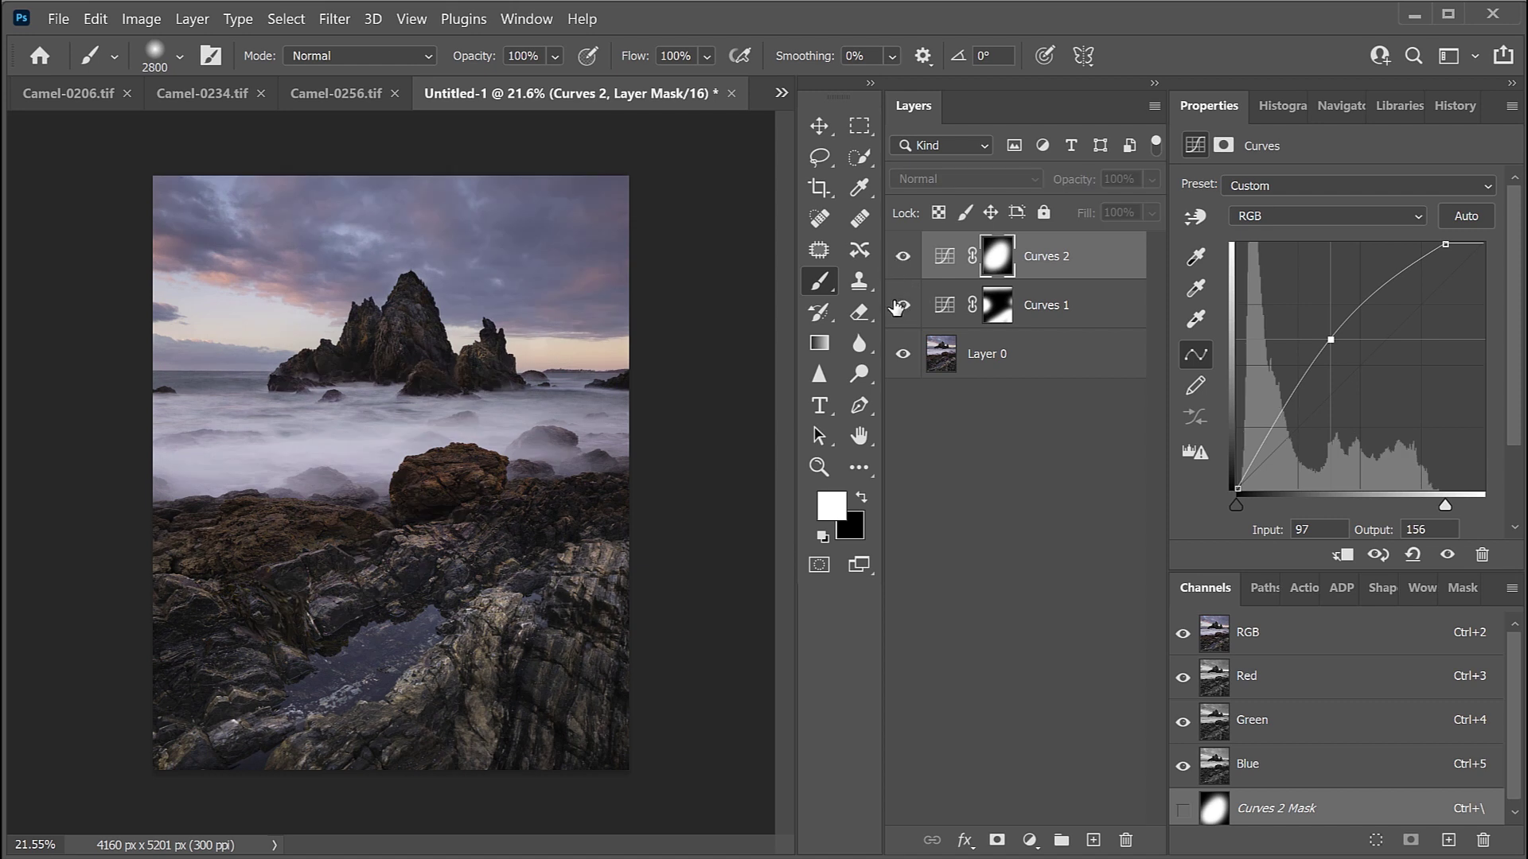